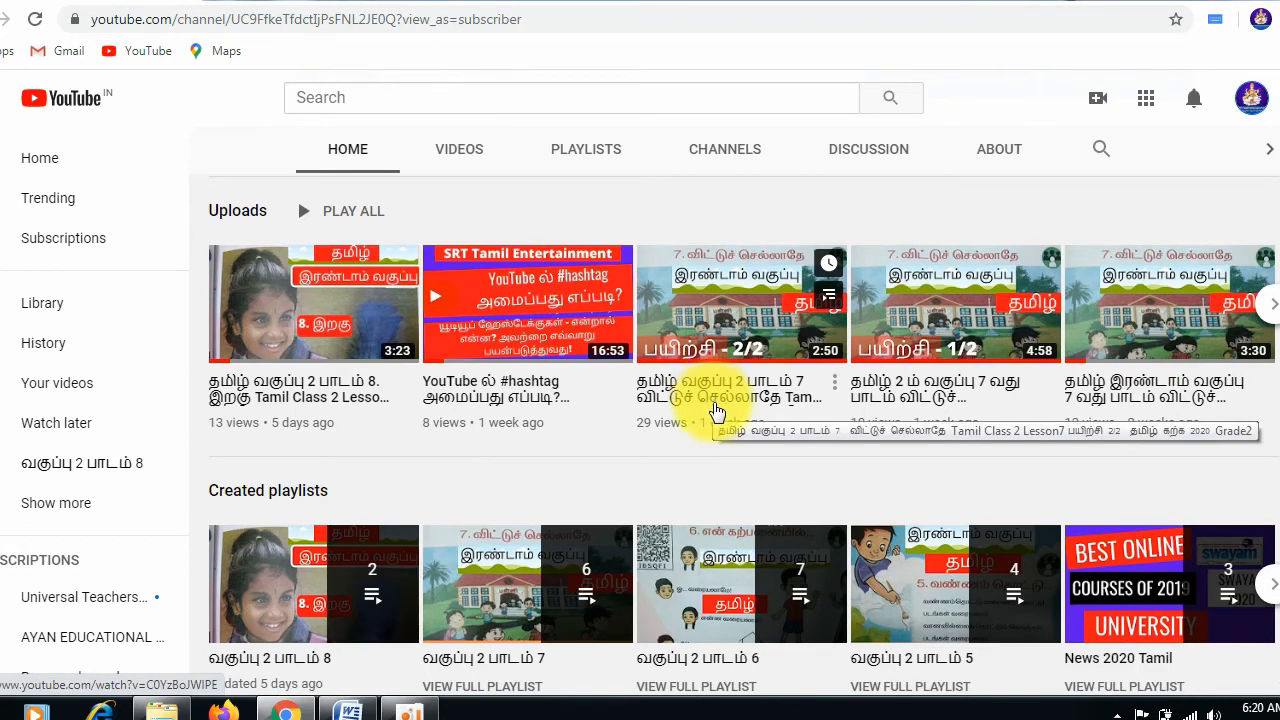
scroll(716, 410, "up", 2)
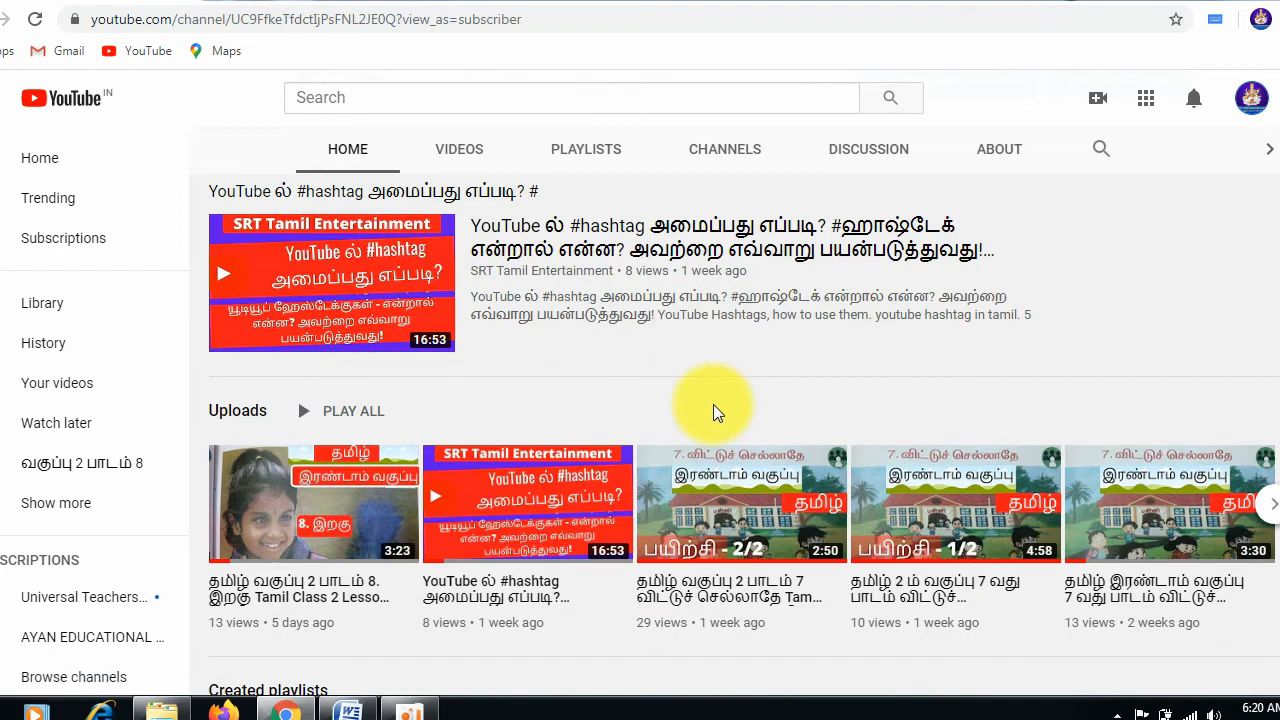
scroll(713, 404, "up", 1)
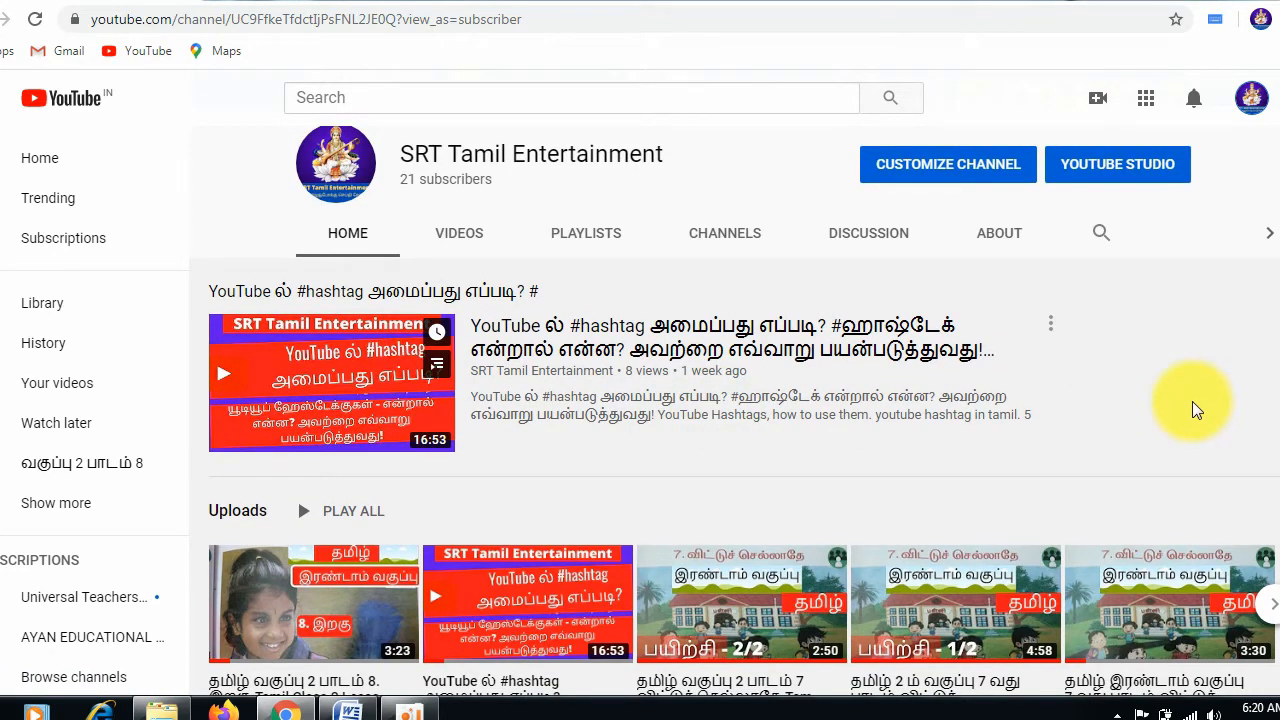
scroll(1192, 402, "up", 1)
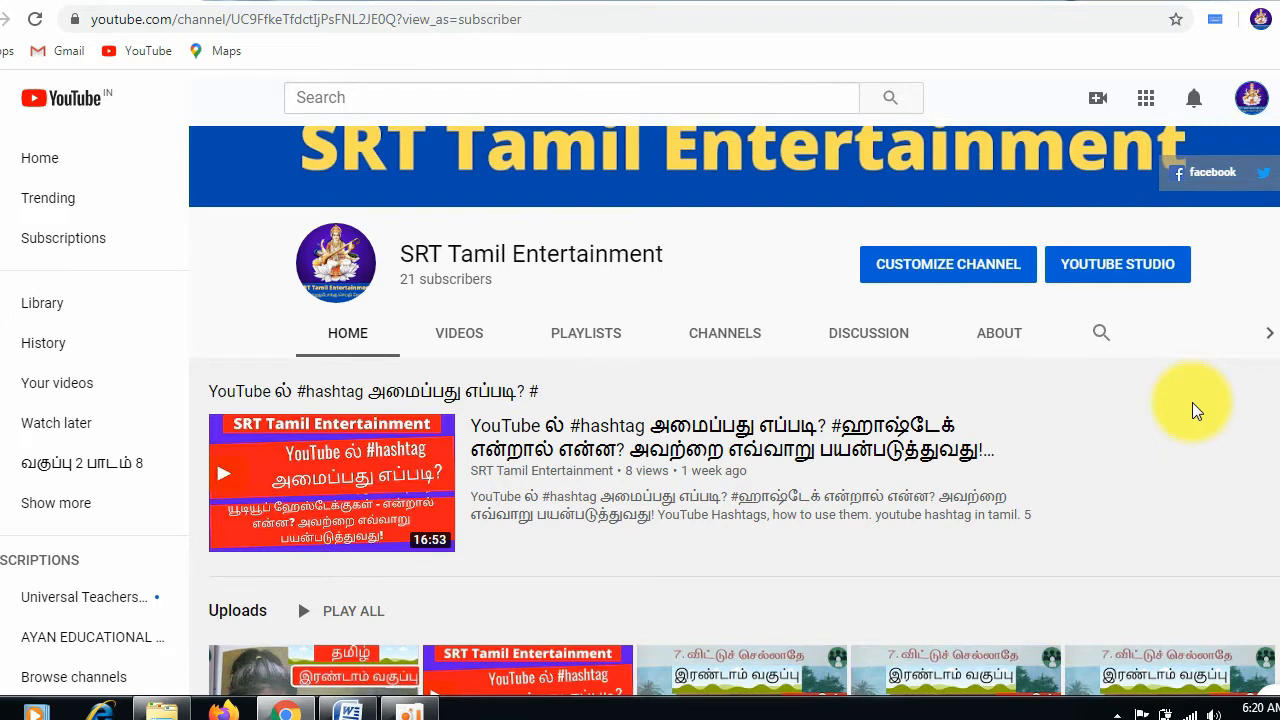
scroll(1192, 402, "up", 1)
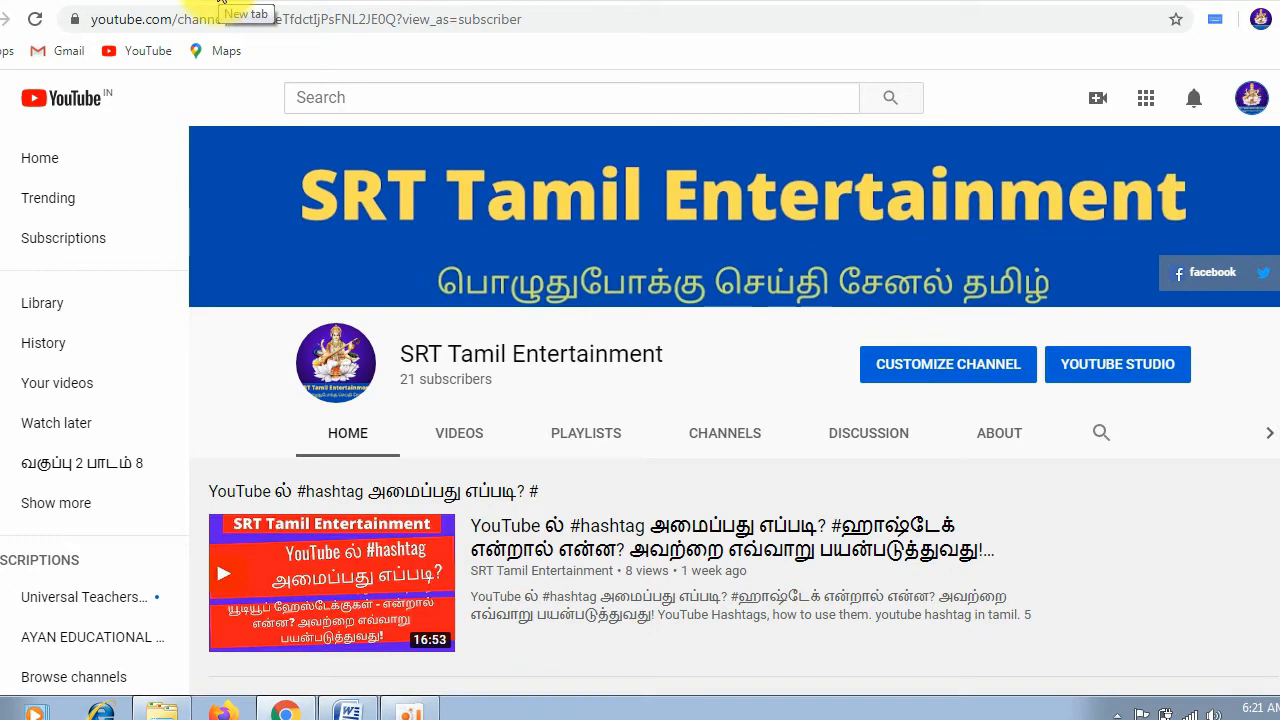
Step: Search for "gmail new account" in a new tab and open the Google Account creation form at its username field
left_click(216, 0)
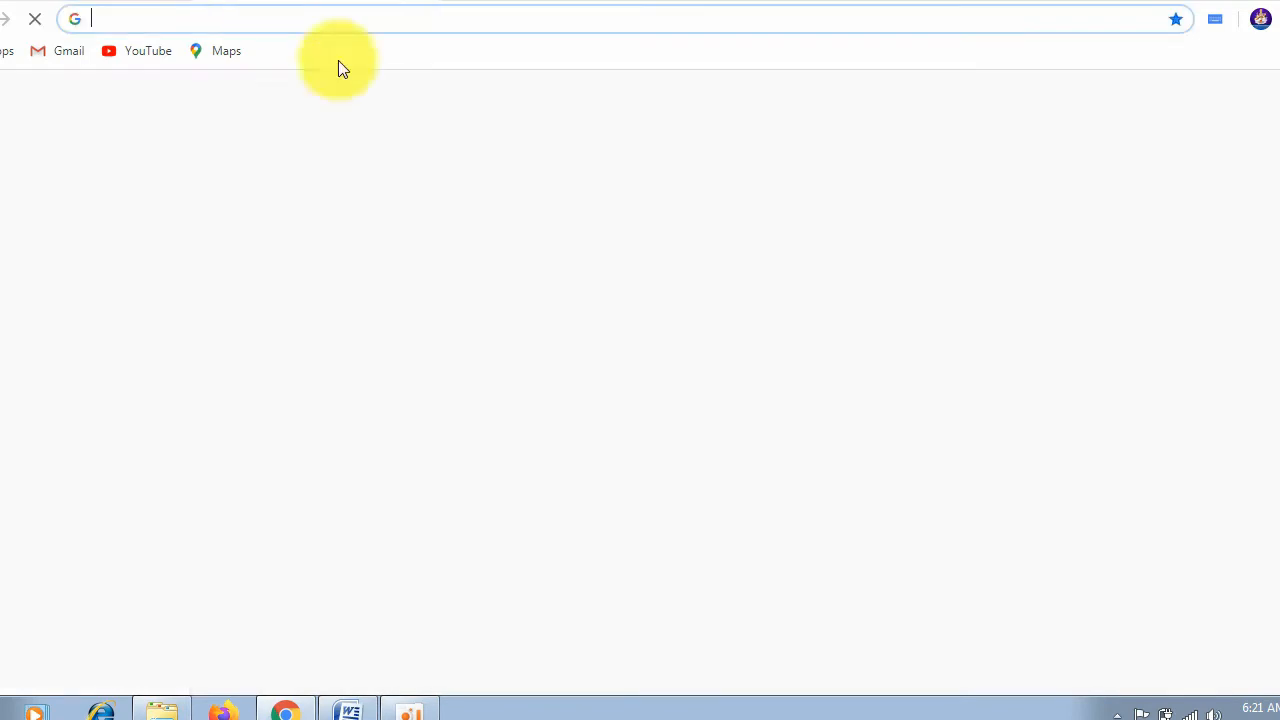
left_click(200, 0)
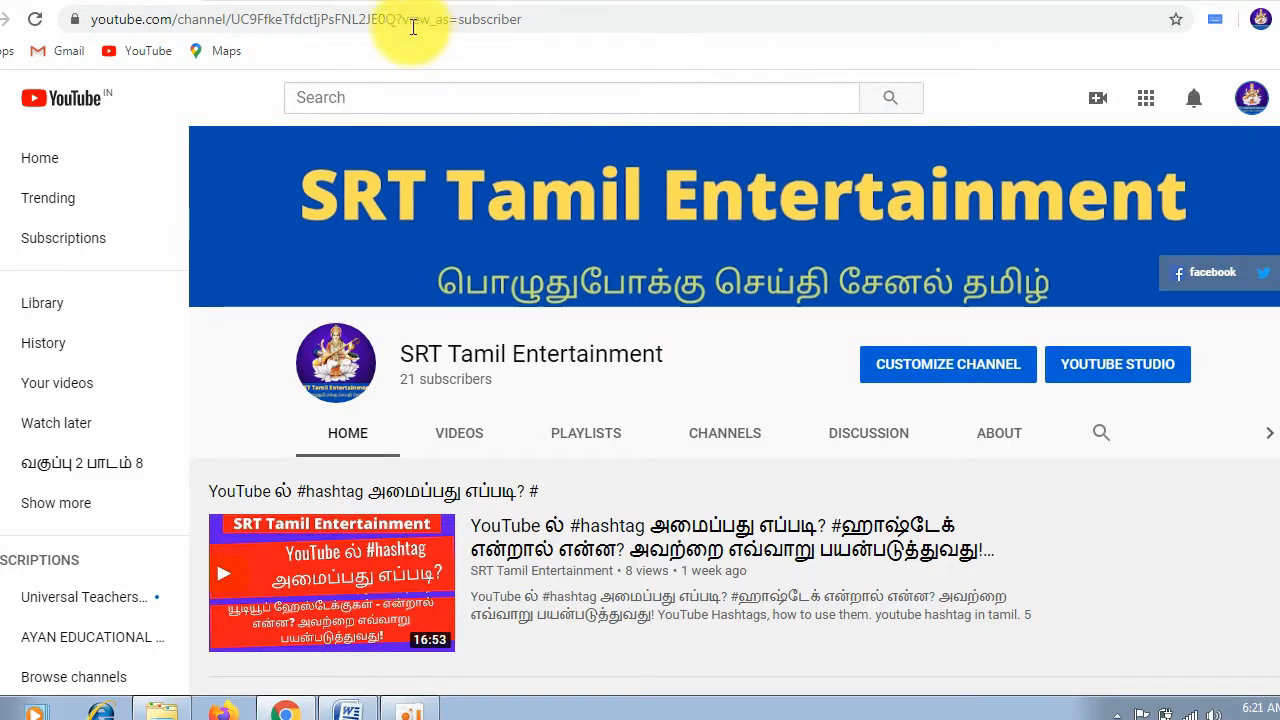
left_click(318, 2)
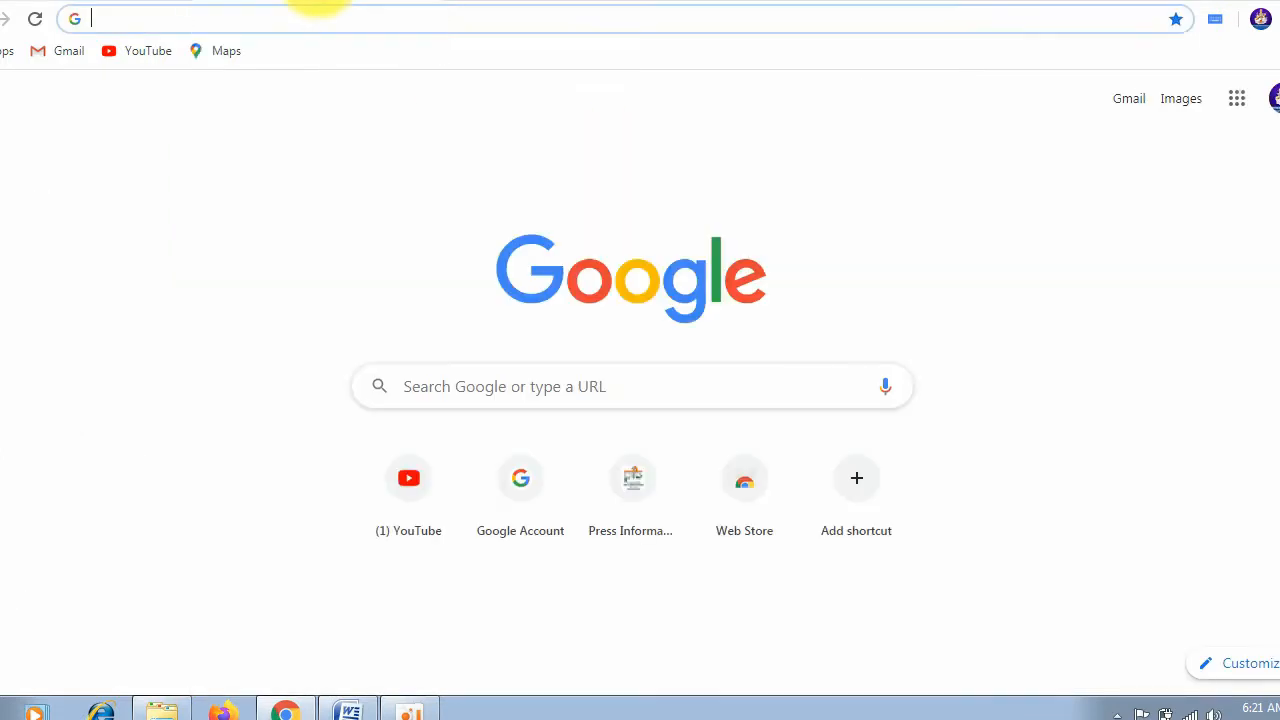
left_click(362, 17)
type("gma")
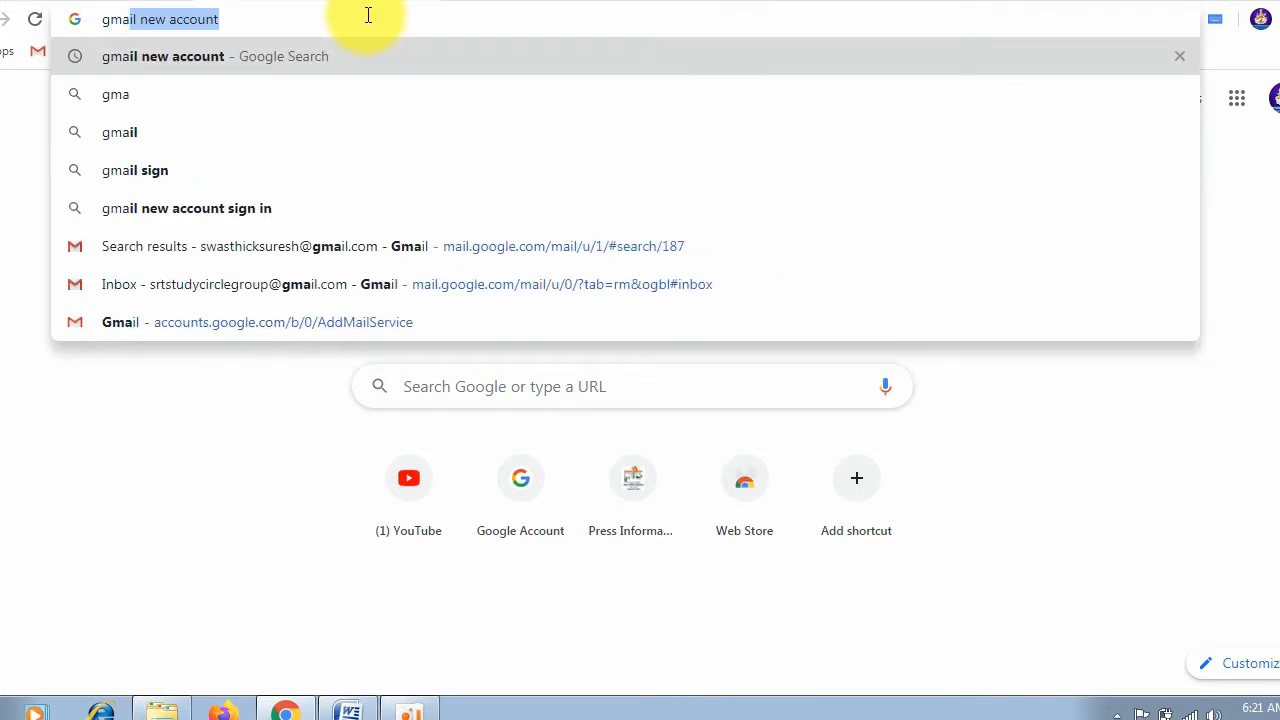
key("Return")
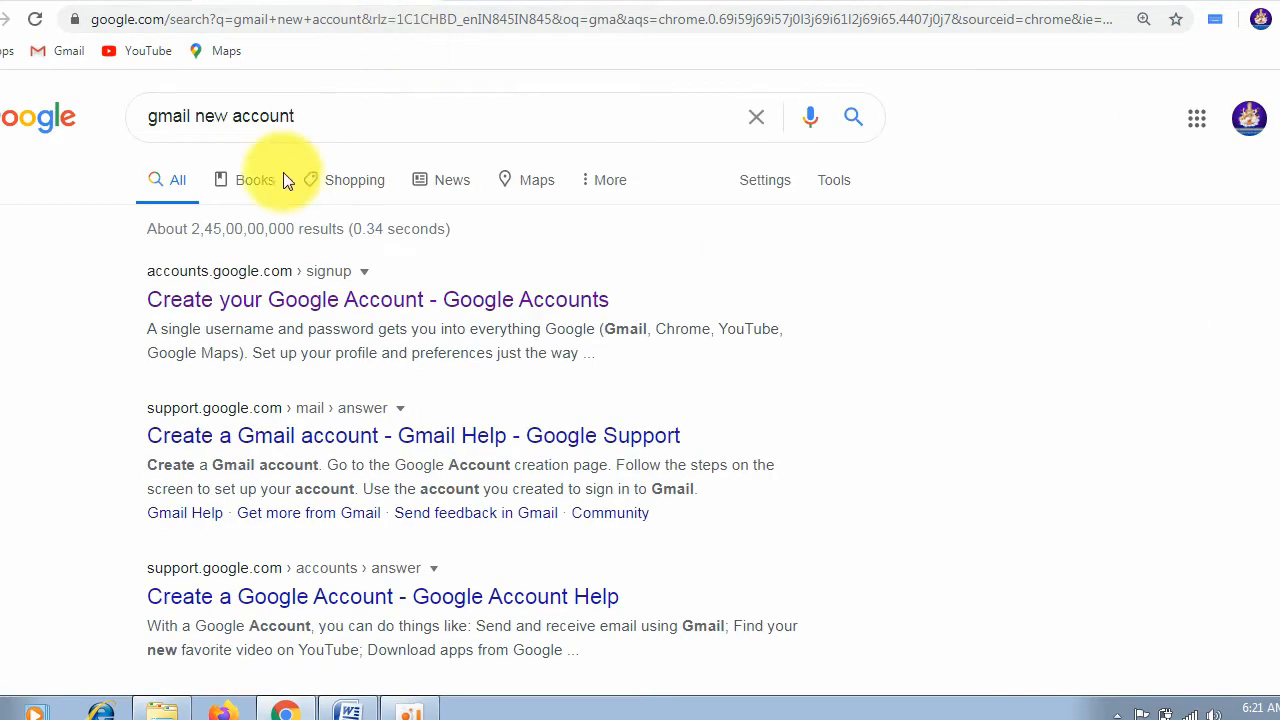
left_click(287, 309)
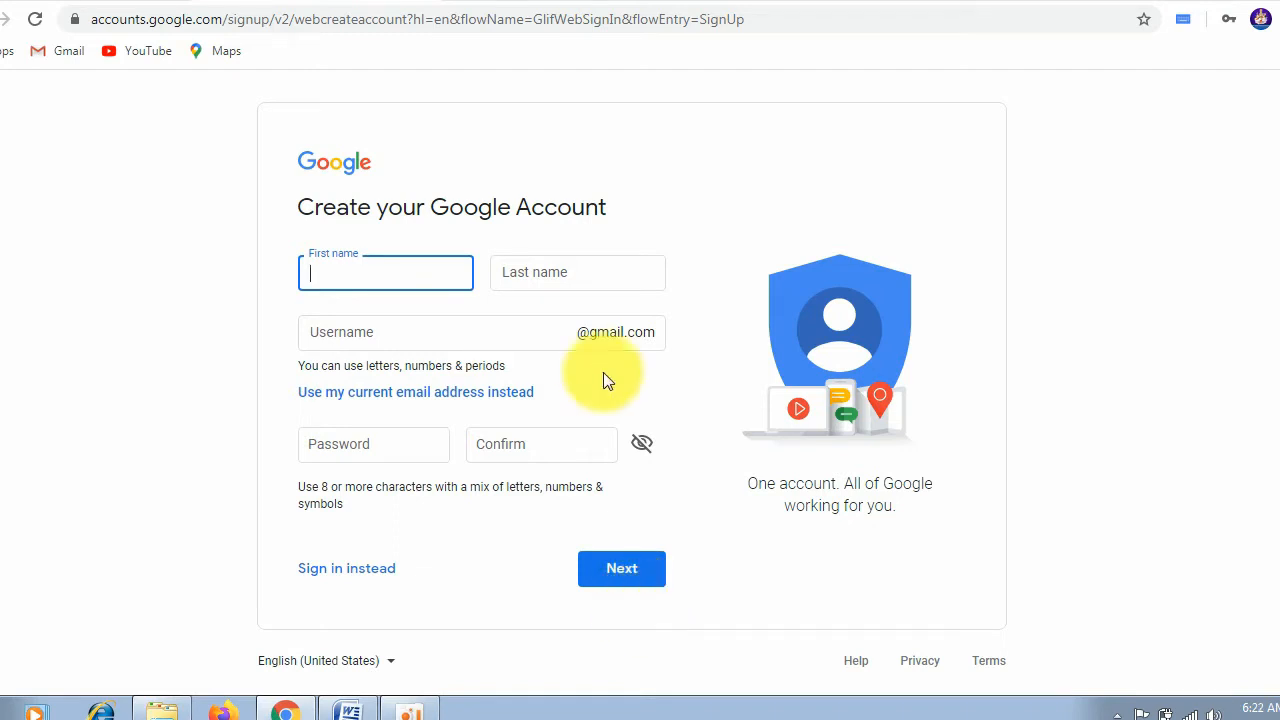
left_click(634, 330)
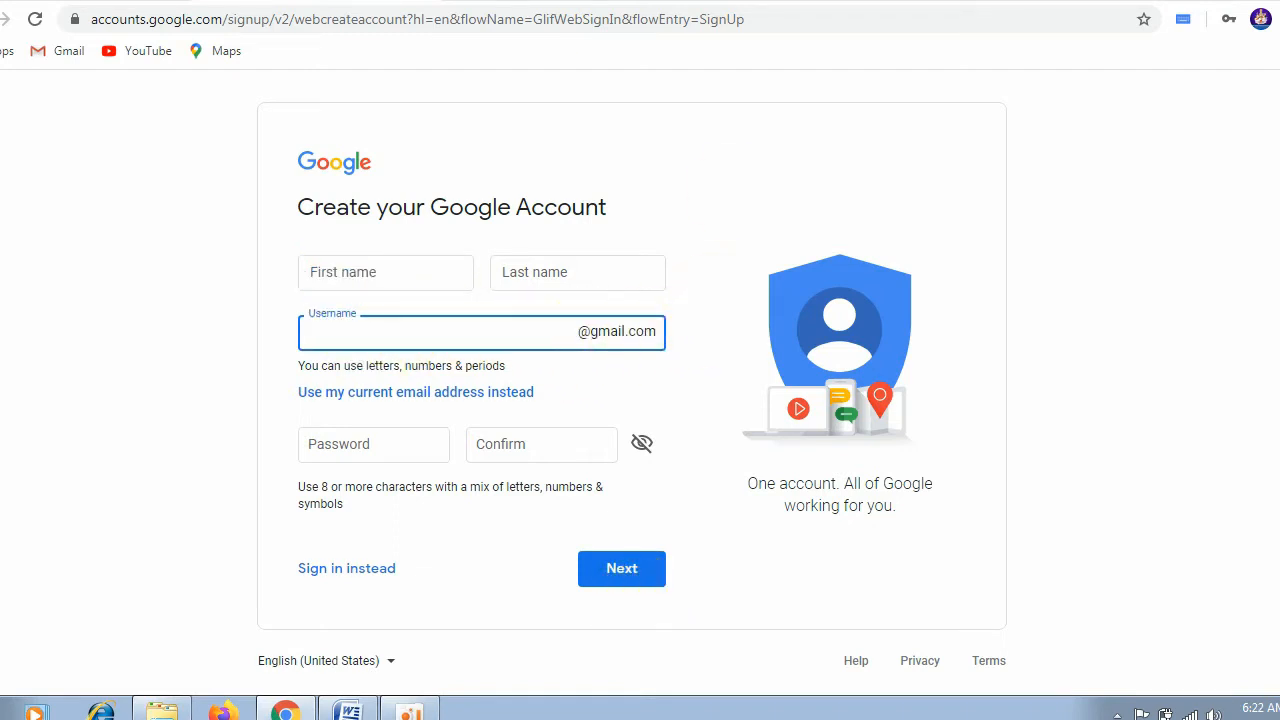
Step: Check which e-mail address the YouTube channel is signed in with and compare it with the account creation form
left_click(80, 5)
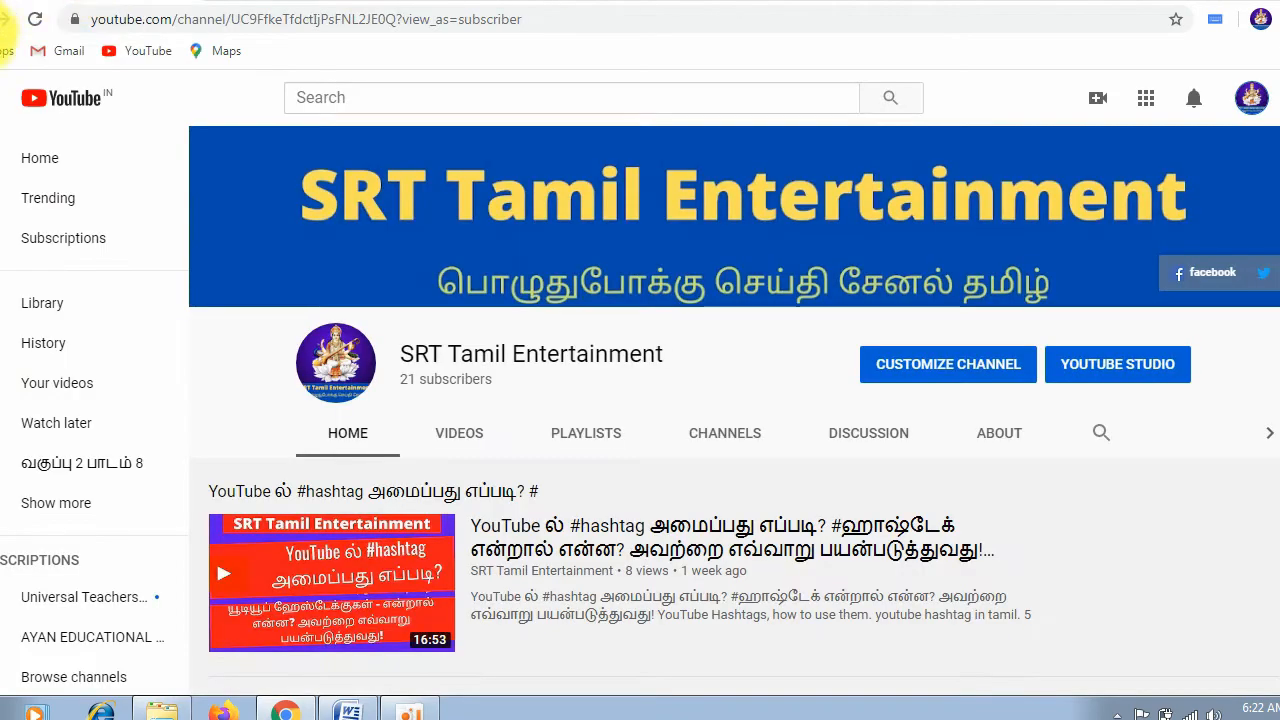
left_click(1250, 96)
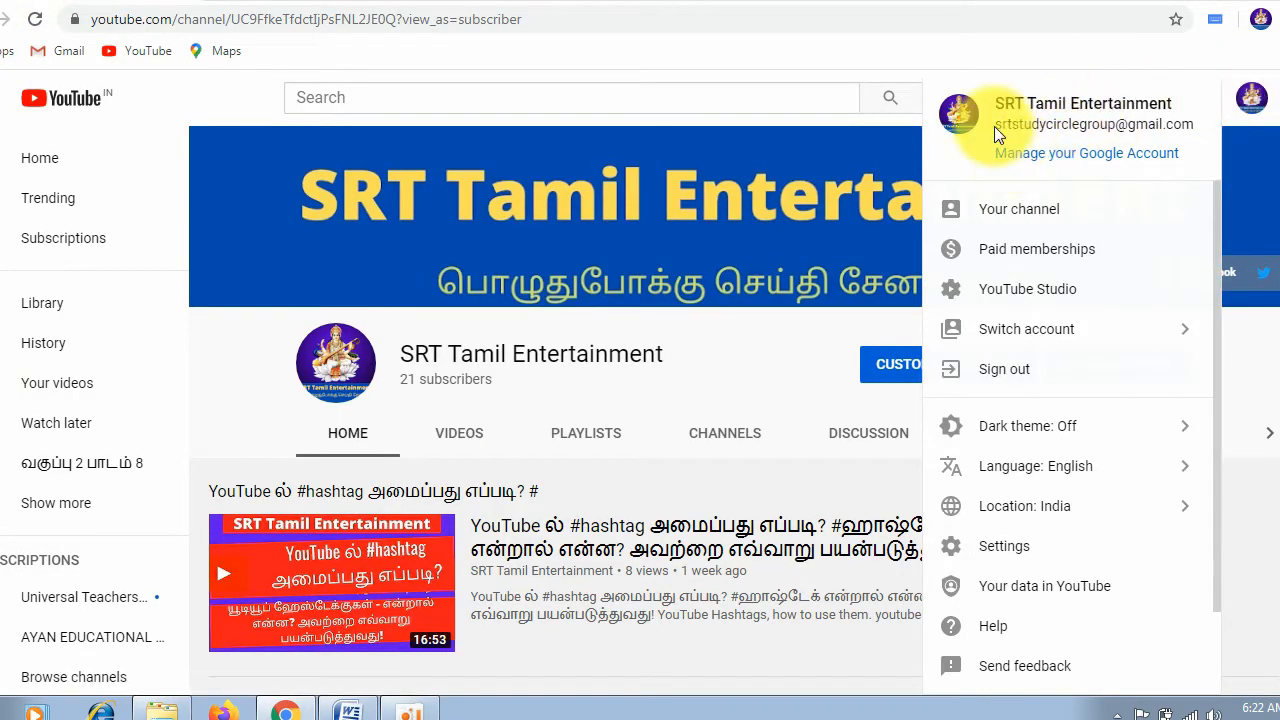
left_click_drag(994, 126, 1197, 128)
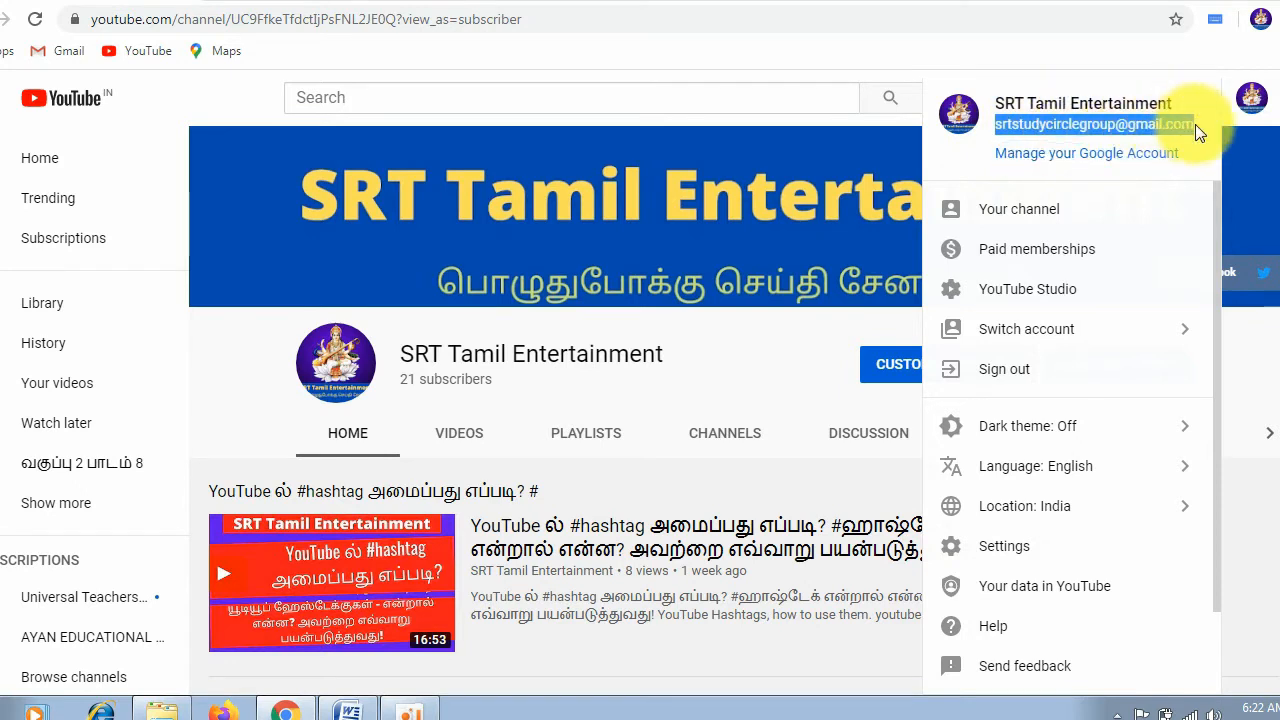
left_click(347, 1)
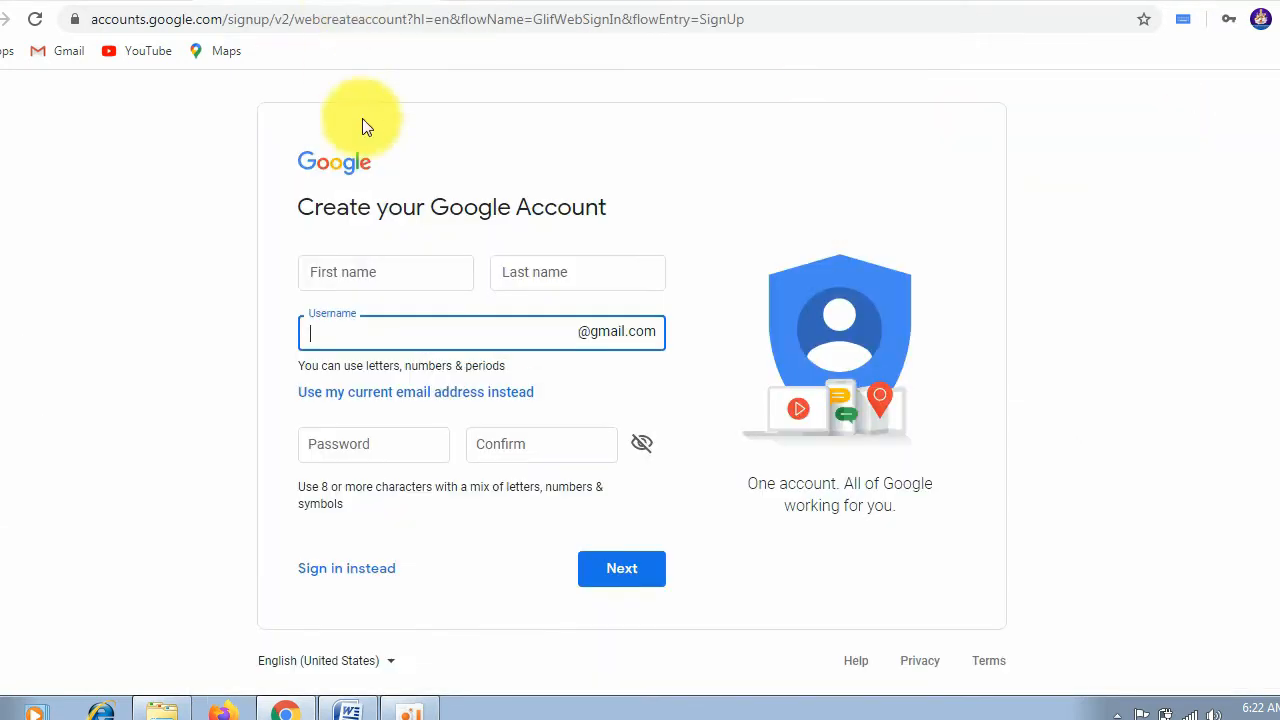
left_click(400, 2)
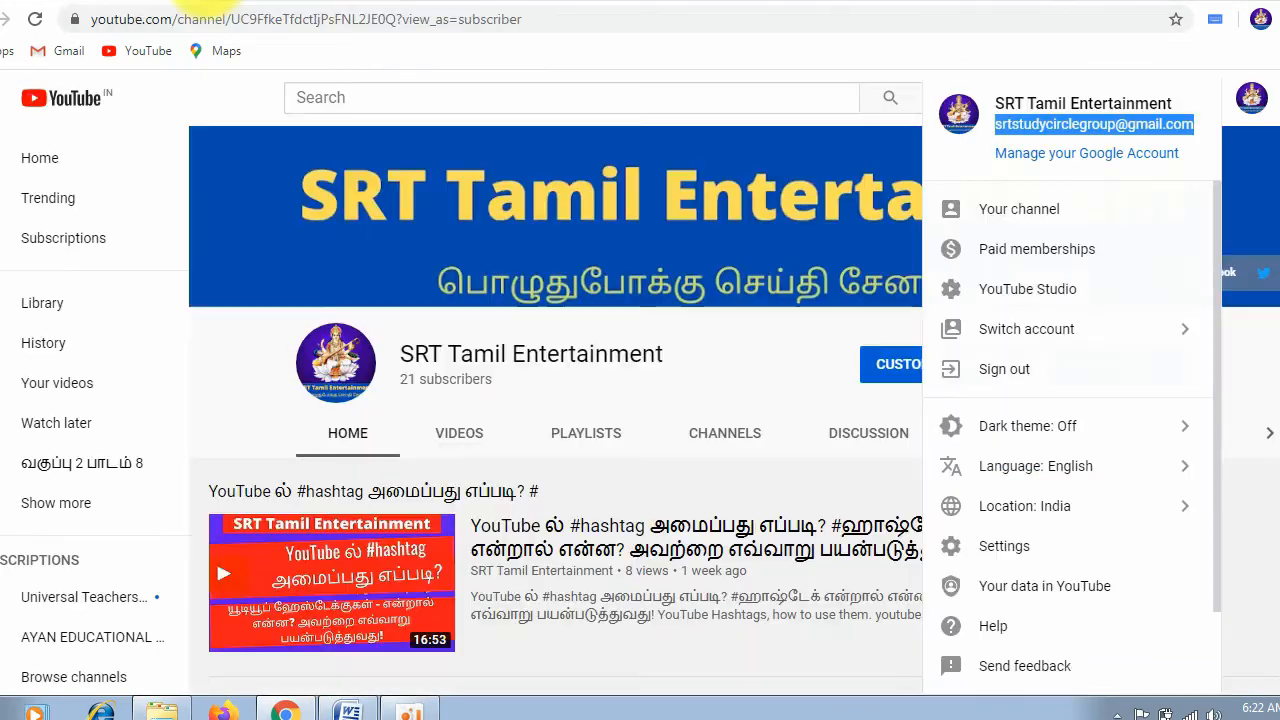
Step: Open the Gmail inbox of the signed-in account in a new browser tab
left_click(225, 2)
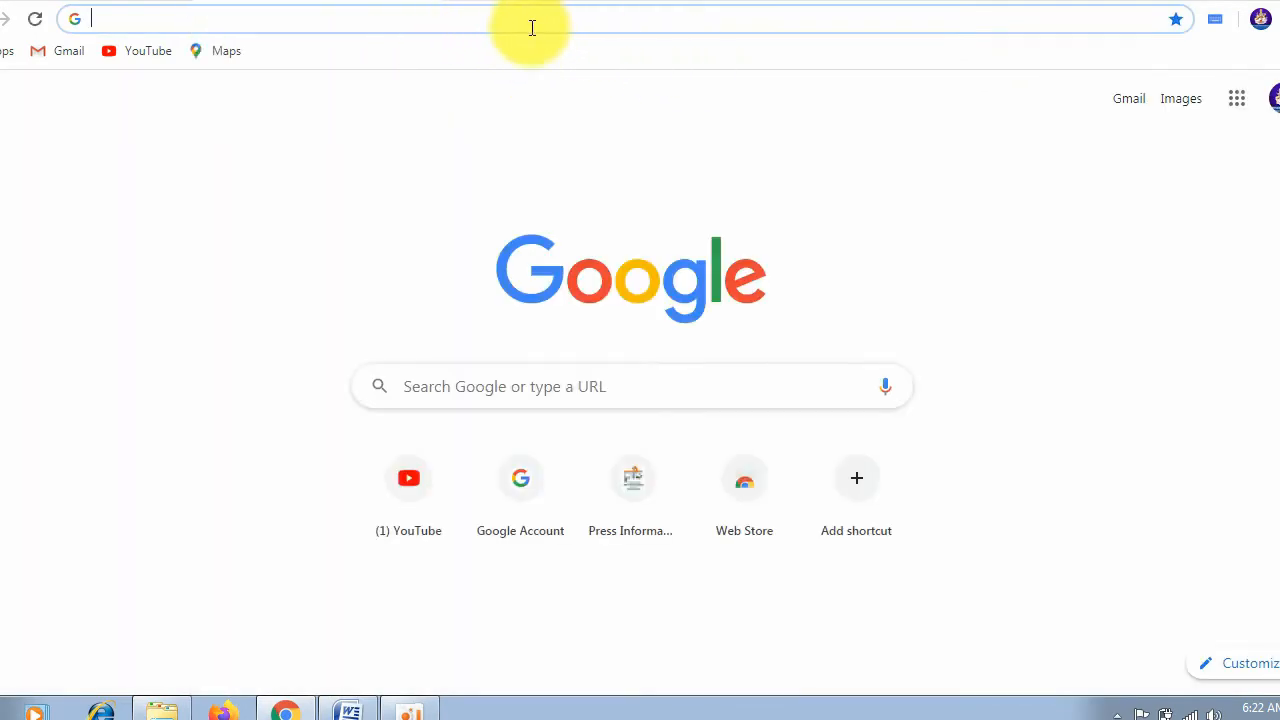
type("gmail")
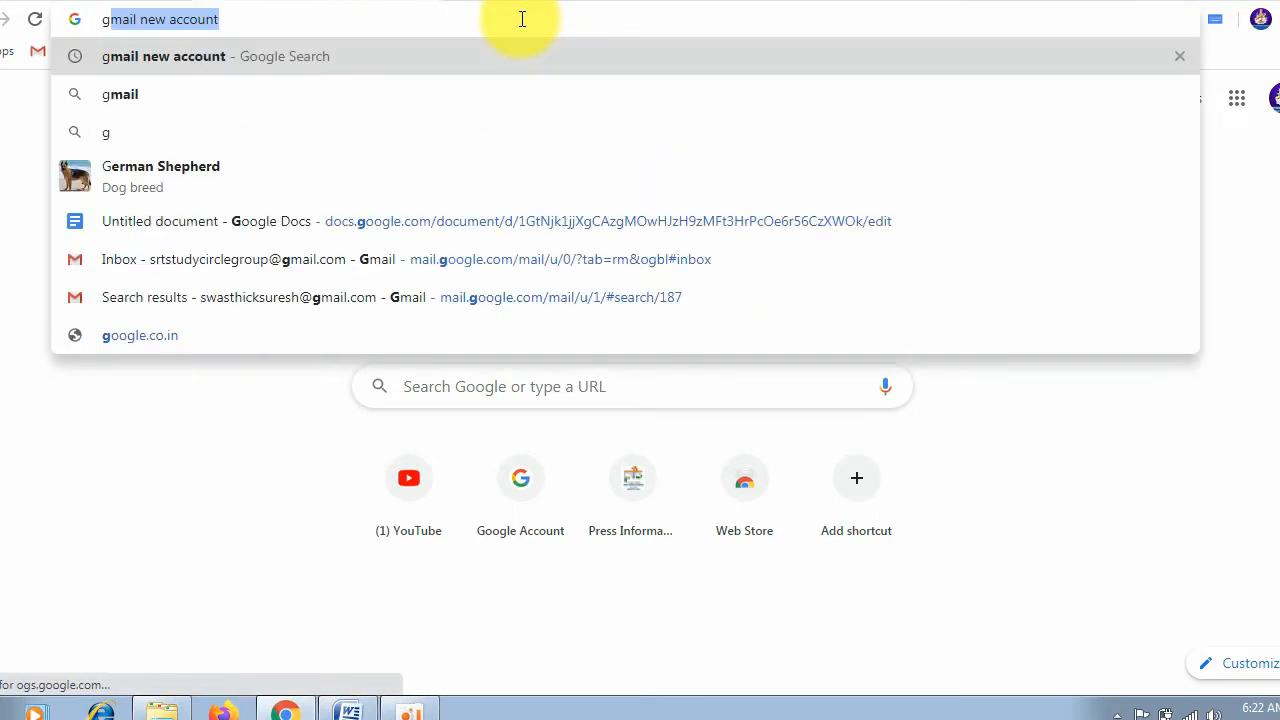
key("BackSpace")
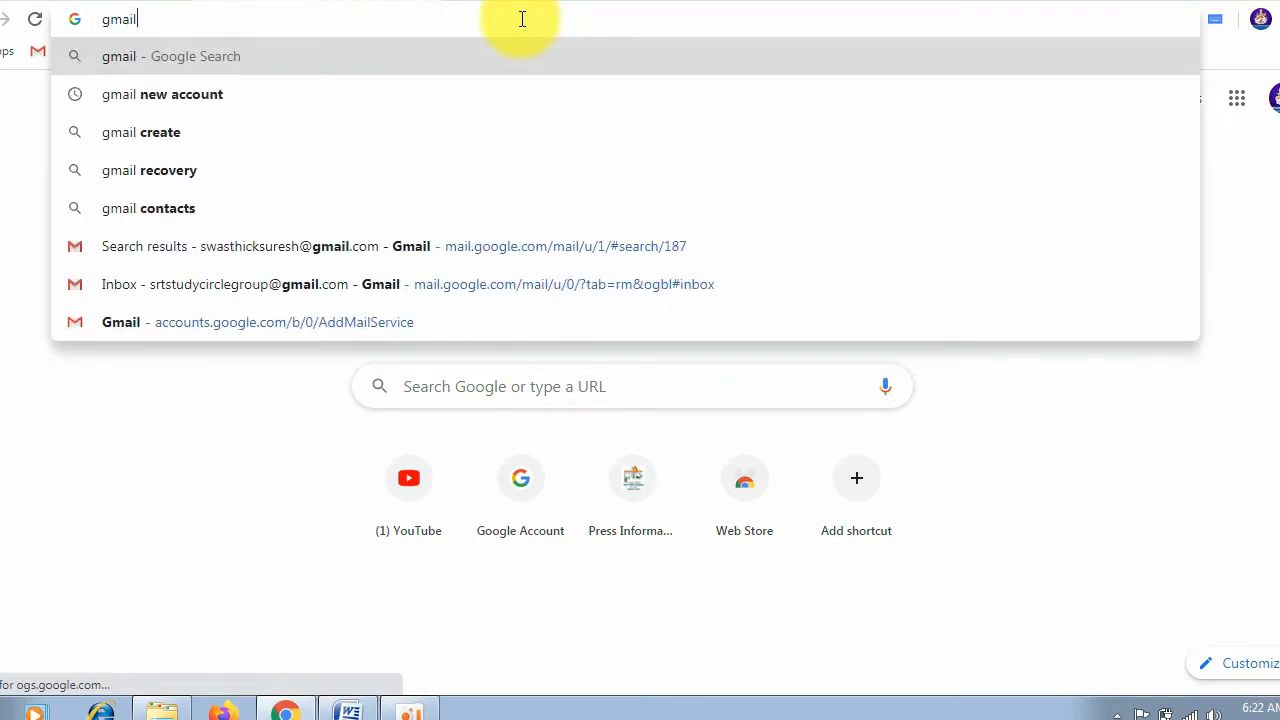
left_click(1151, 497)
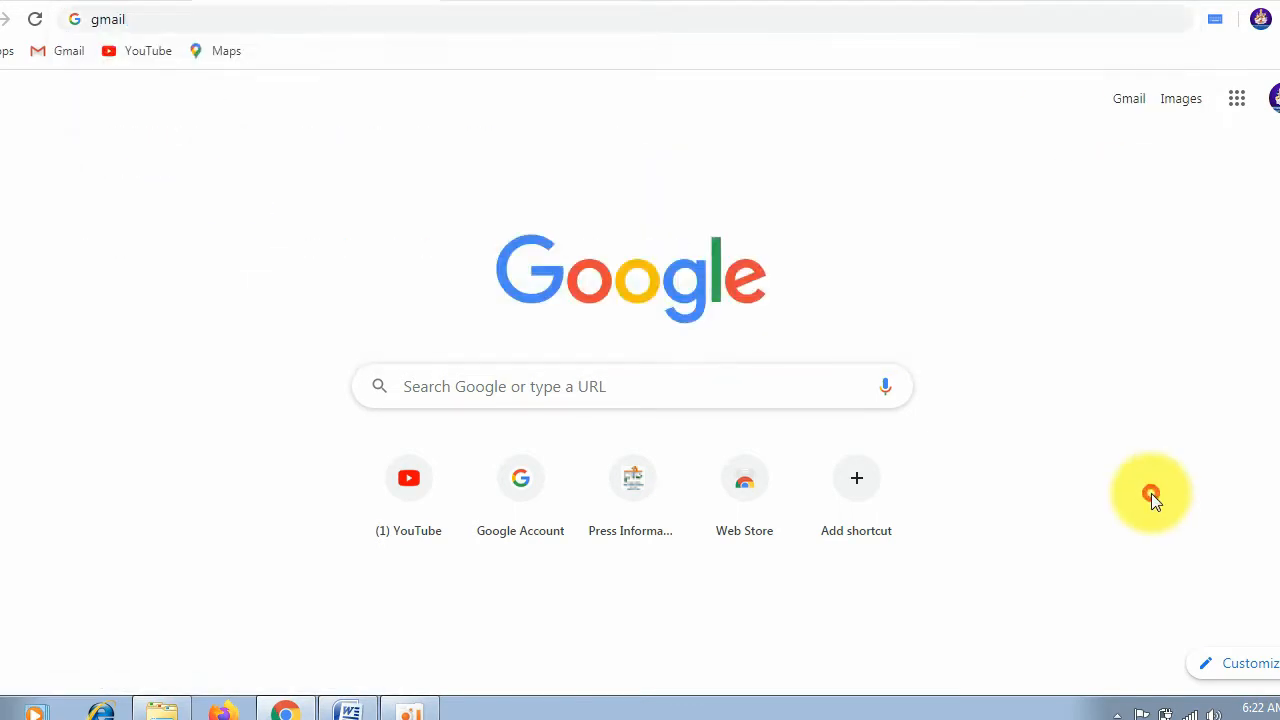
left_click(1130, 103)
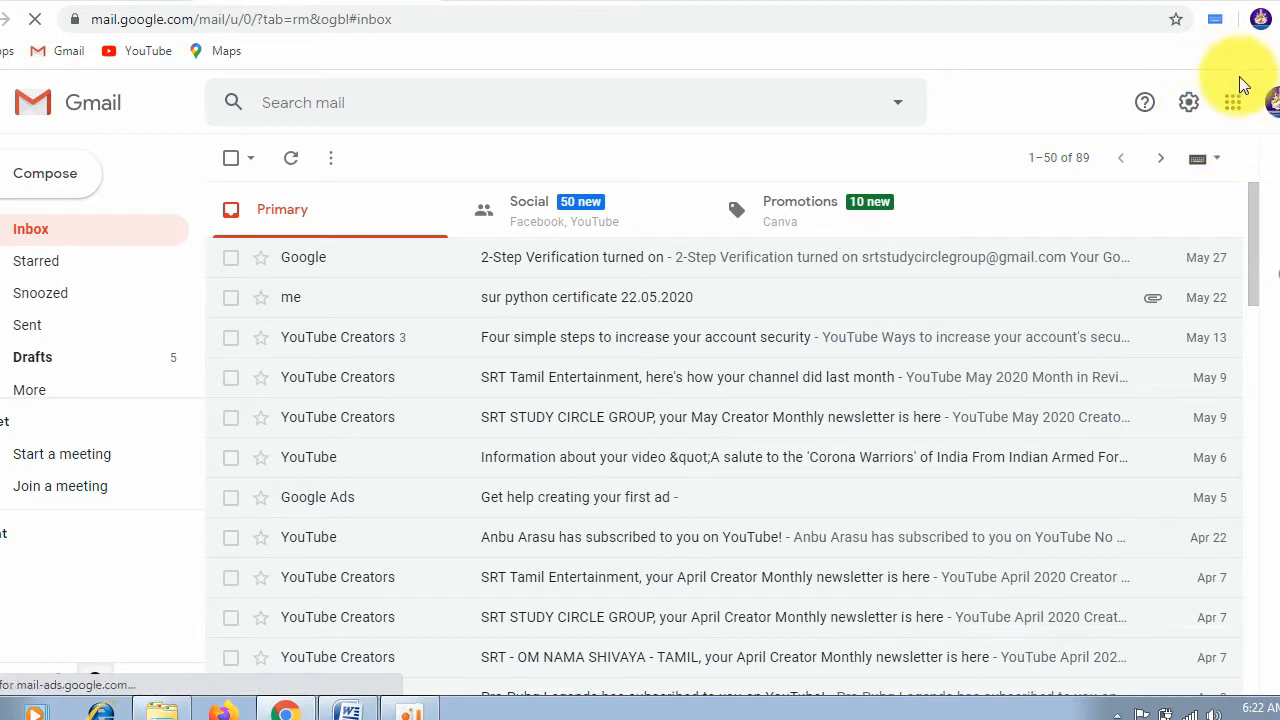
Step: Switch from Gmail to YouTube through the Google apps and open the signed-in account's own channel page
left_click(1230, 108)
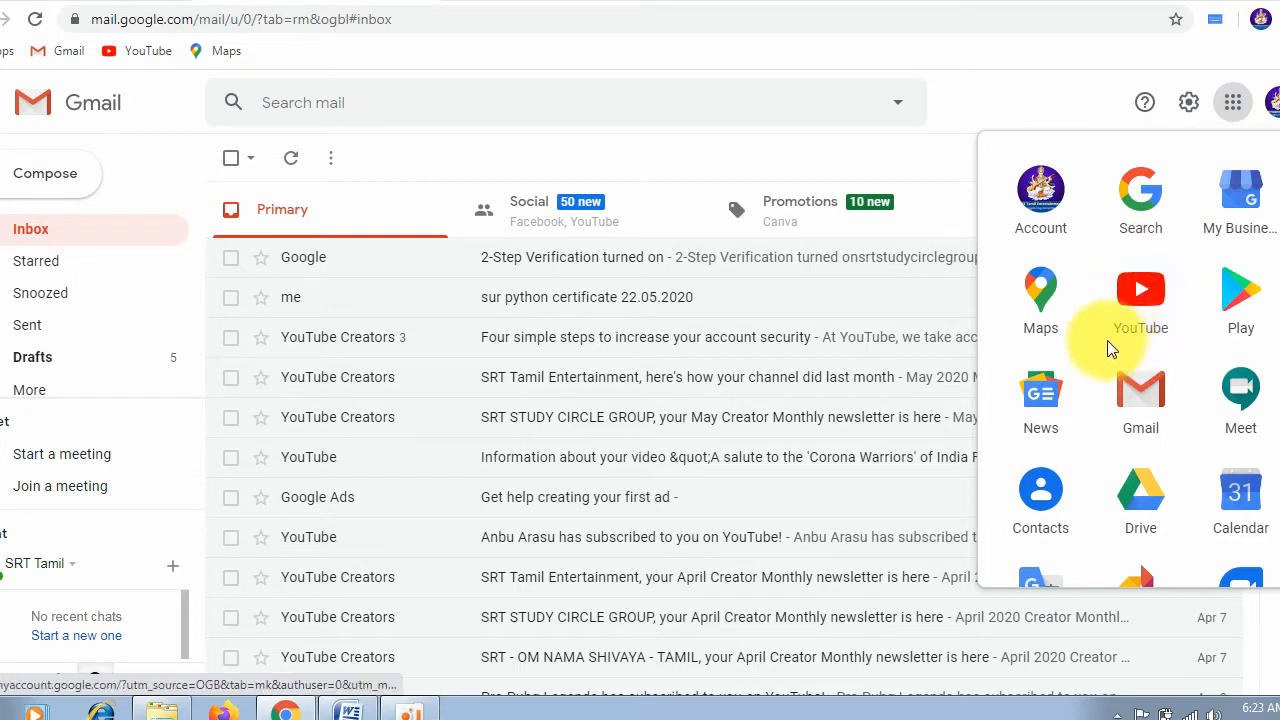
left_click(1140, 295)
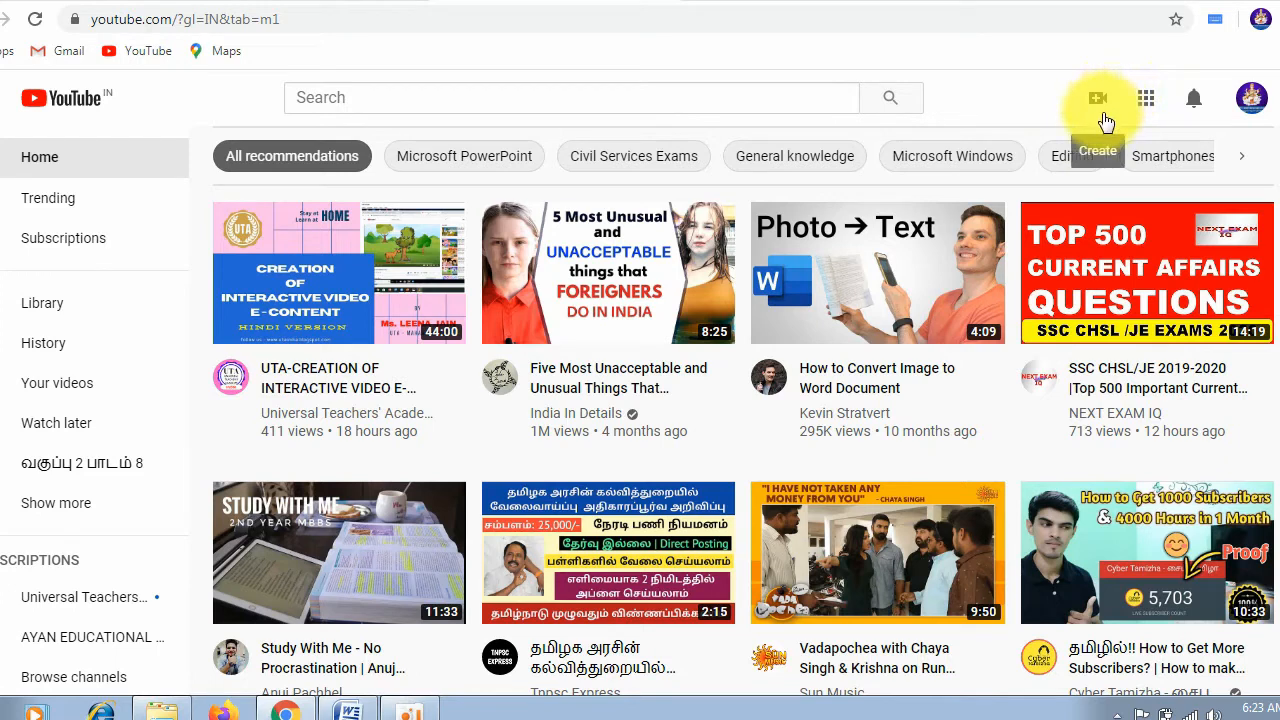
left_click(1252, 102)
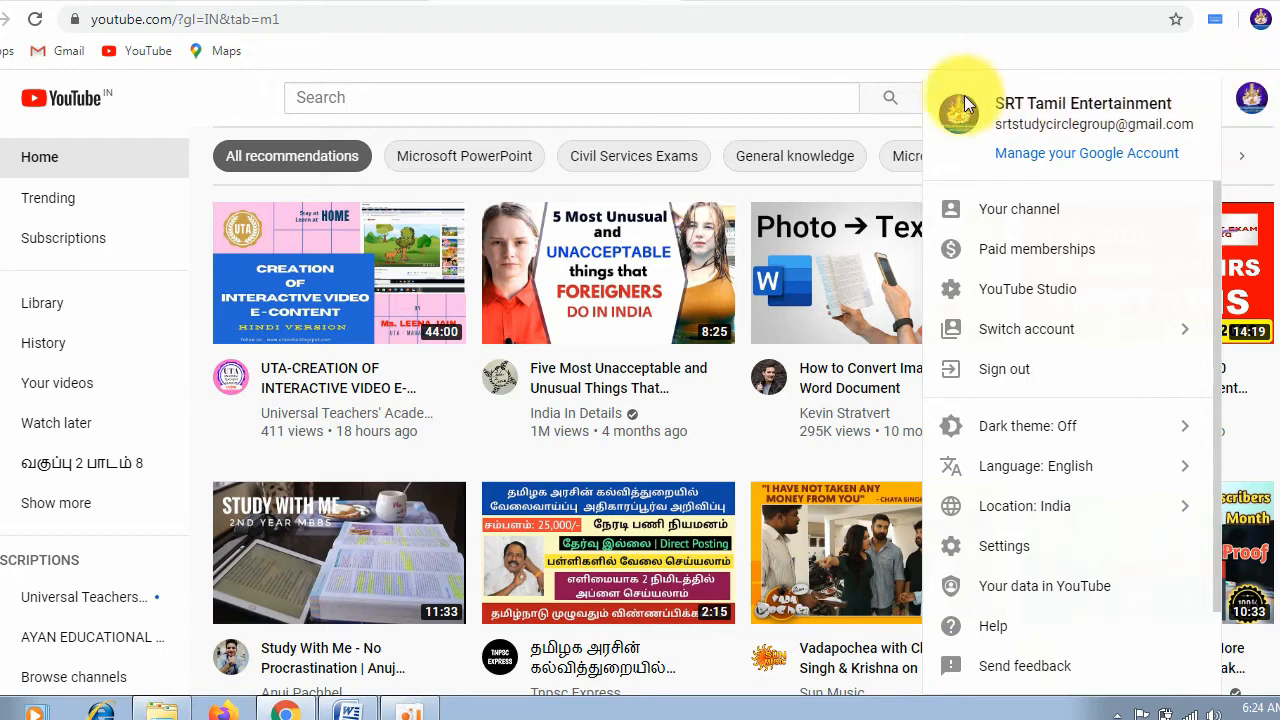
left_click(1020, 213)
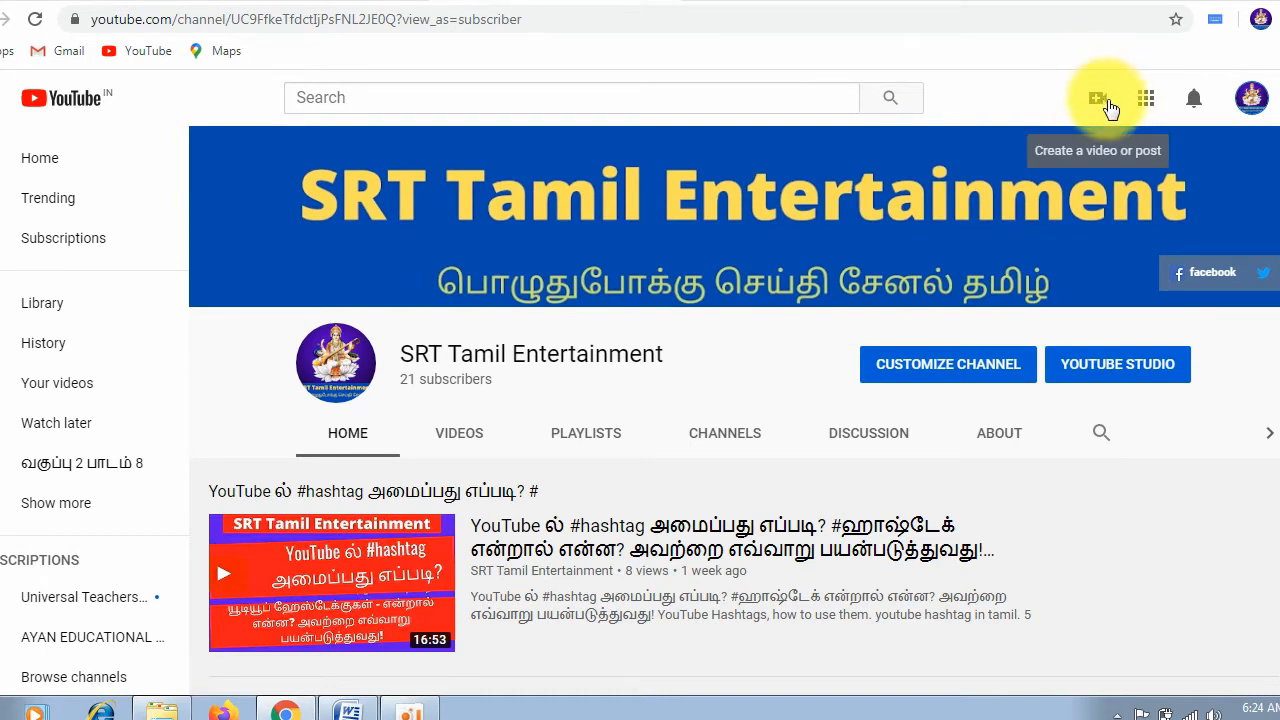
Step: Start a new video upload from the channel page
key("ctrl+plus")
key("ctrl+plus")
key("ctrl+plus")
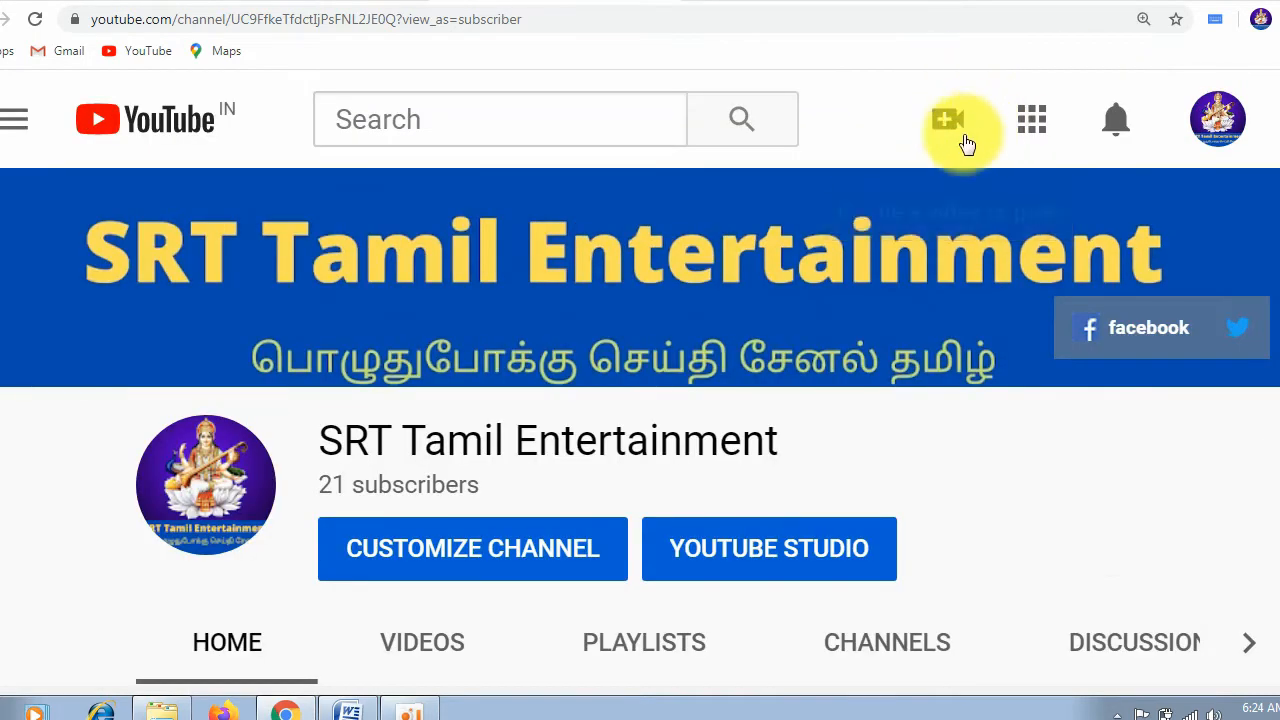
left_click(951, 117)
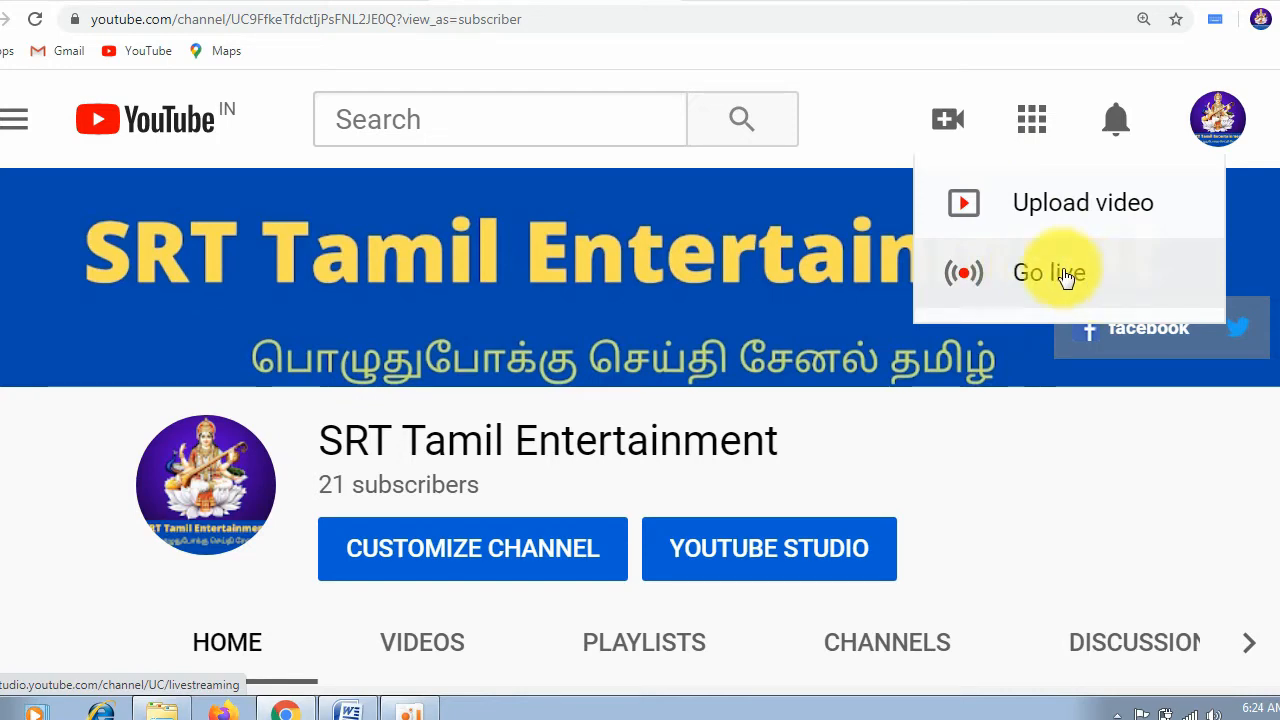
left_click(1024, 216)
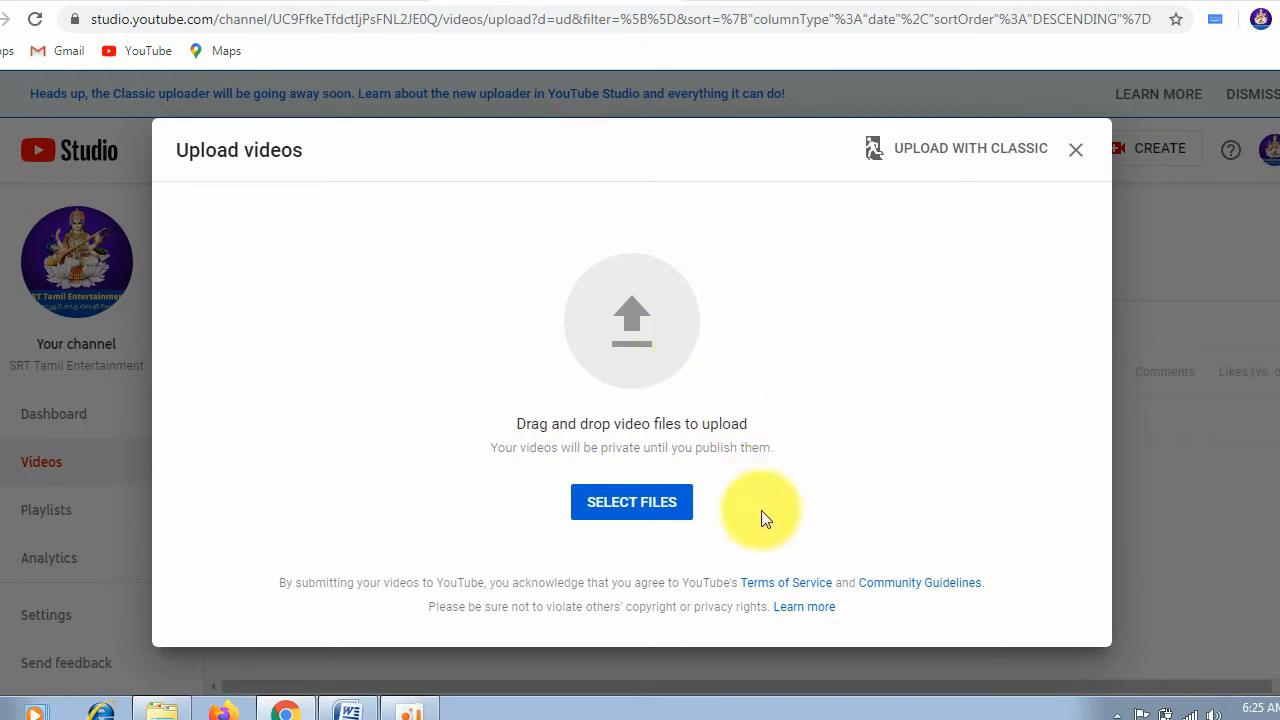
Step: Choose the Tamil Class 2 Lesson 8 exercise 1-2 video from the "class 2 lesson 8 iragu" folder and upload it
left_click(633, 506)
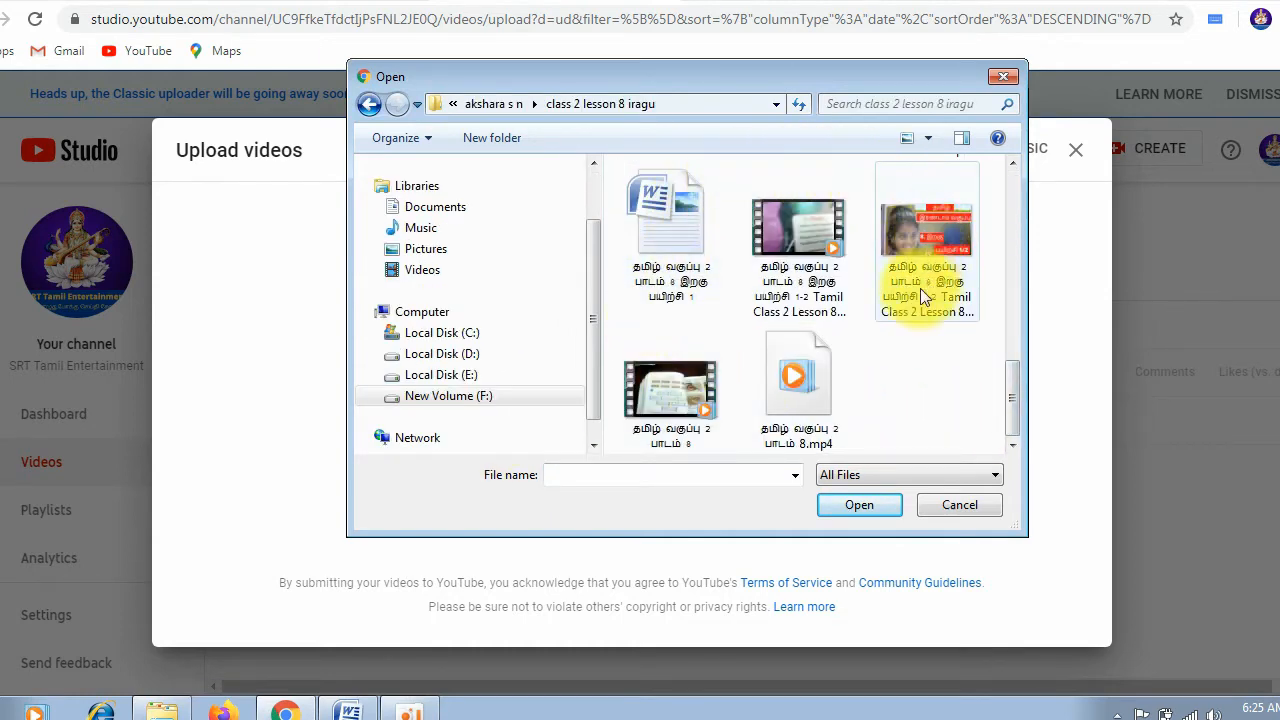
left_click(795, 275)
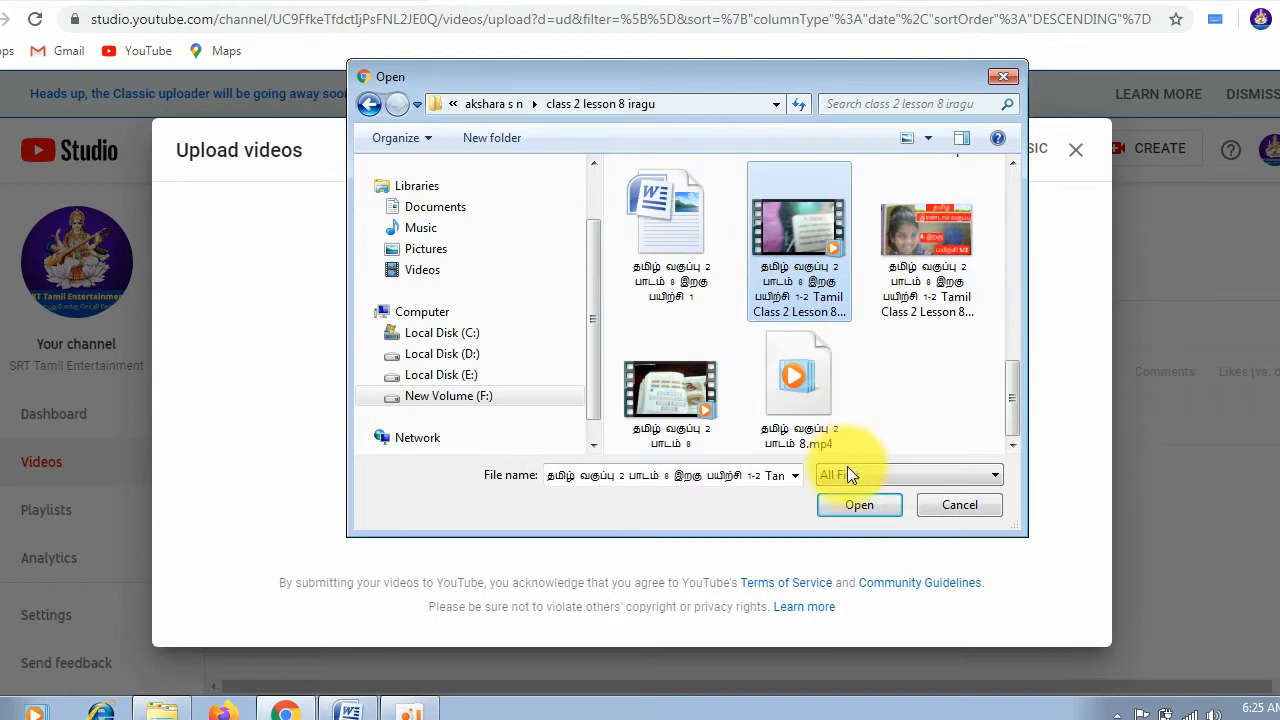
left_click(860, 505)
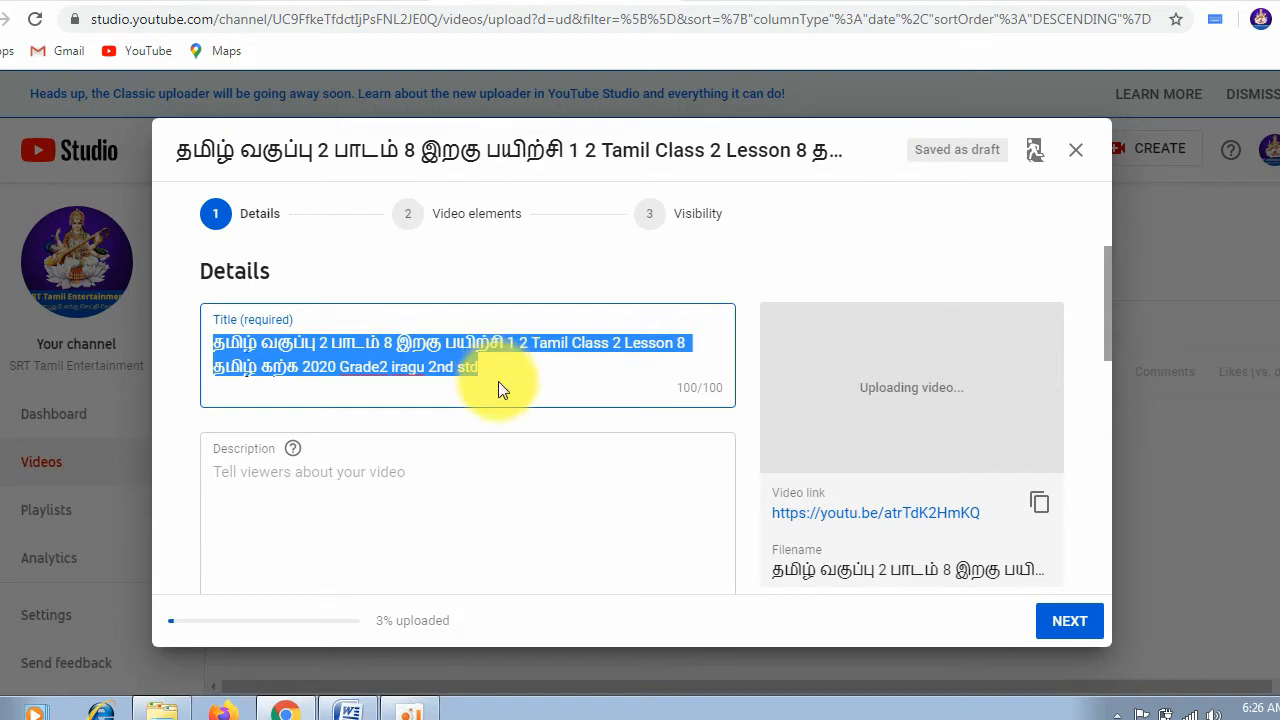
Step: Check the Google Input Tools language options and review the uploaded video's title and description fields
left_click(1215, 21)
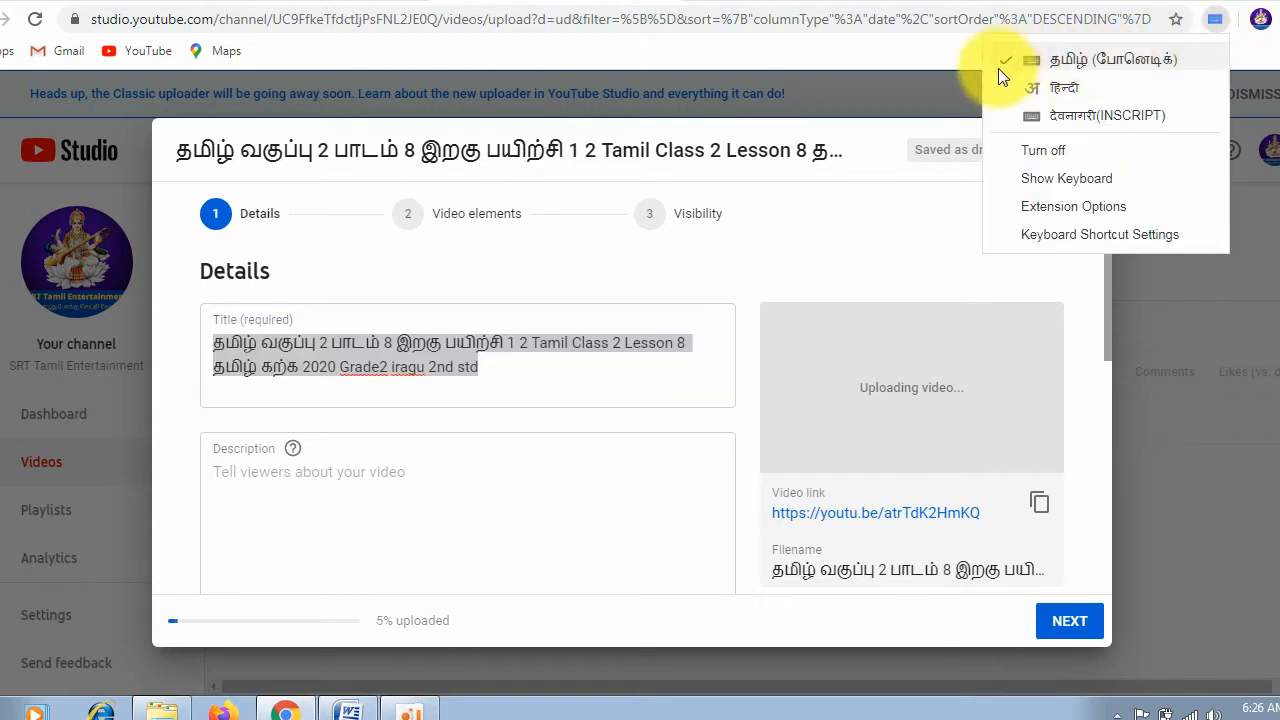
left_click(491, 363)
left_click(495, 367)
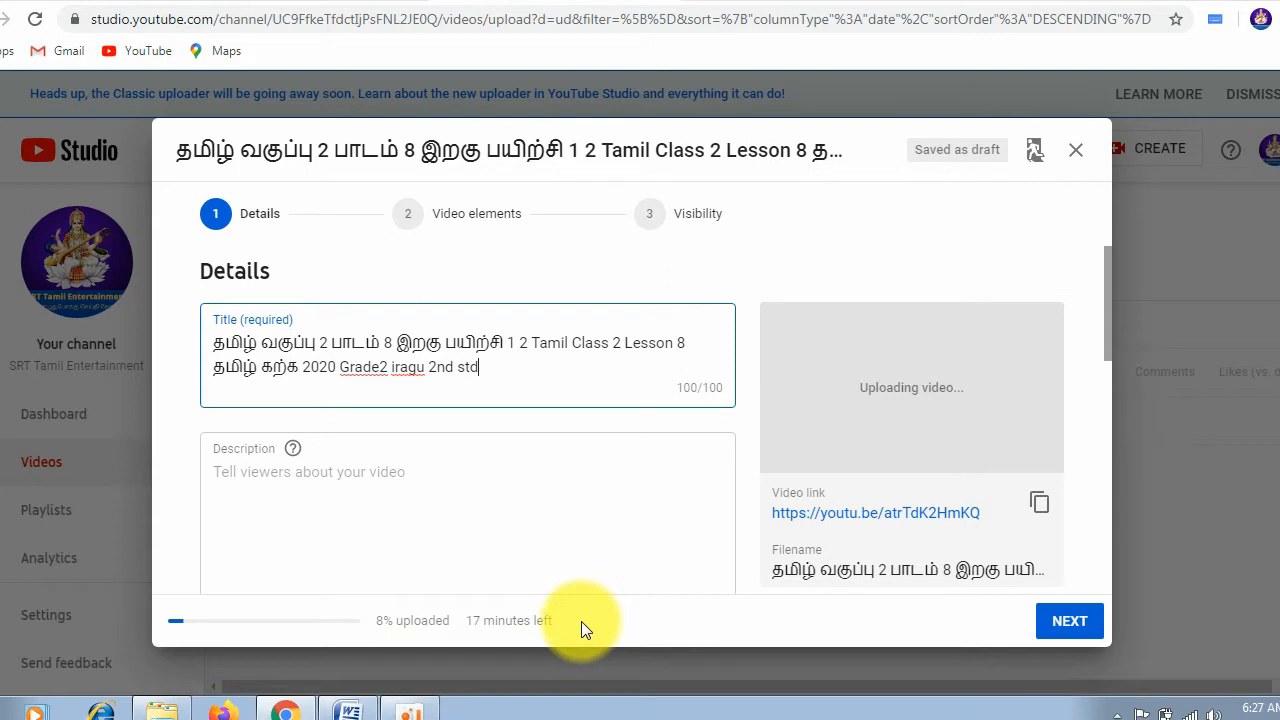
left_click(284, 484)
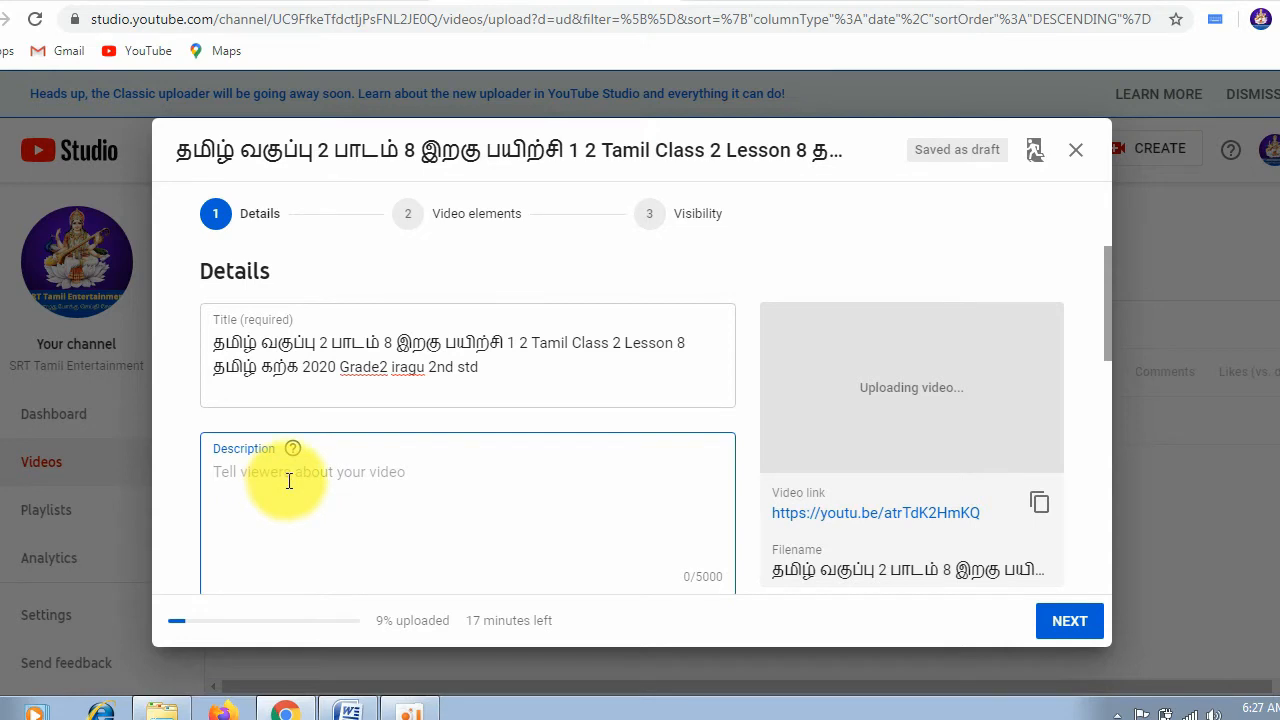
left_click(598, 415)
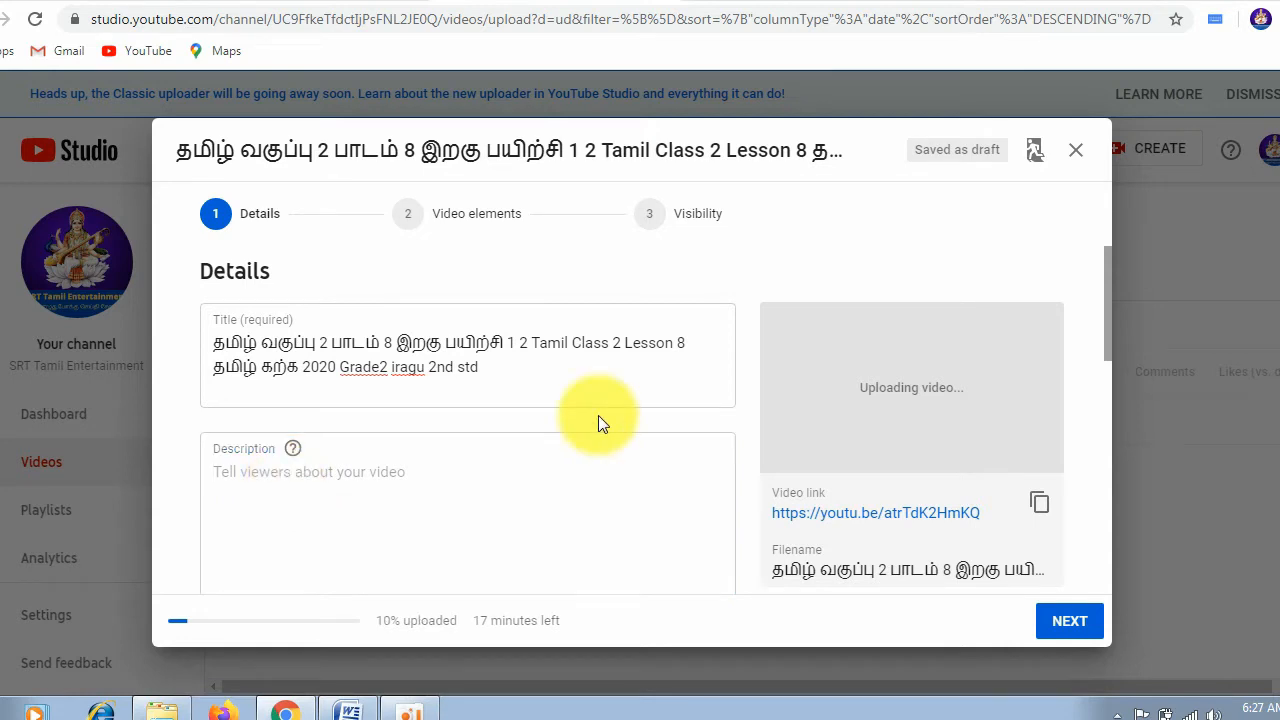
Step: Copy the video's full title into the empty description field
scroll(752, 280, "down", 1)
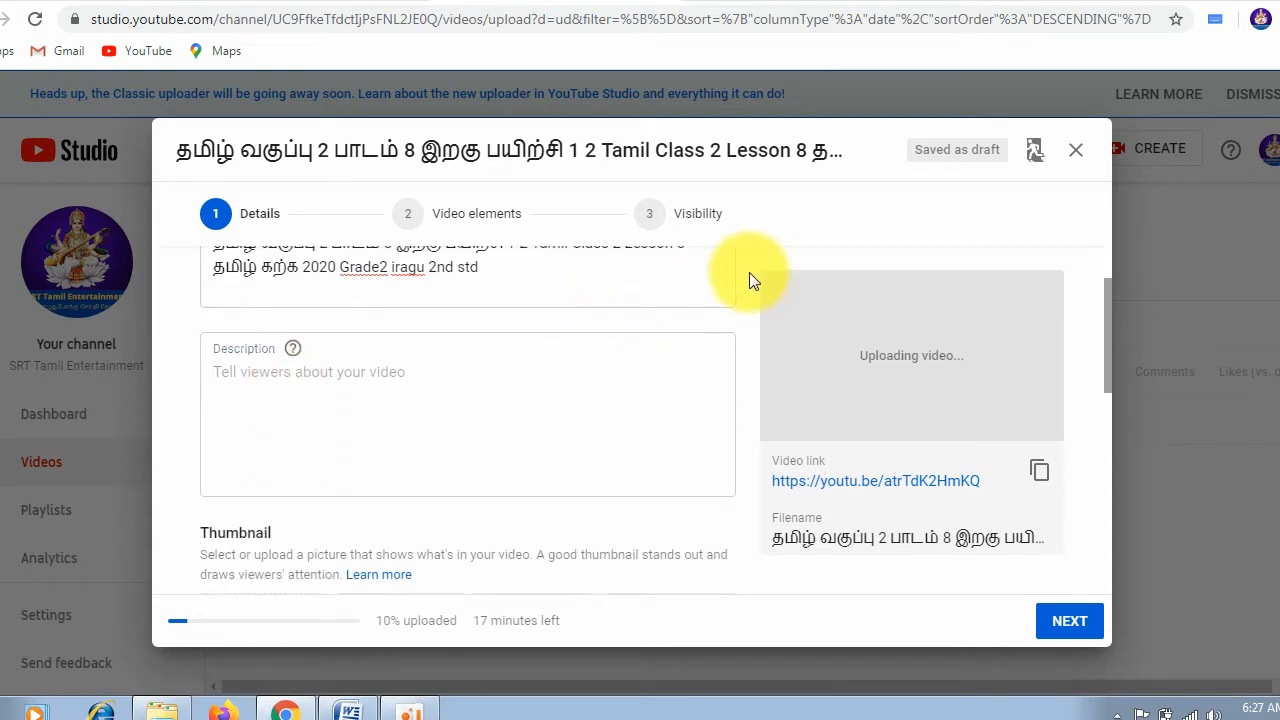
scroll(752, 280, "up", 1)
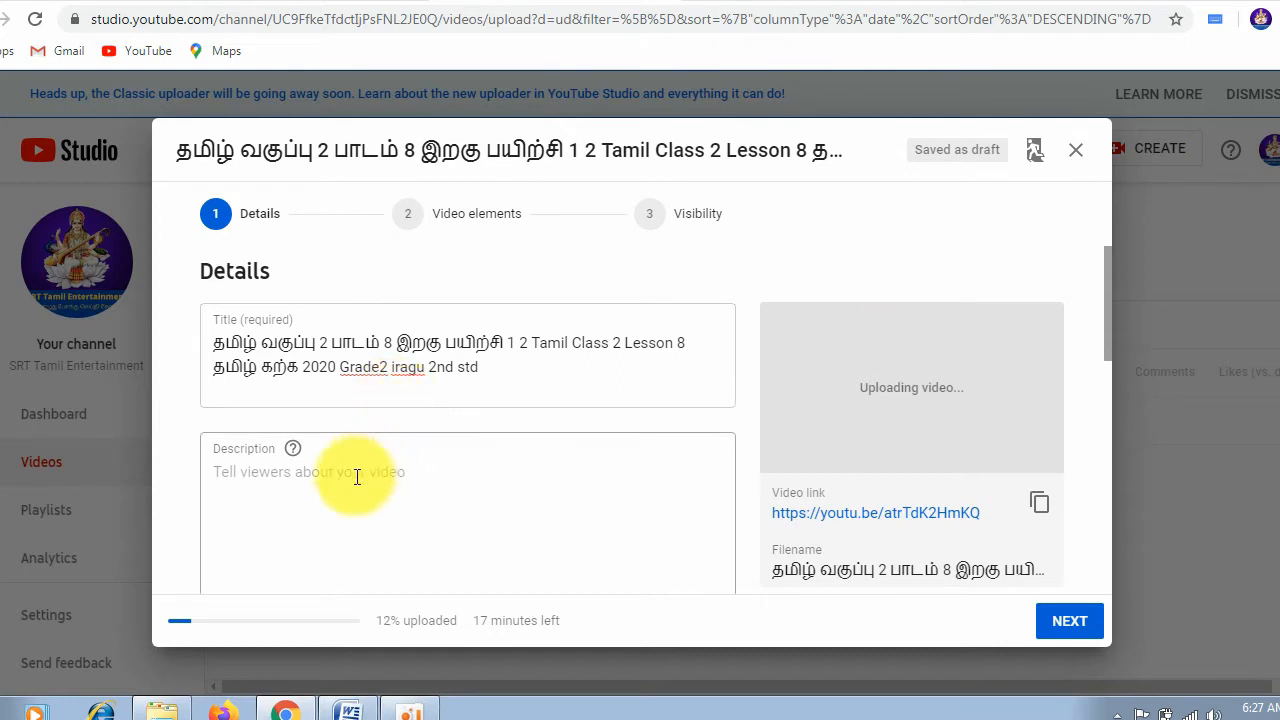
left_click(281, 484)
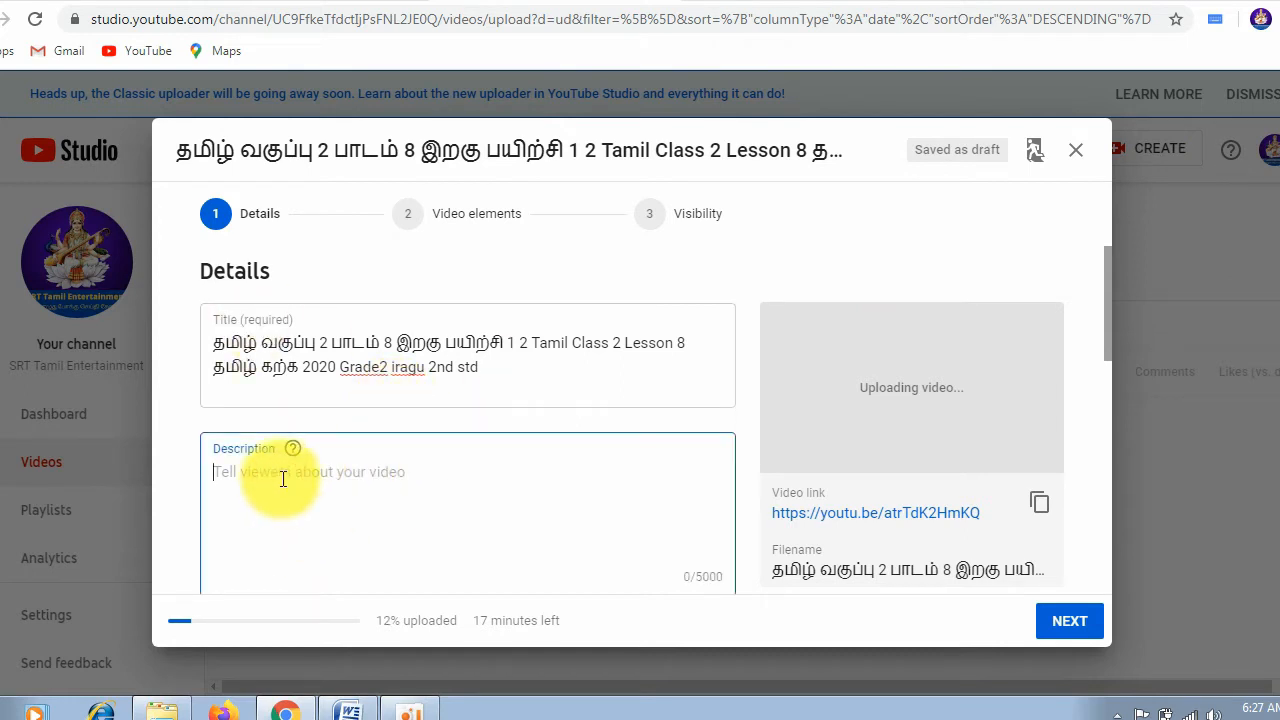
left_click_drag(511, 369, 193, 360)
key("ctrl+c")
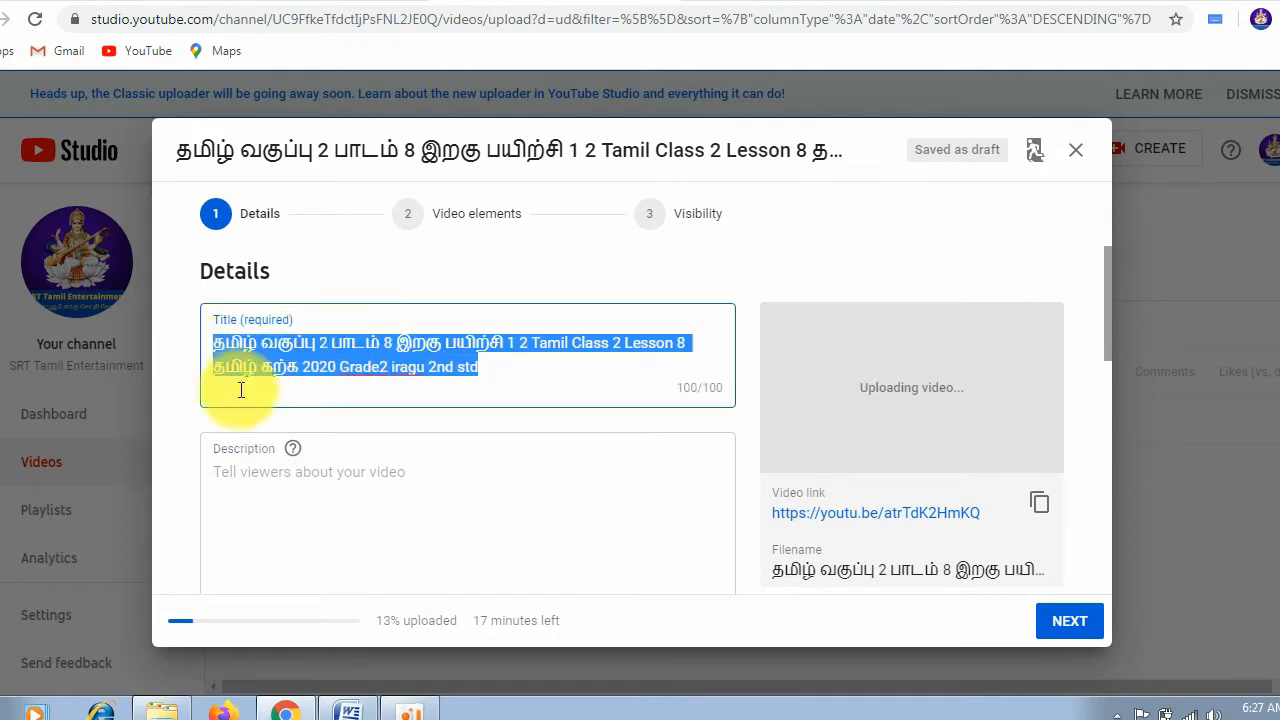
left_click(290, 485)
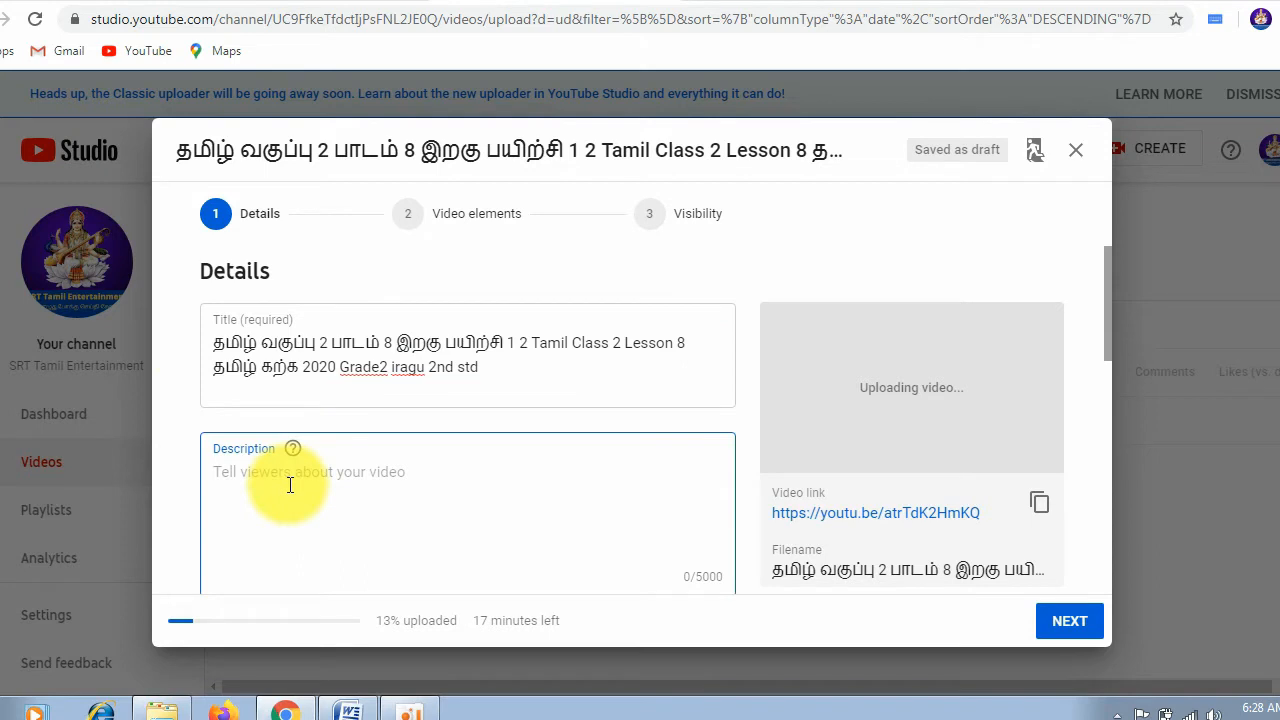
key("ctrl+v")
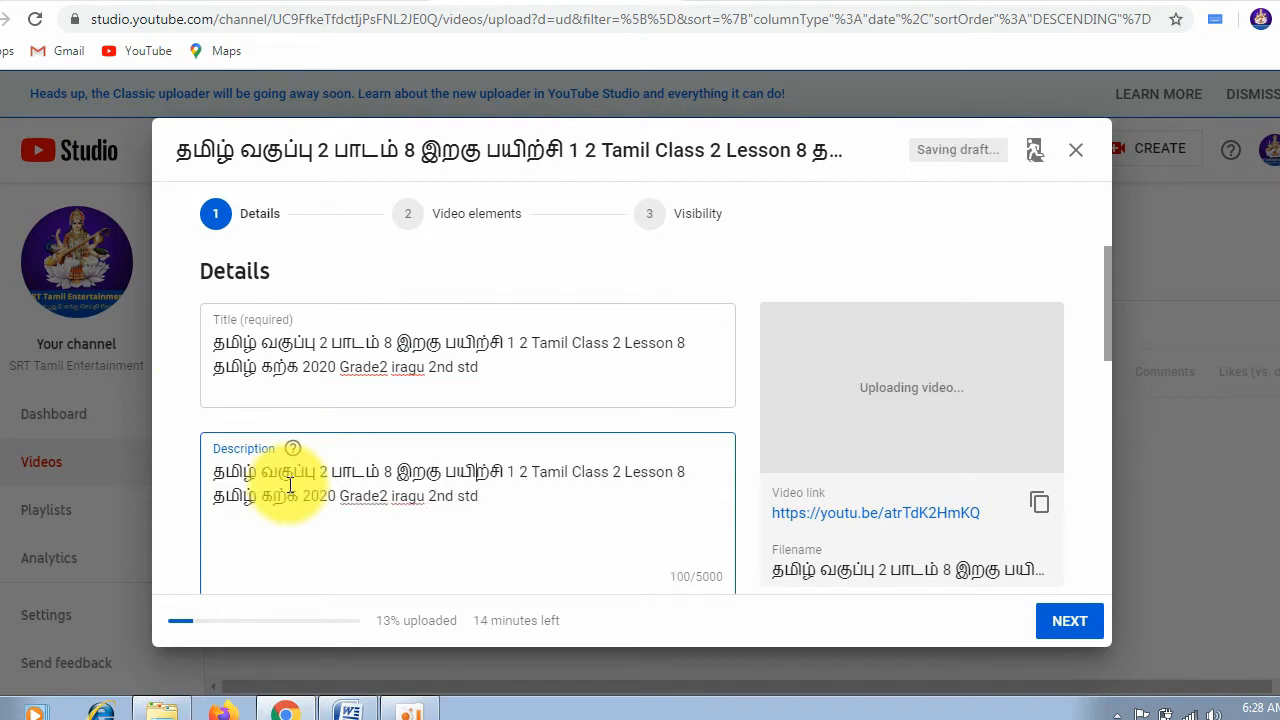
Step: Add the hashtag #srttamilentertainment on its own line above the title text in the description
key("Return")
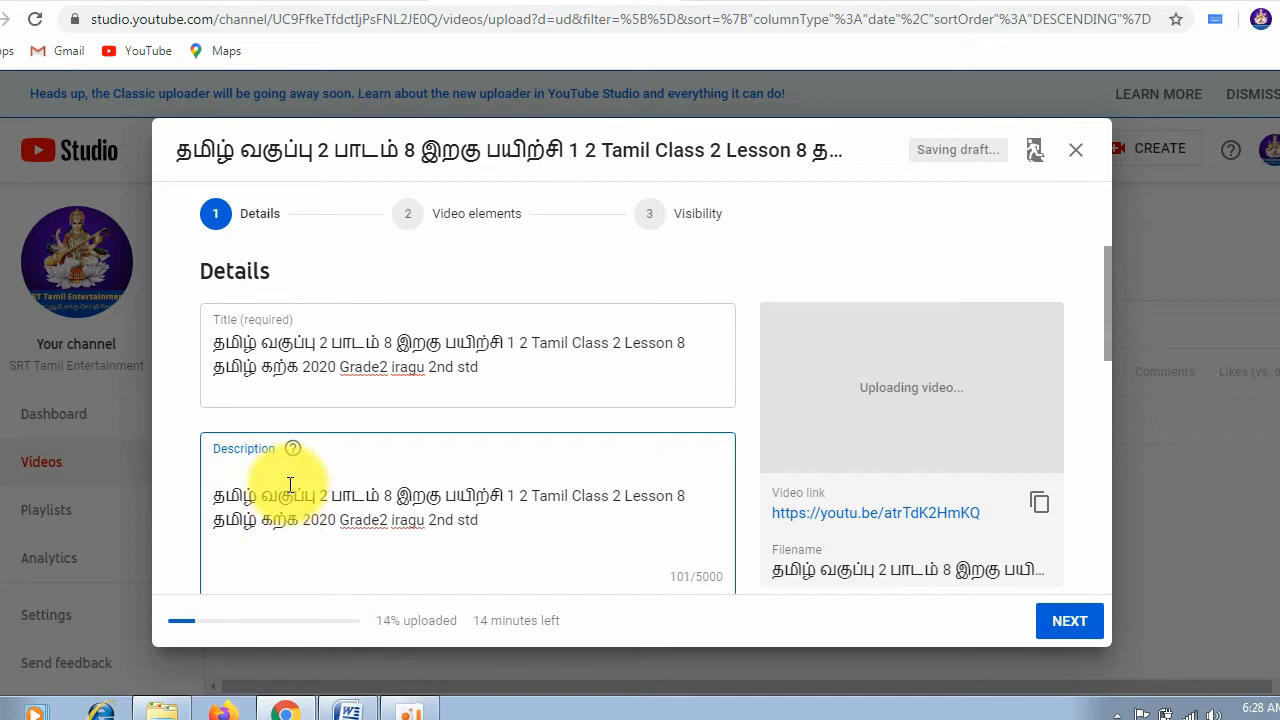
key("Return")
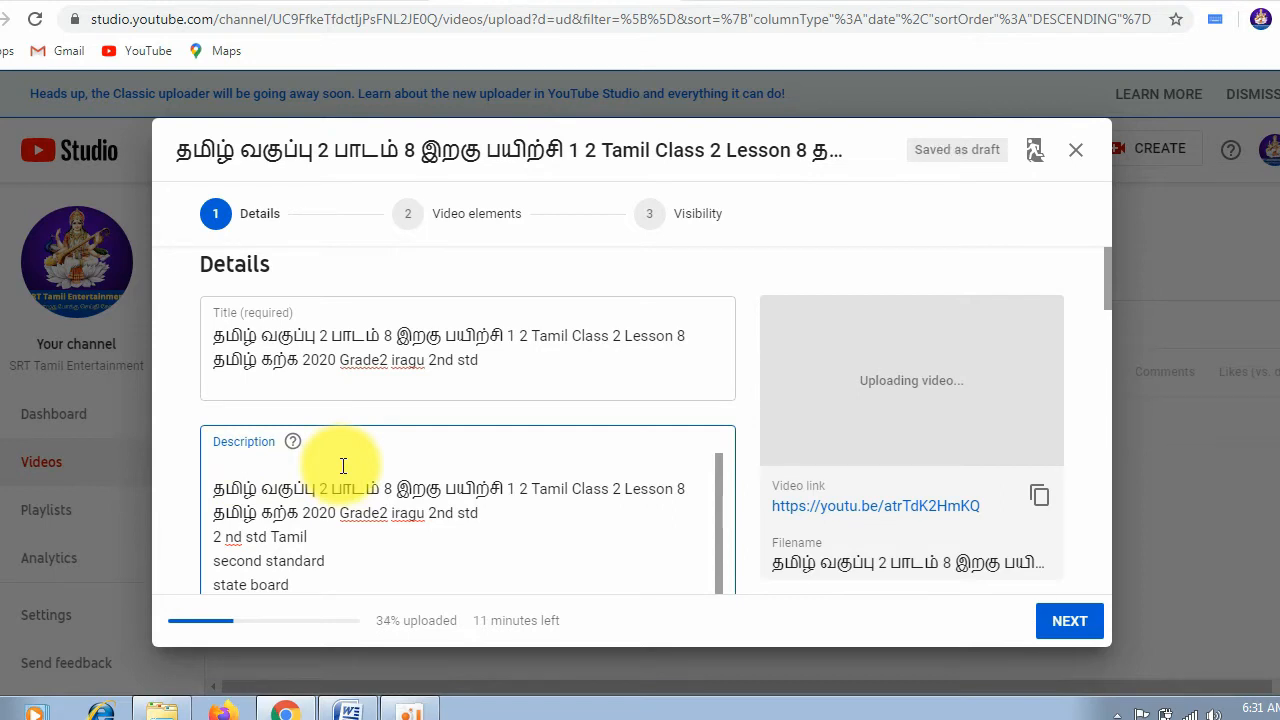
type("#")
type("சர்ட்டம்")
type("ிலெண்டர்டைன்மெண்ட்")
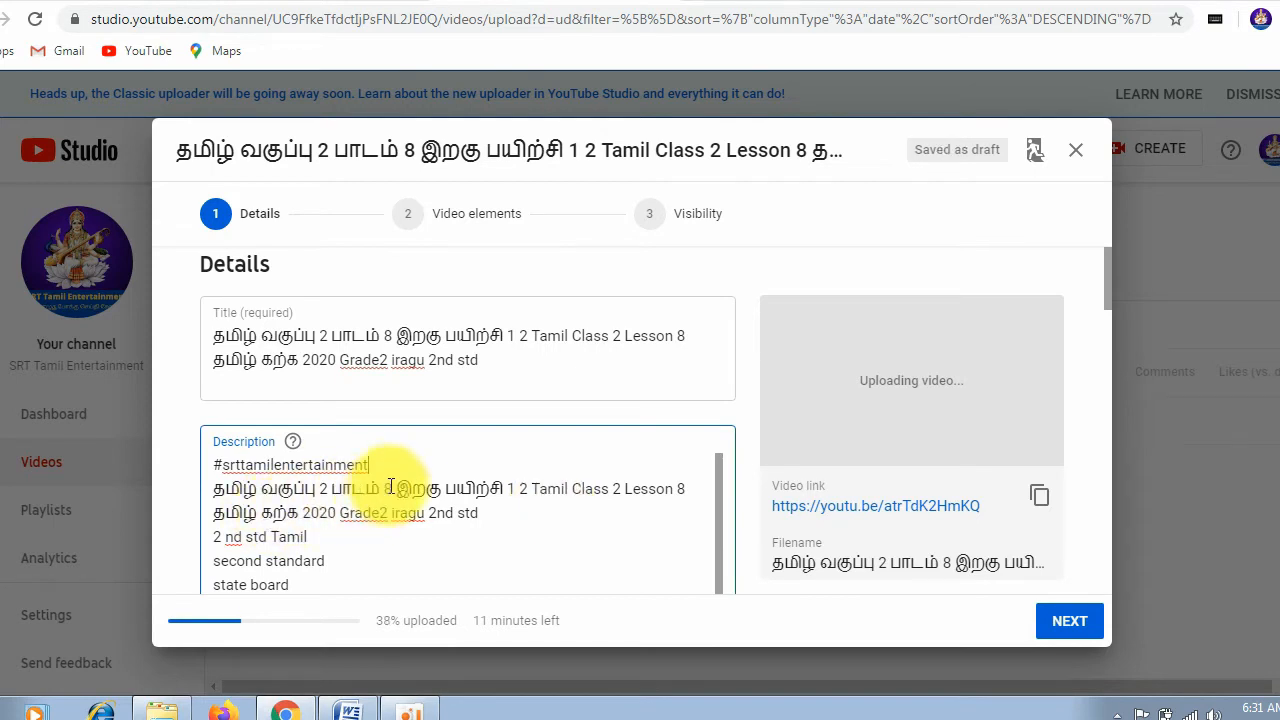
key("Return")
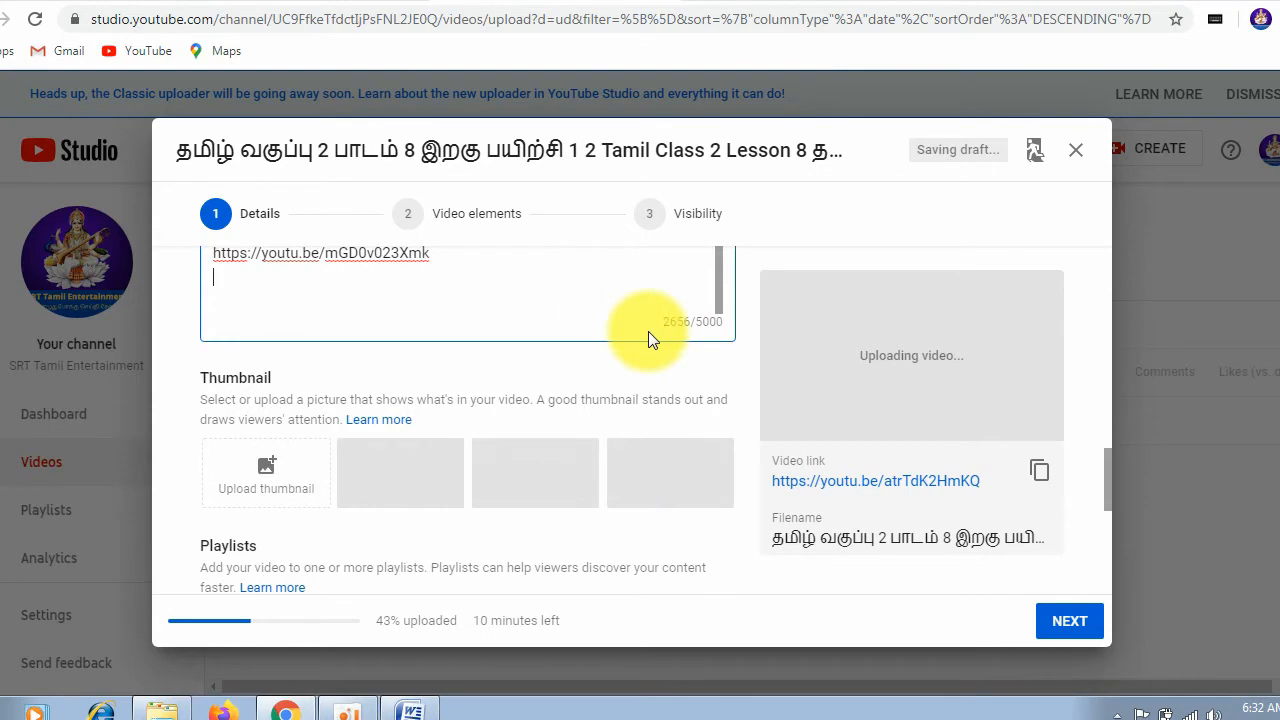
Step: Upload the Tamil Class 2 Lesson 8 exercise 1-2 picture from the "class 2 lesson 8 iragu" folder as the video's thumbnail
scroll(648, 332, "up", 10)
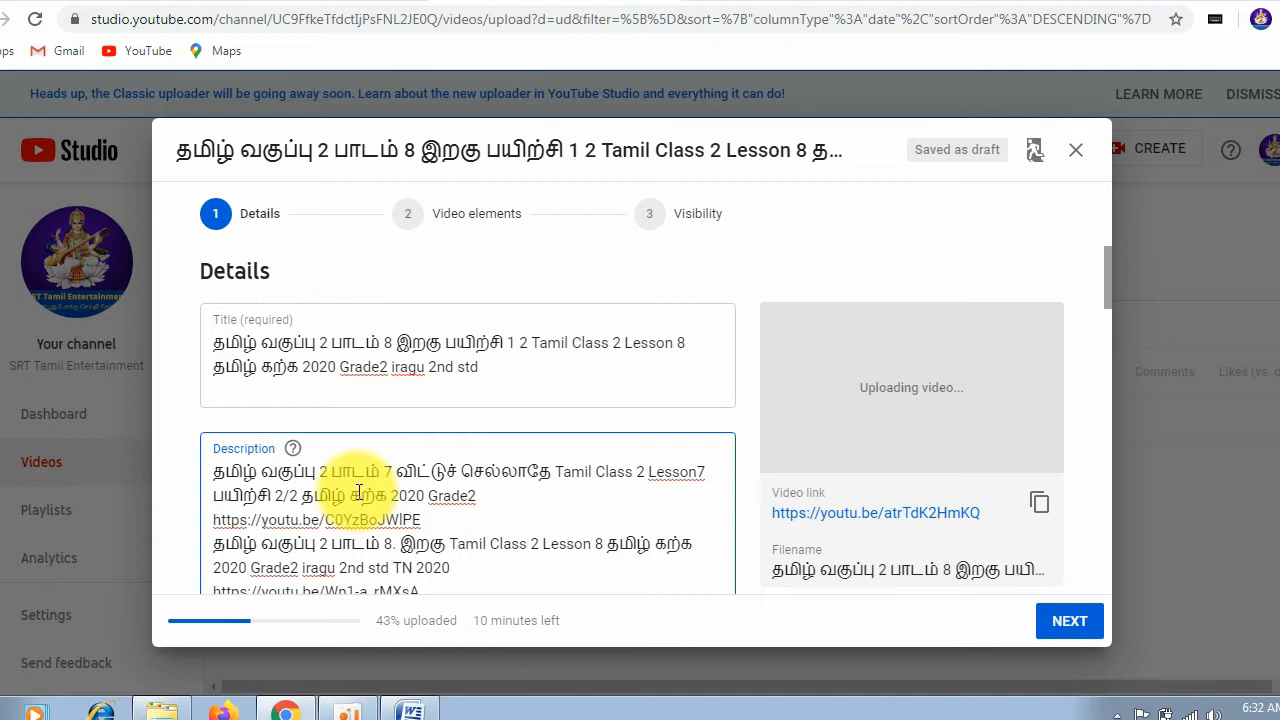
scroll(544, 463, "down", 10)
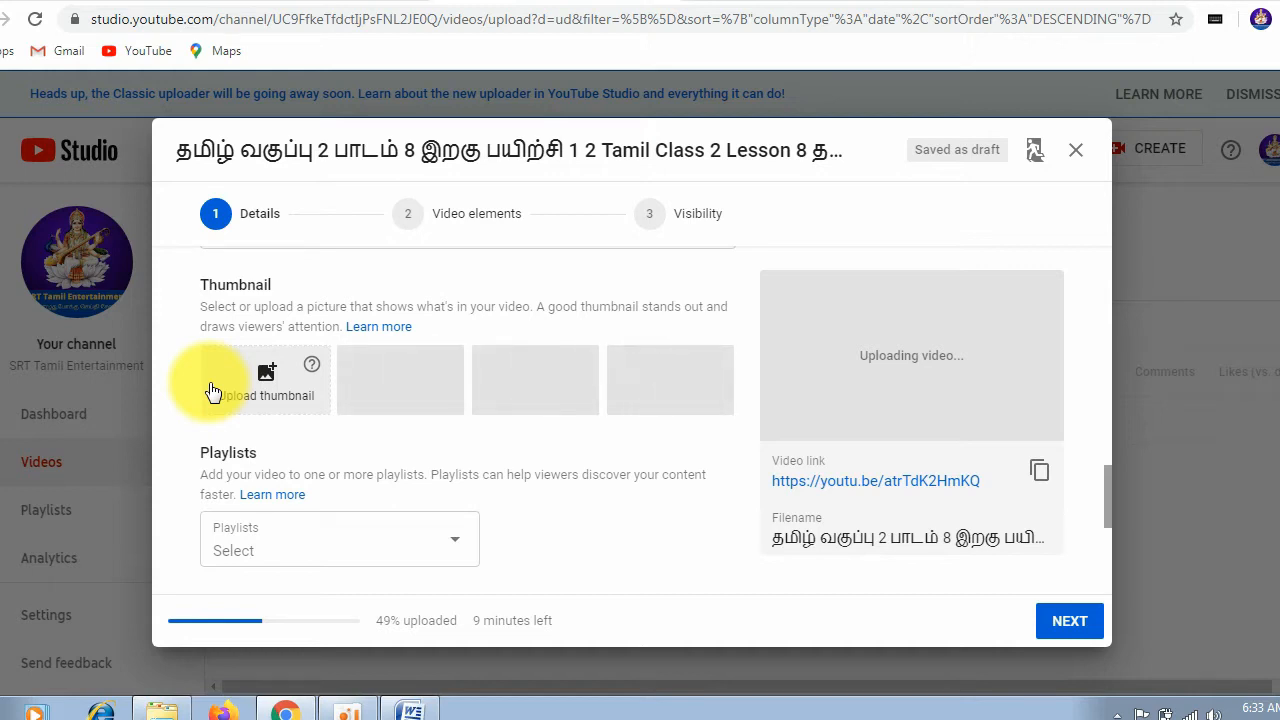
left_click(268, 390)
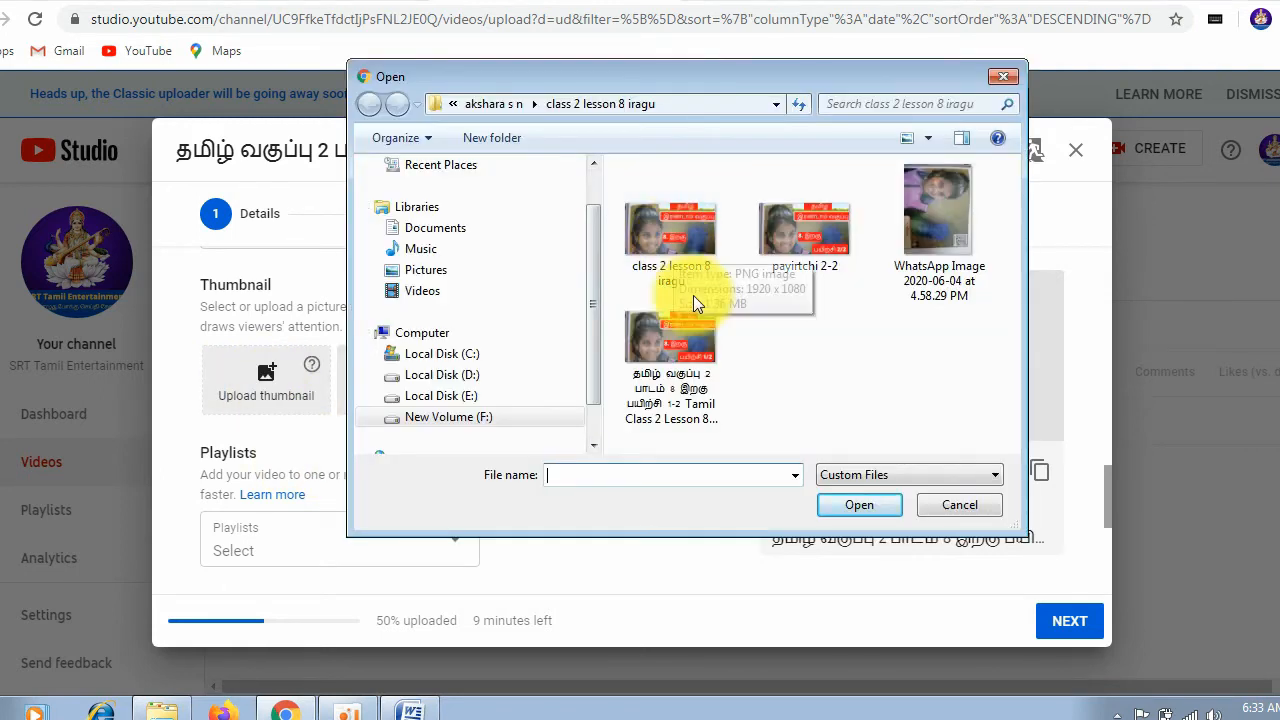
left_click(690, 370)
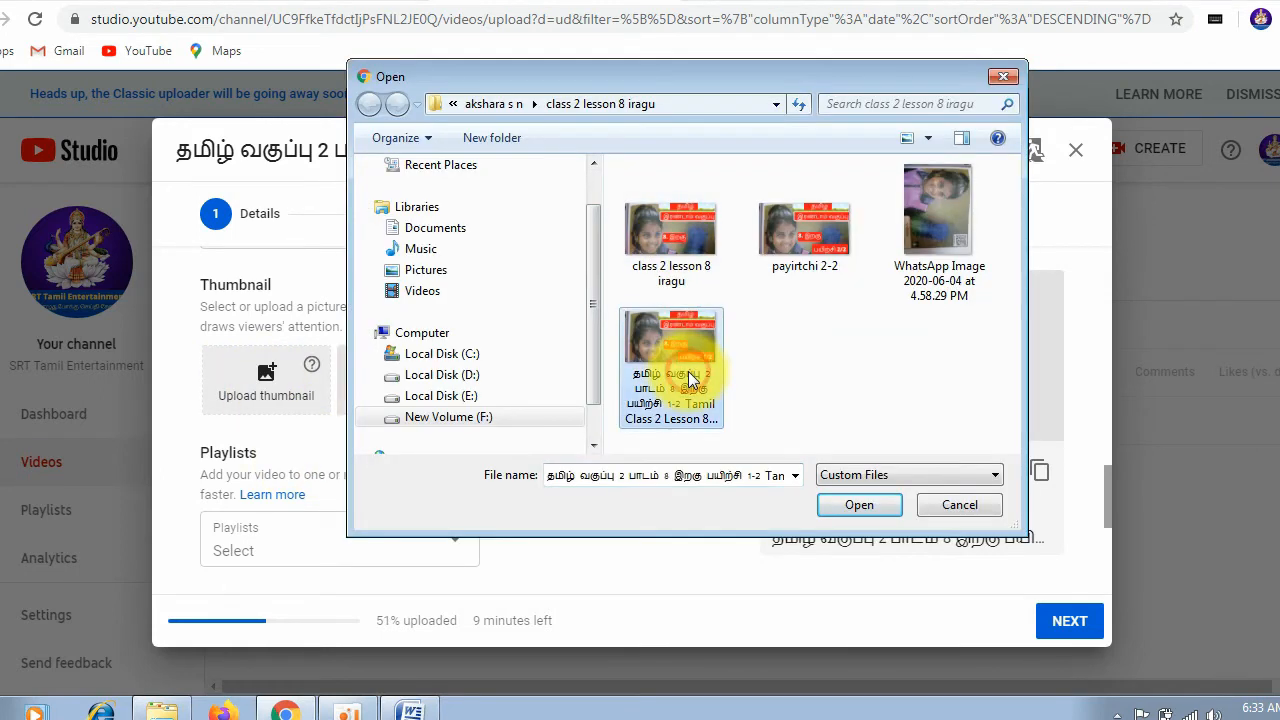
left_click(859, 504)
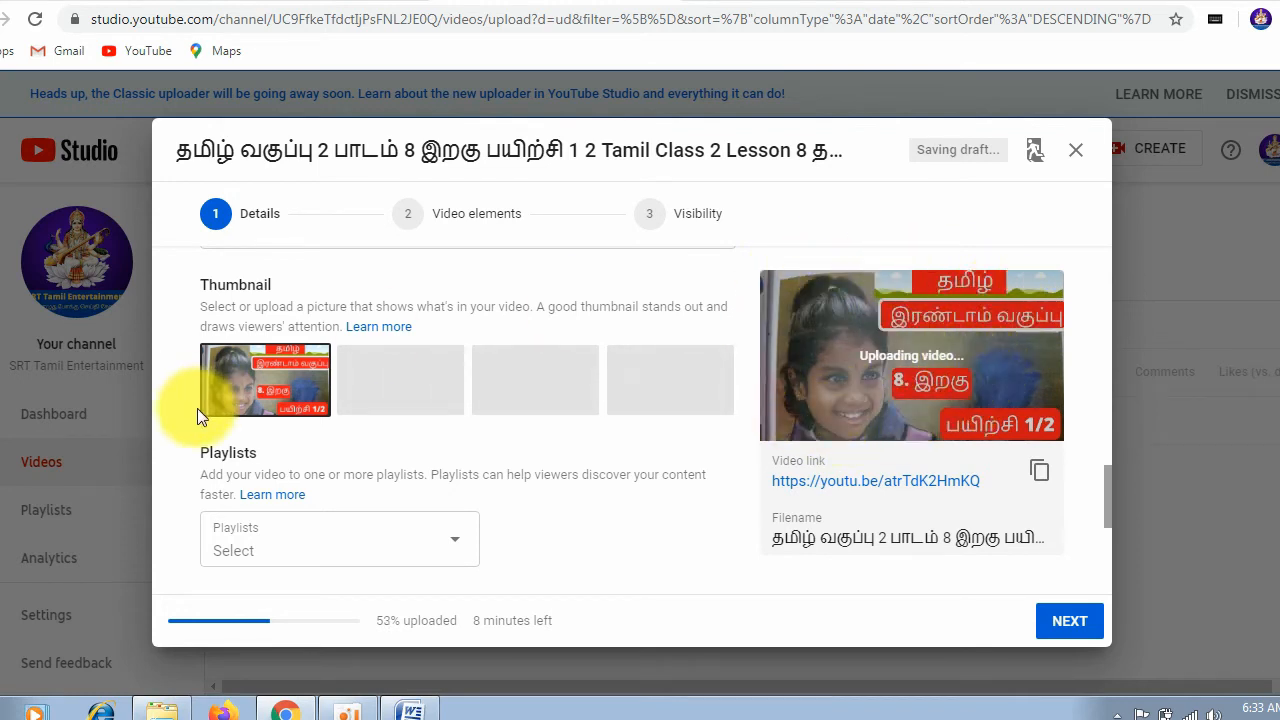
Step: Add the video to the playlist "வகுப்பு 2 பாடம் 8"
left_click(371, 560)
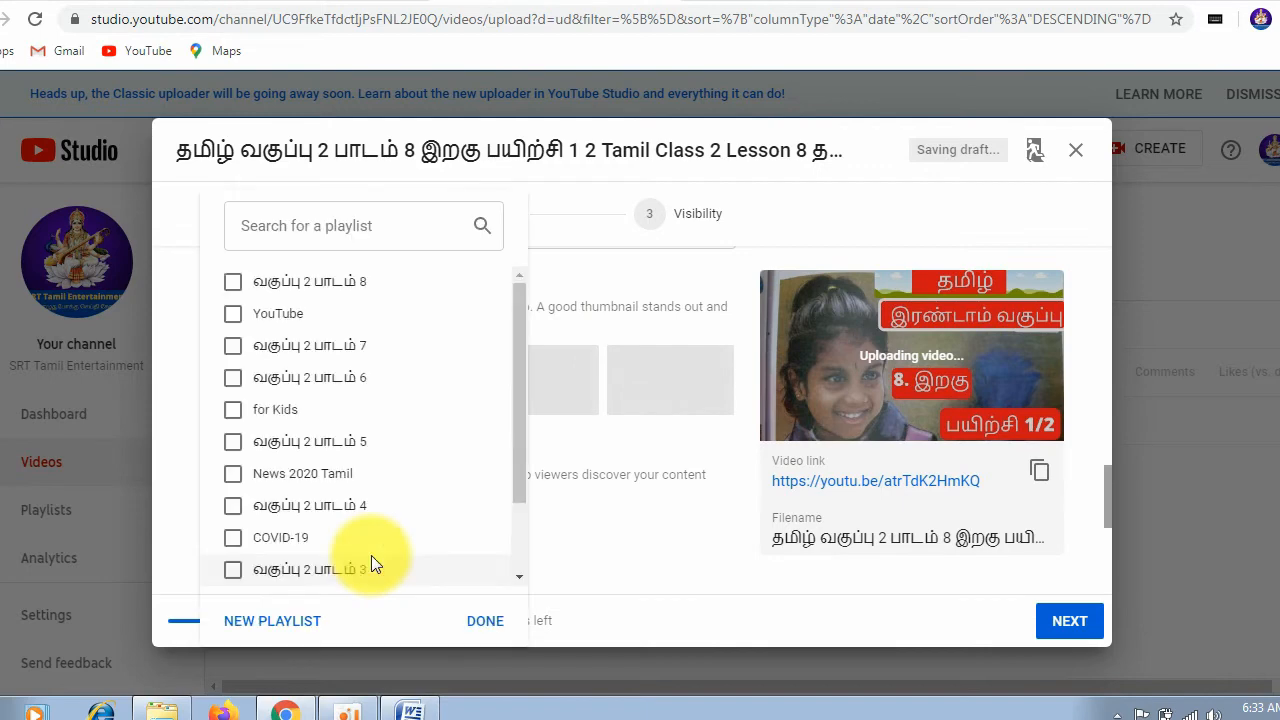
left_click(647, 552)
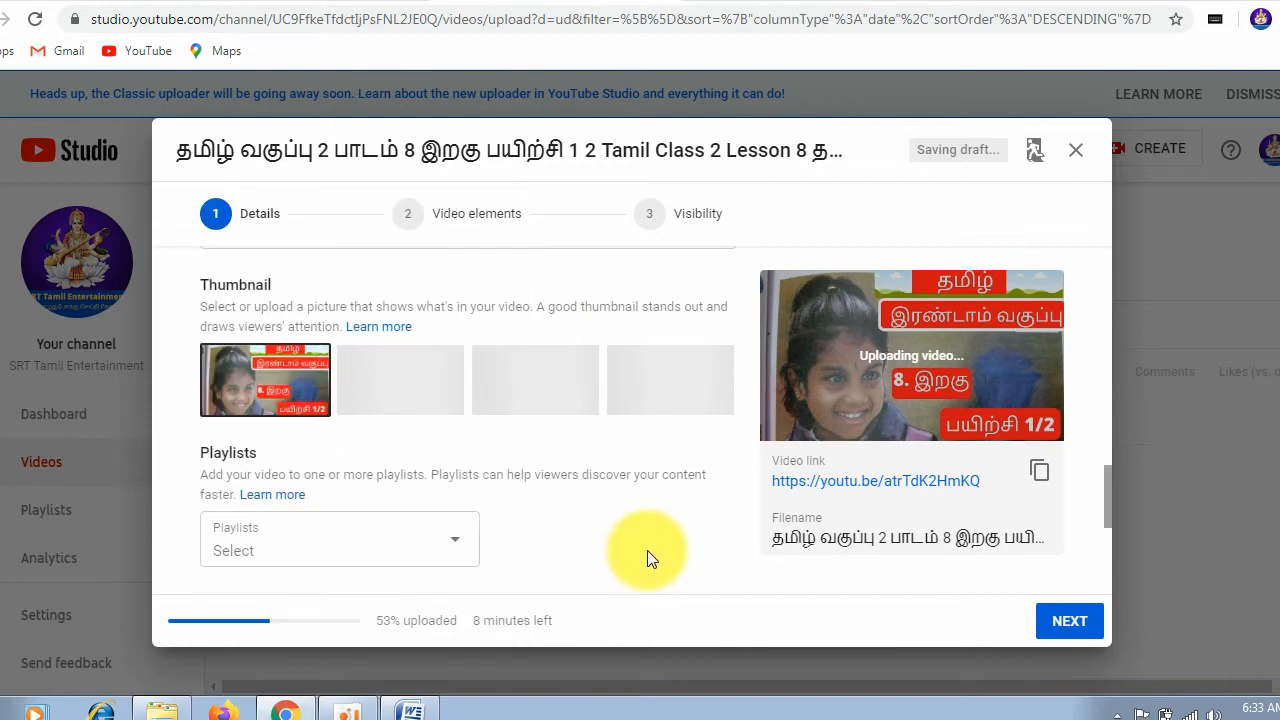
scroll(544, 450, "down", 1)
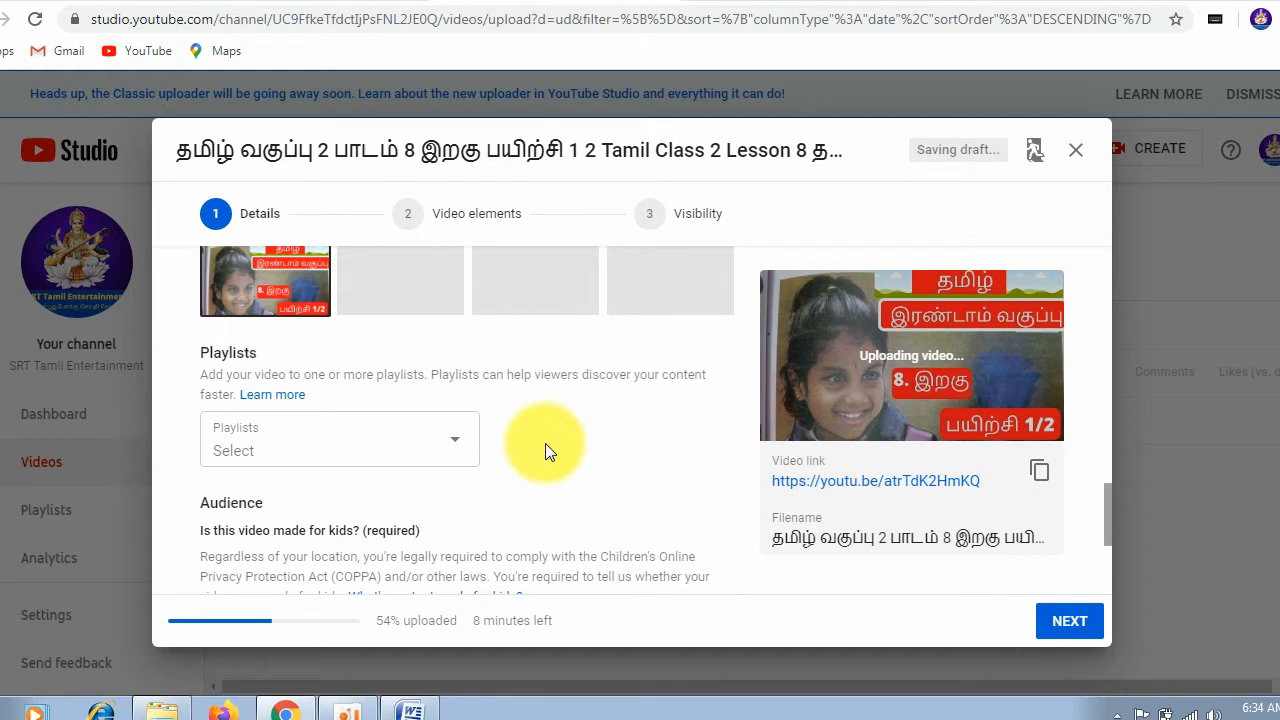
left_click(458, 447)
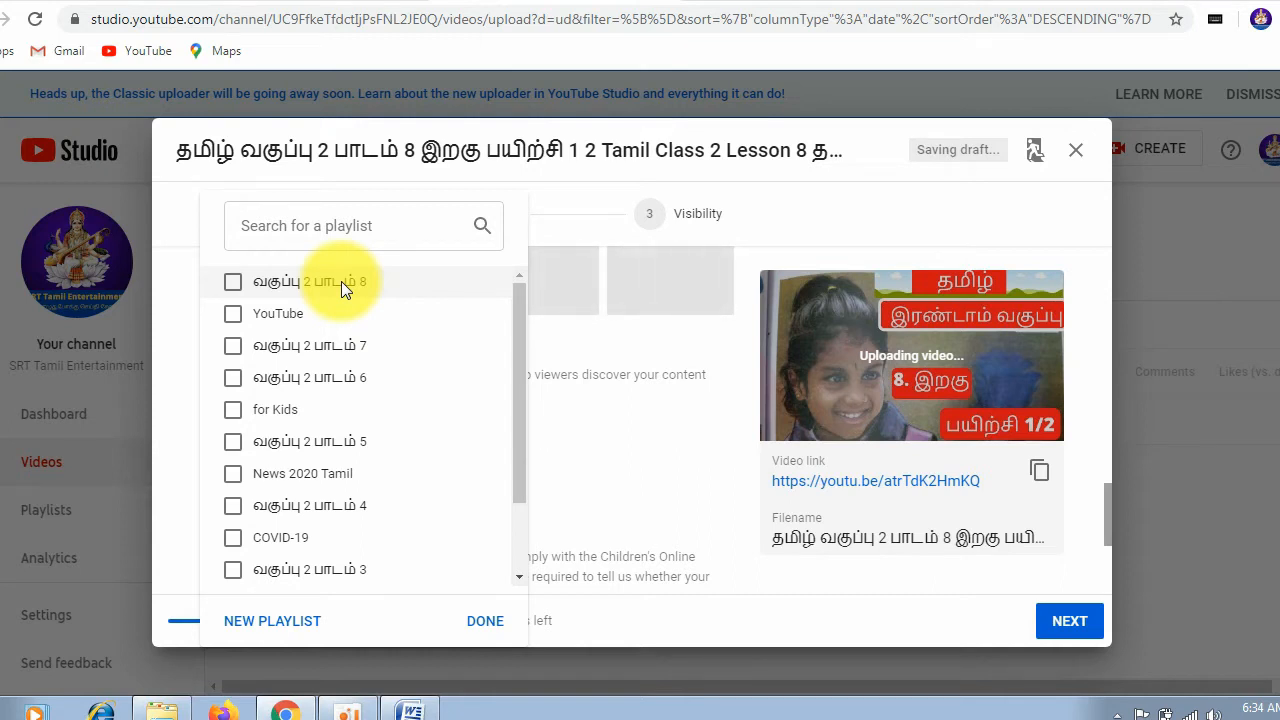
left_click(232, 284)
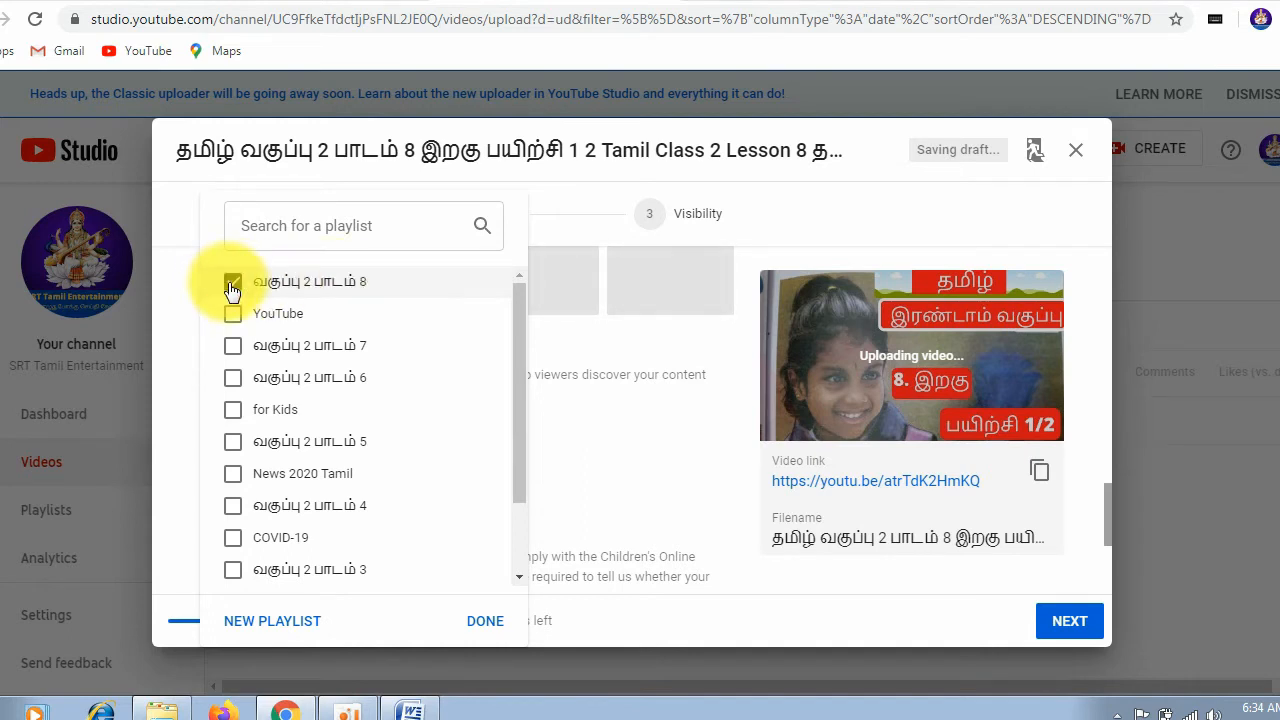
left_click(480, 622)
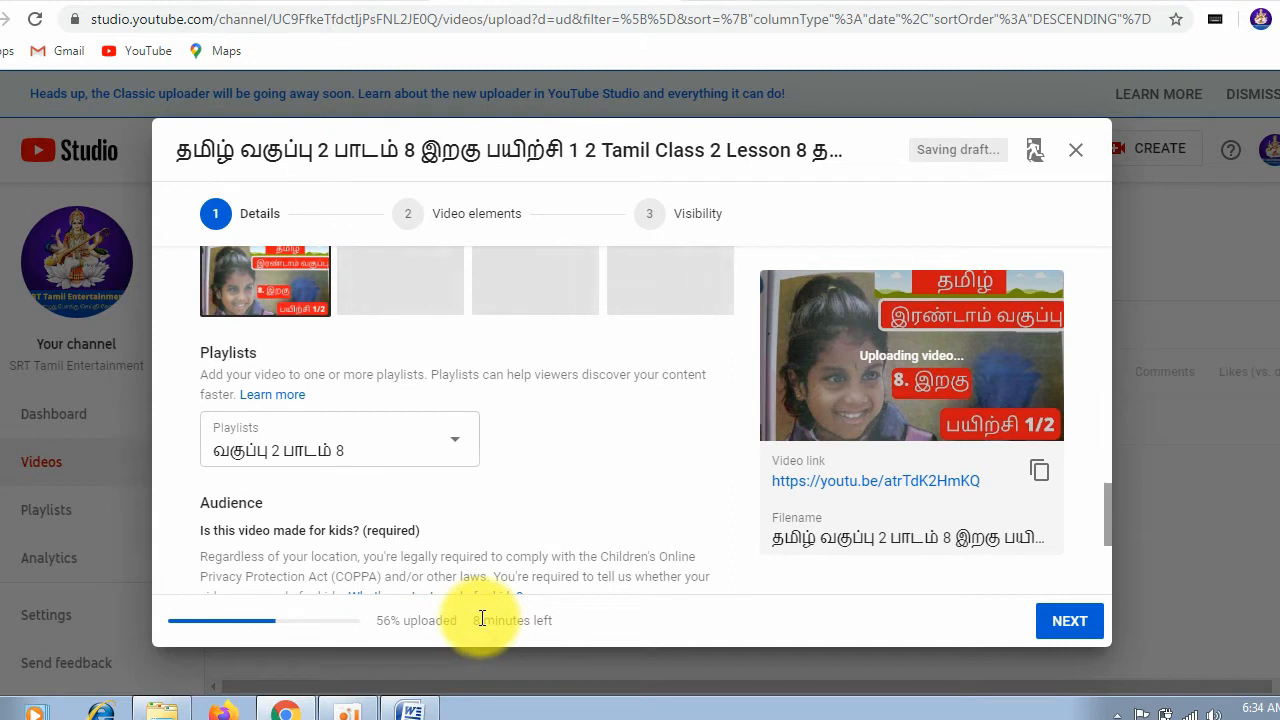
left_click(452, 456)
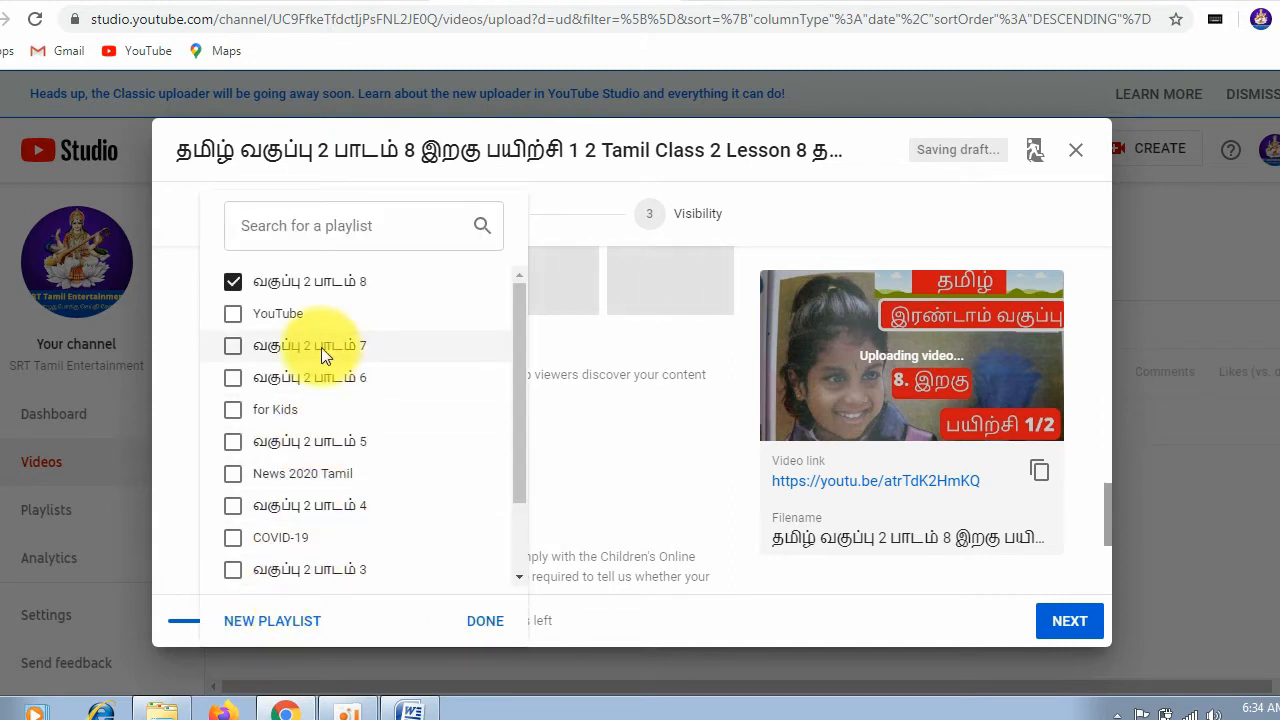
left_click(596, 440)
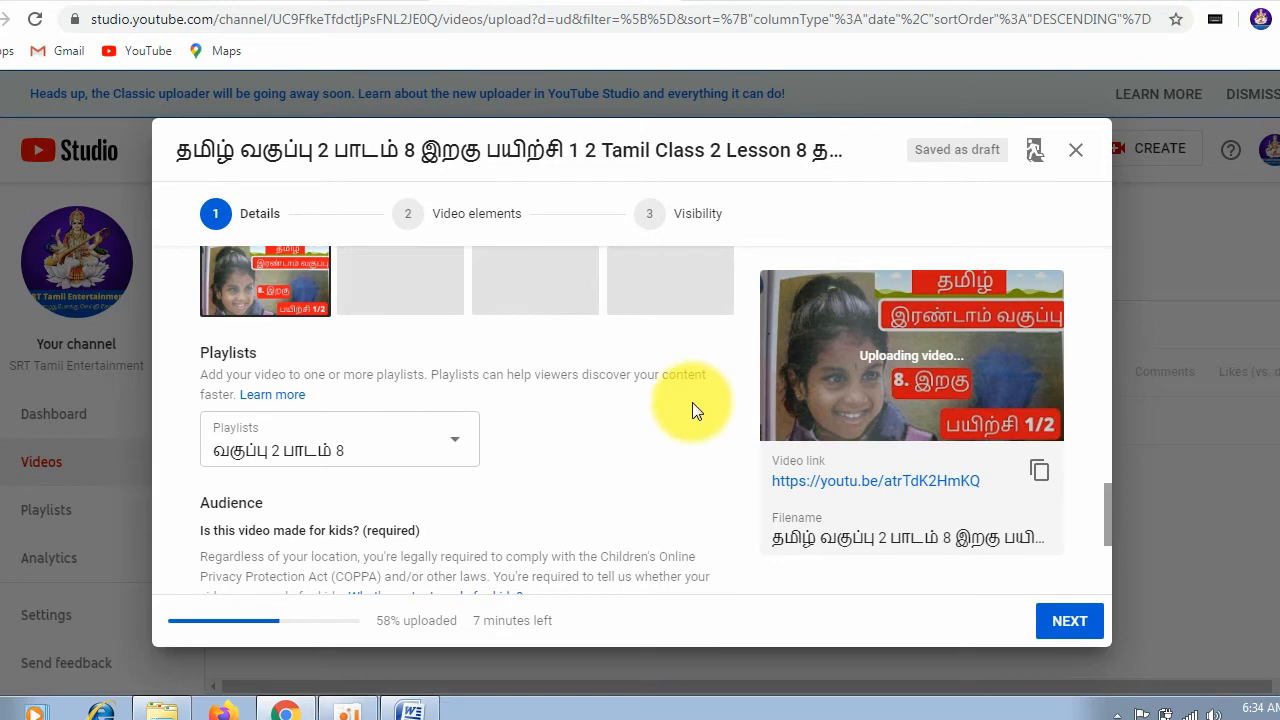
Step: Set the video's audience to "No, it's not made for kids"
scroll(618, 420, "down", 3)
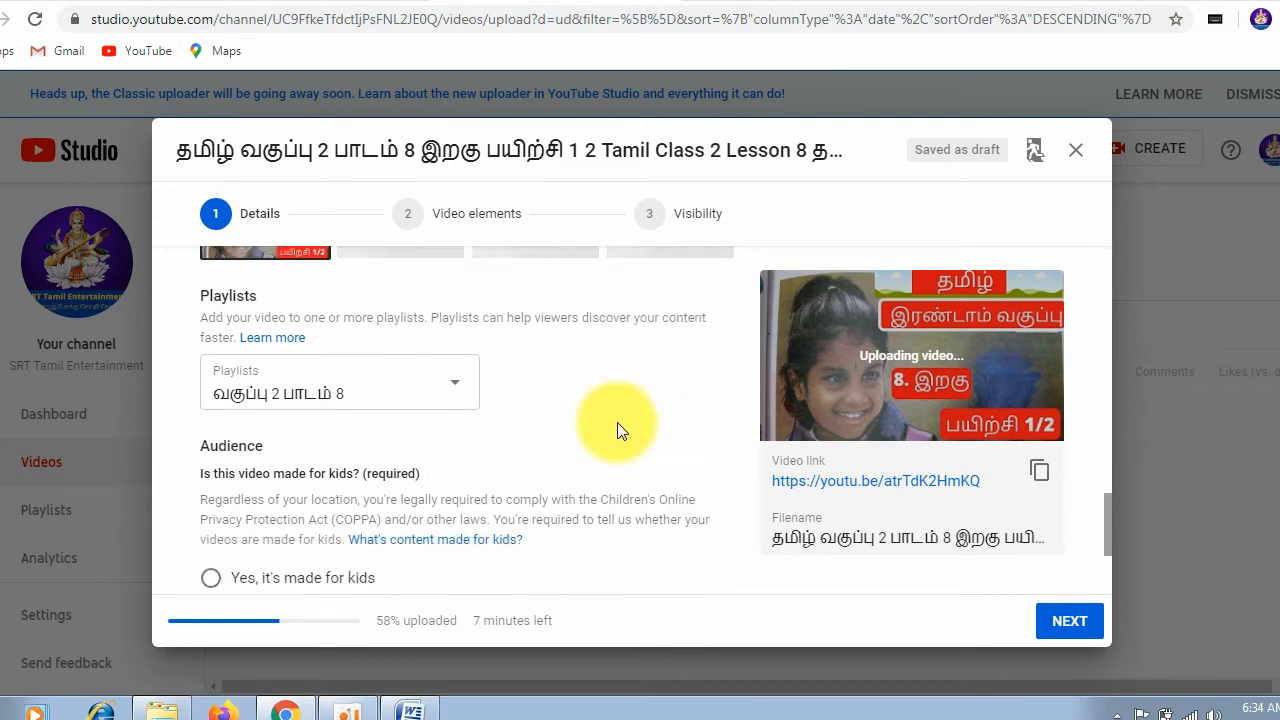
scroll(271, 320, "up", 1)
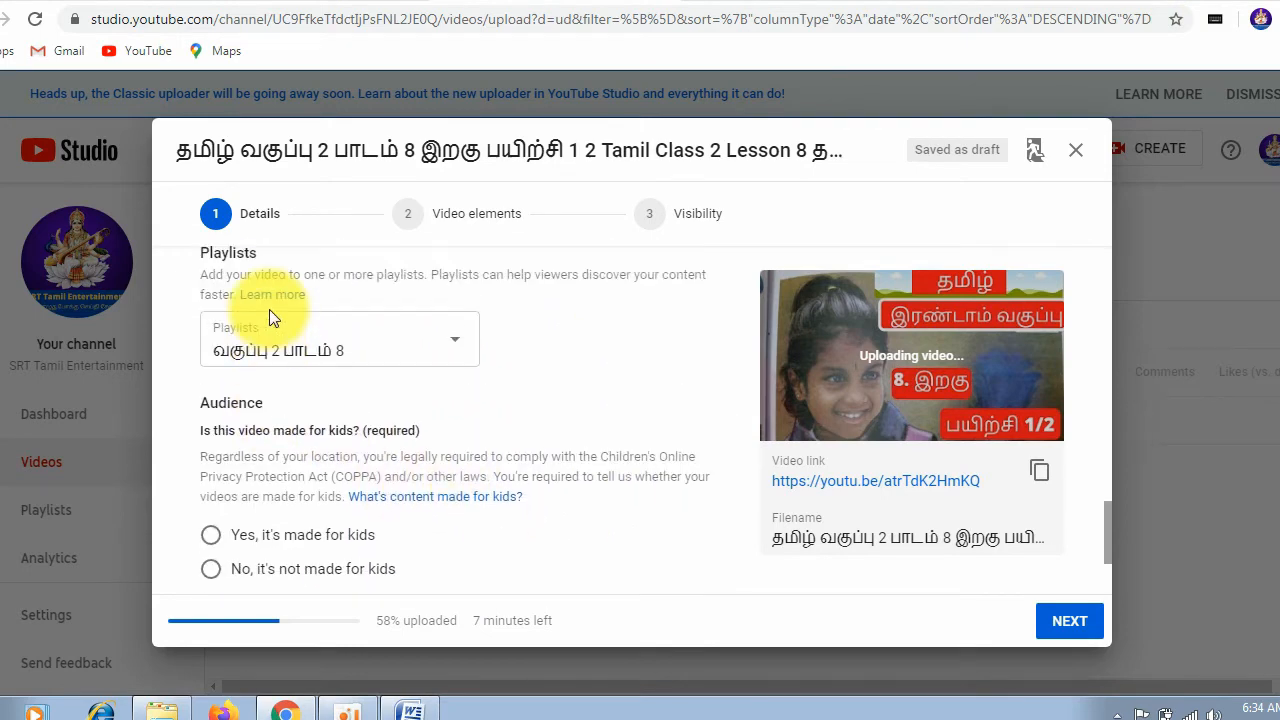
scroll(277, 334, "down", 1)
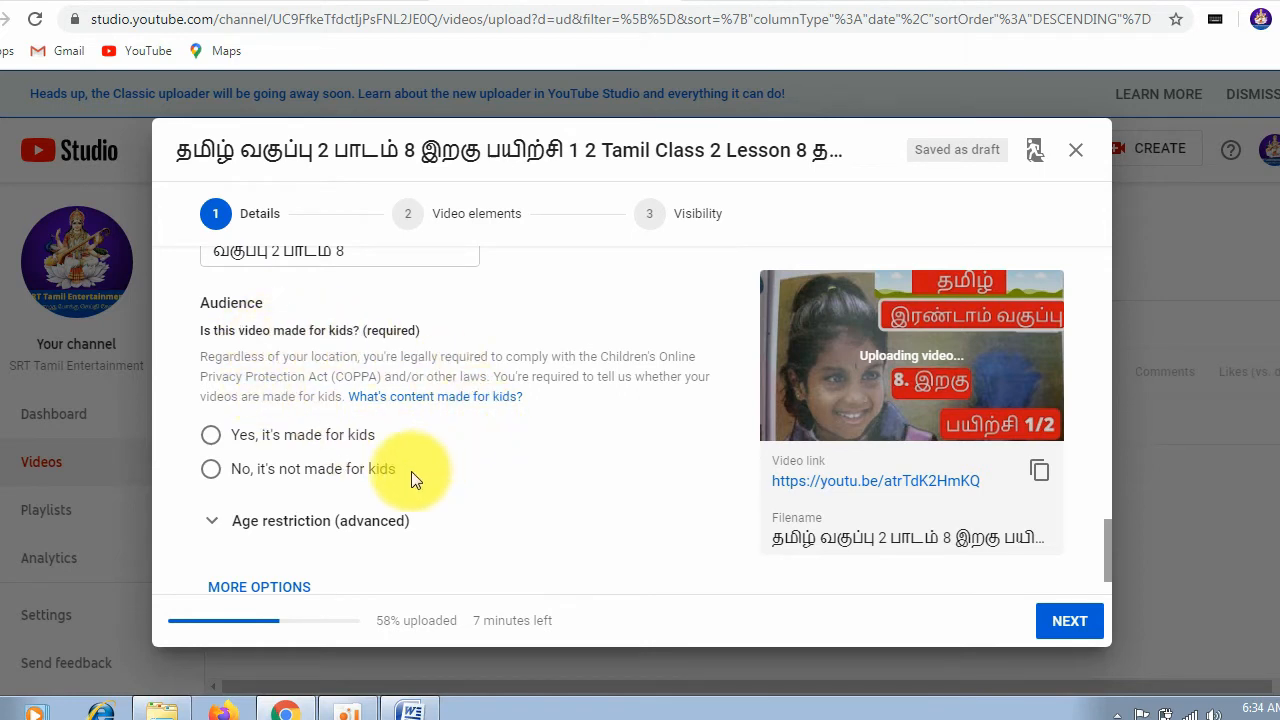
left_click(212, 472)
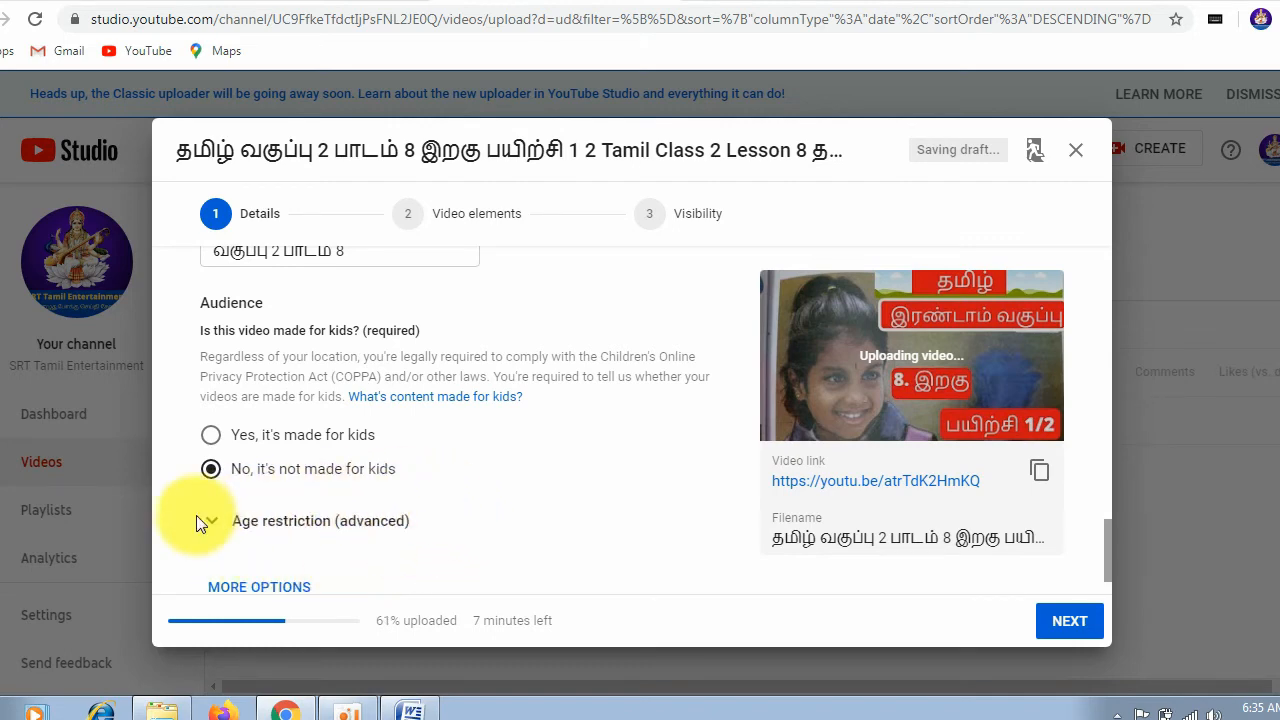
Step: Expand the additional video options and activate the Tags field for entry
scroll(300, 543, "down", 1)
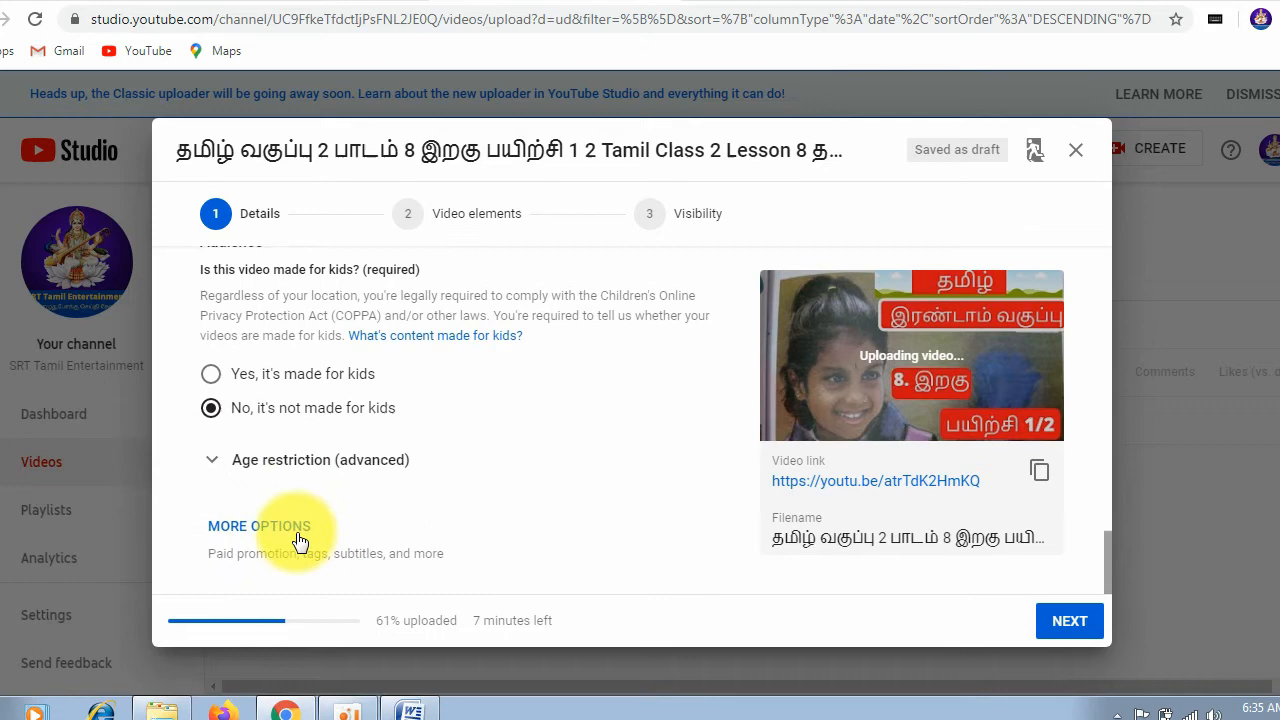
left_click(289, 537)
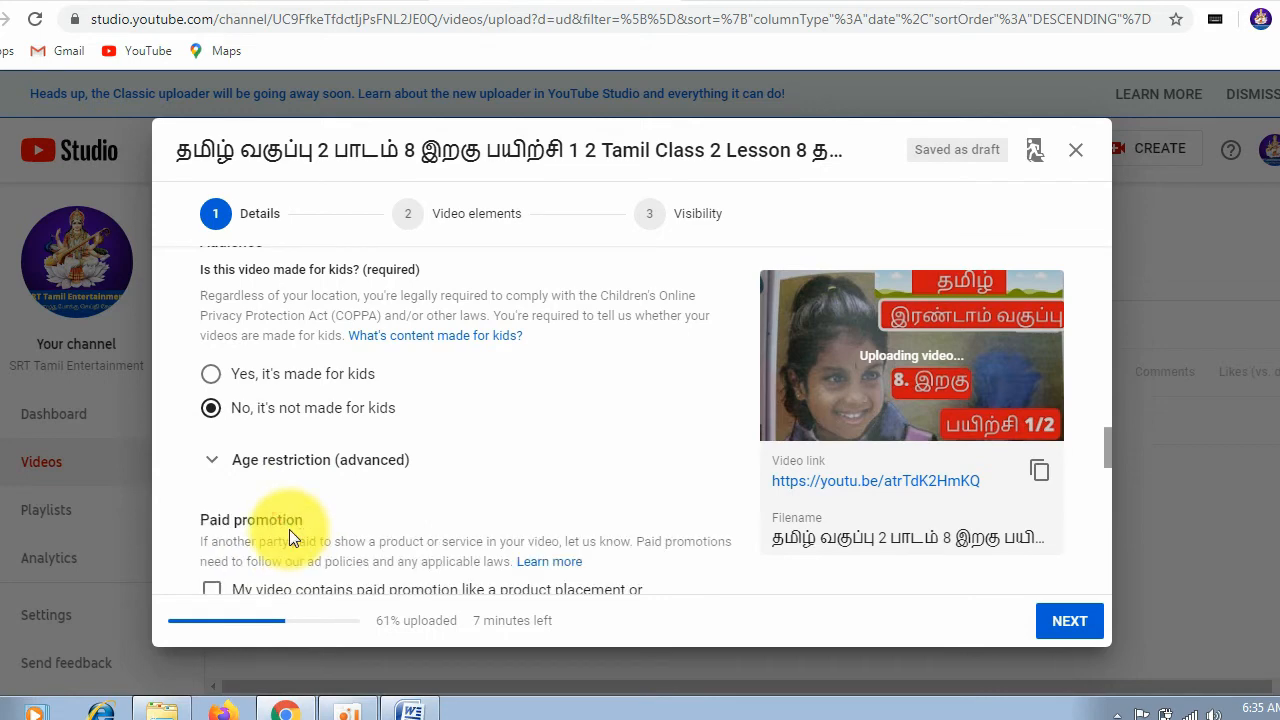
scroll(354, 489, "down", 3)
left_click(355, 490)
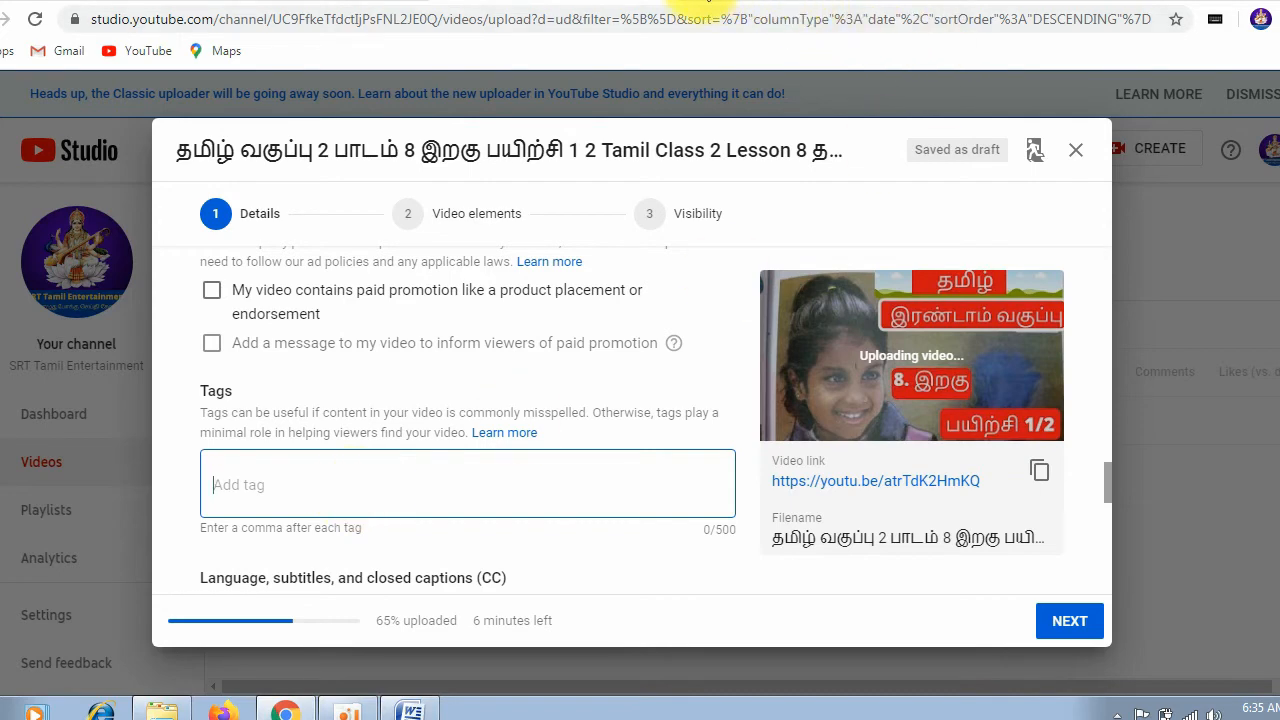
Step: Switch to the YouTube home page, search for "current affairs in tamil" and look through the resulting videos
left_click(695, 6)
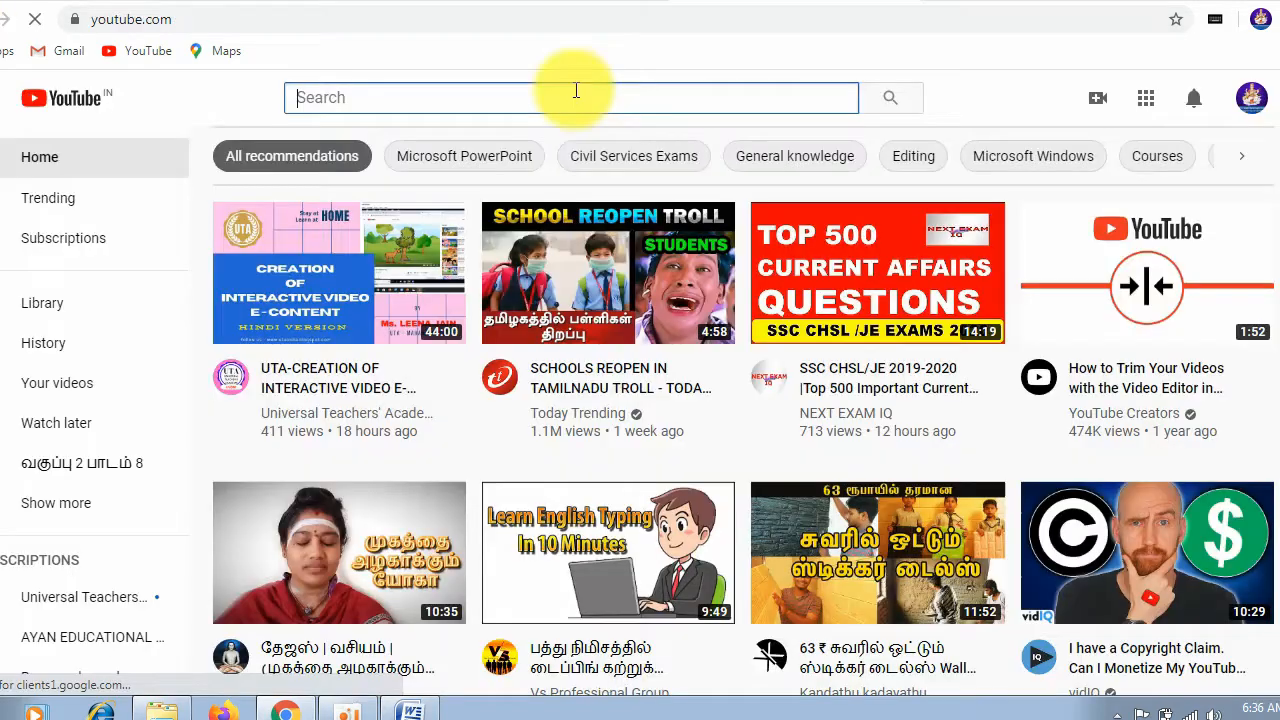
type("current affairs in t")
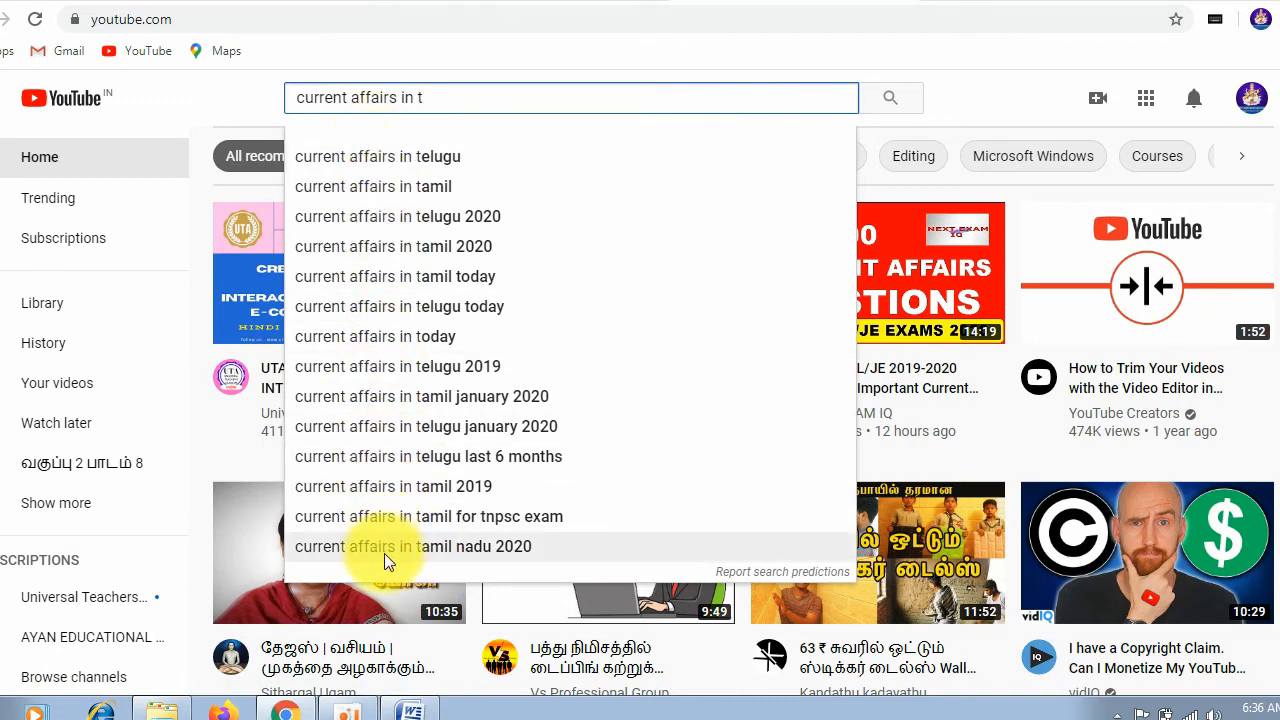
left_click(430, 188)
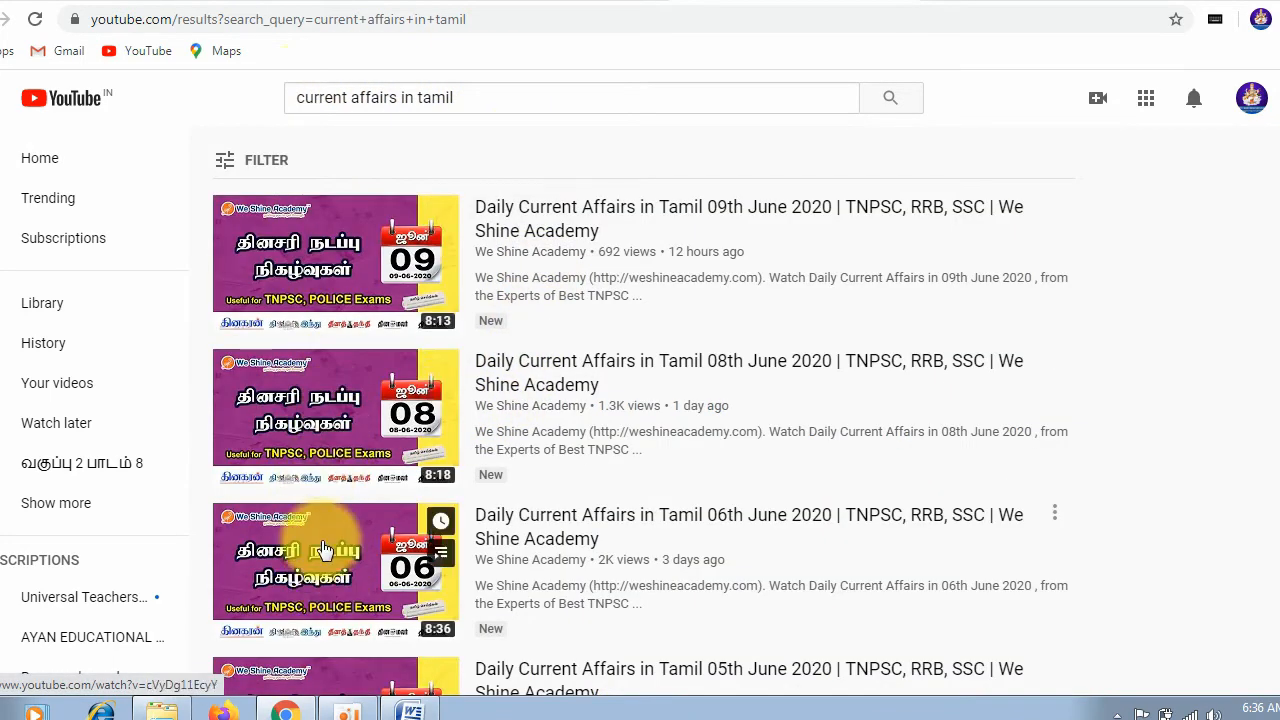
scroll(338, 545, "down", 1)
scroll(338, 545, "down", 2)
scroll(339, 550, "down", 1)
mouse_move(338, 548)
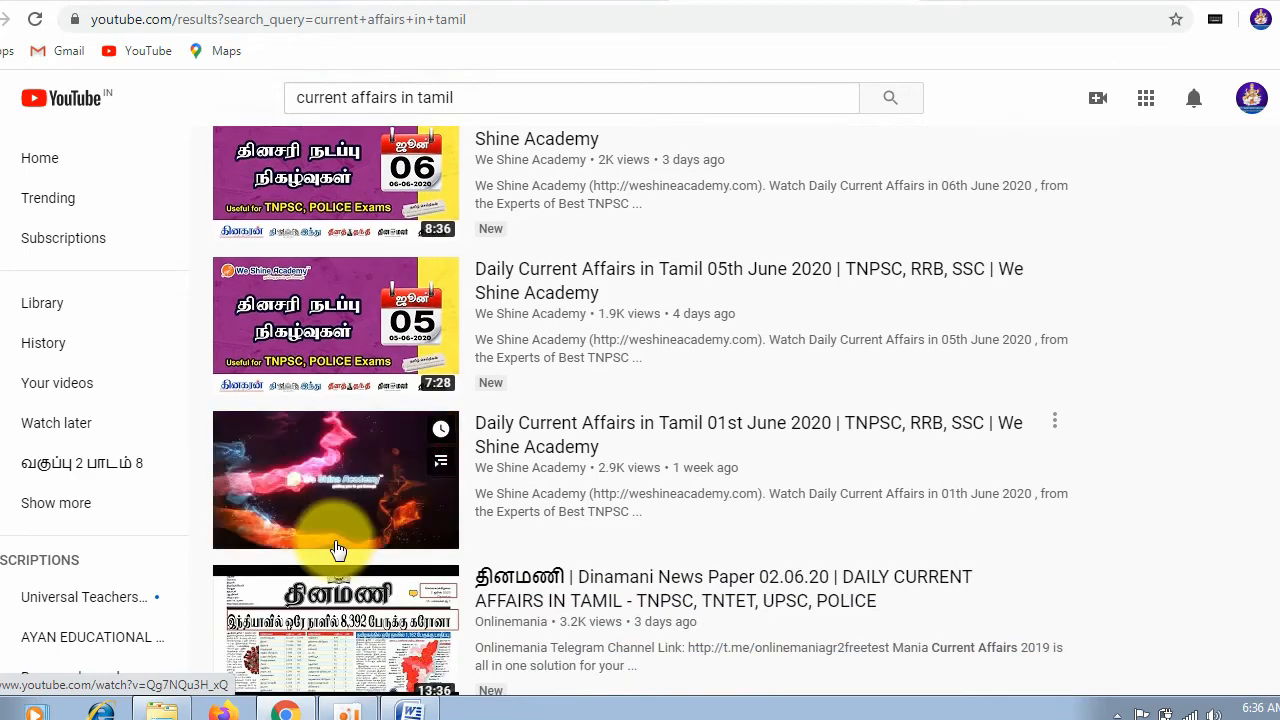
scroll(335, 548, "up", 4)
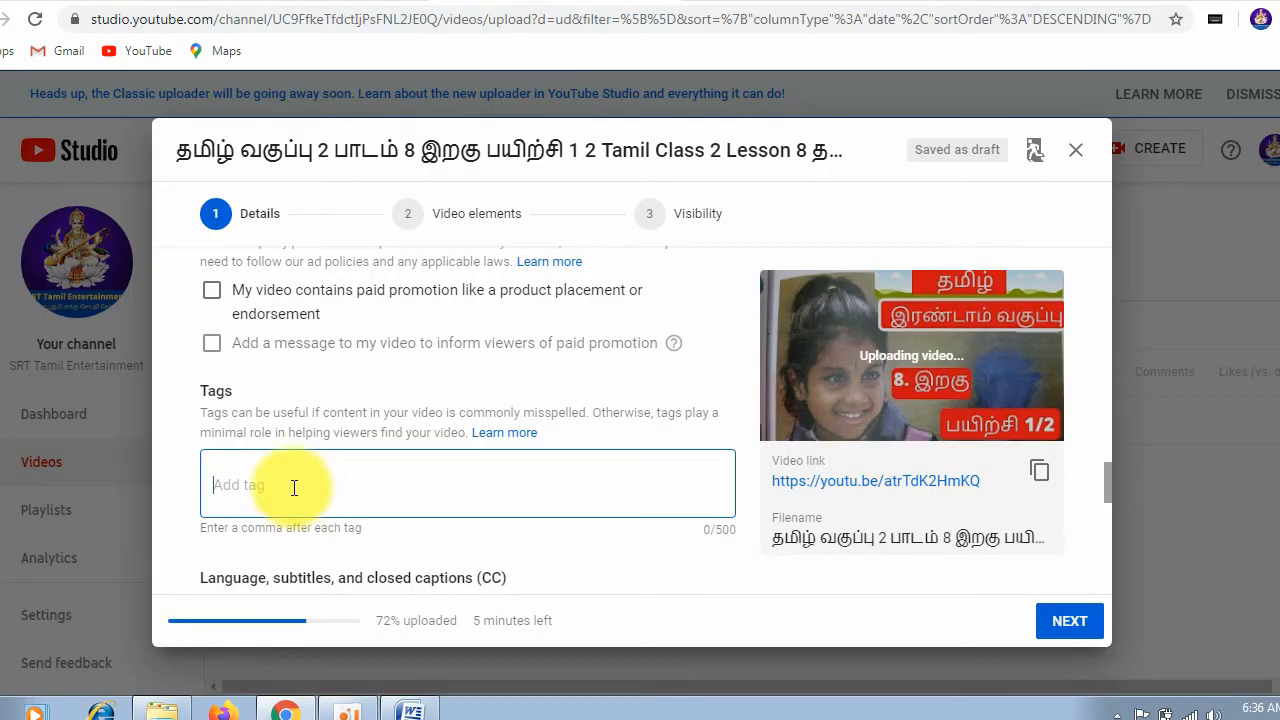
Step: Return to the YouTube Studio upload form and paste the copied tag list, starting with "தமிழ்", "2020" and "2 nd std Tamil", into Tags
right_click(294, 487)
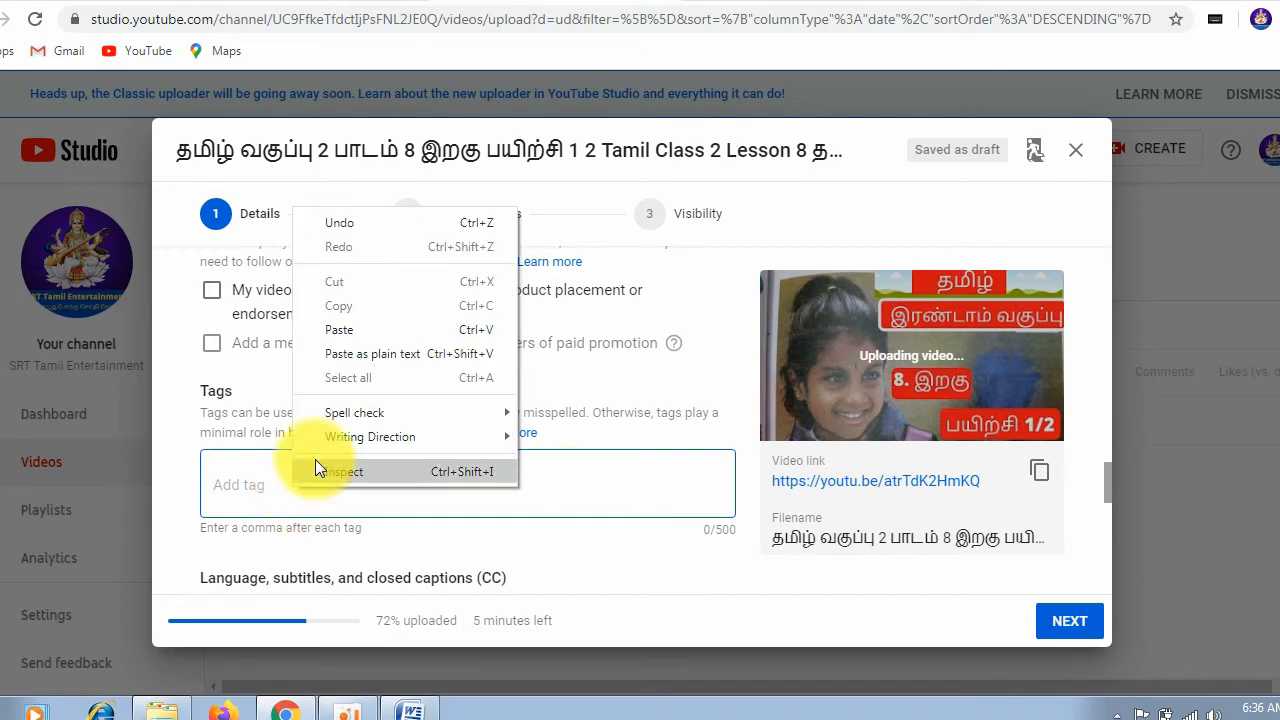
left_click(405, 329)
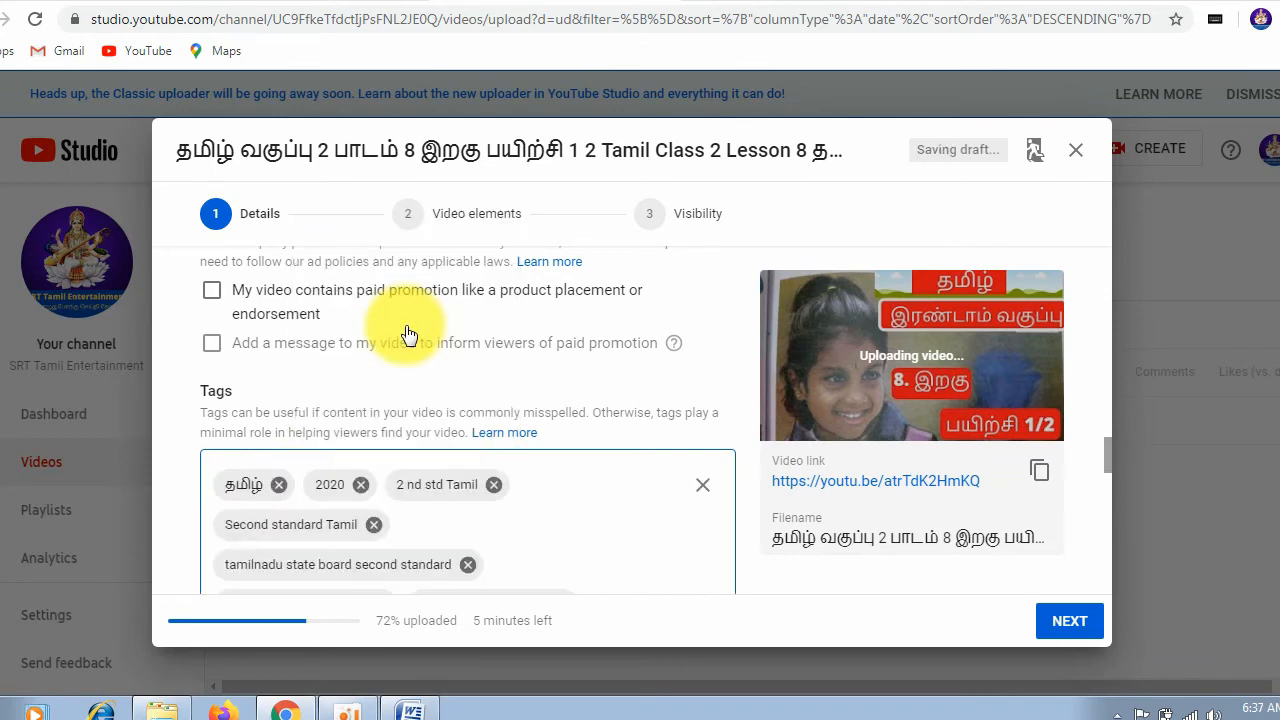
scroll(766, 581, "down", 1)
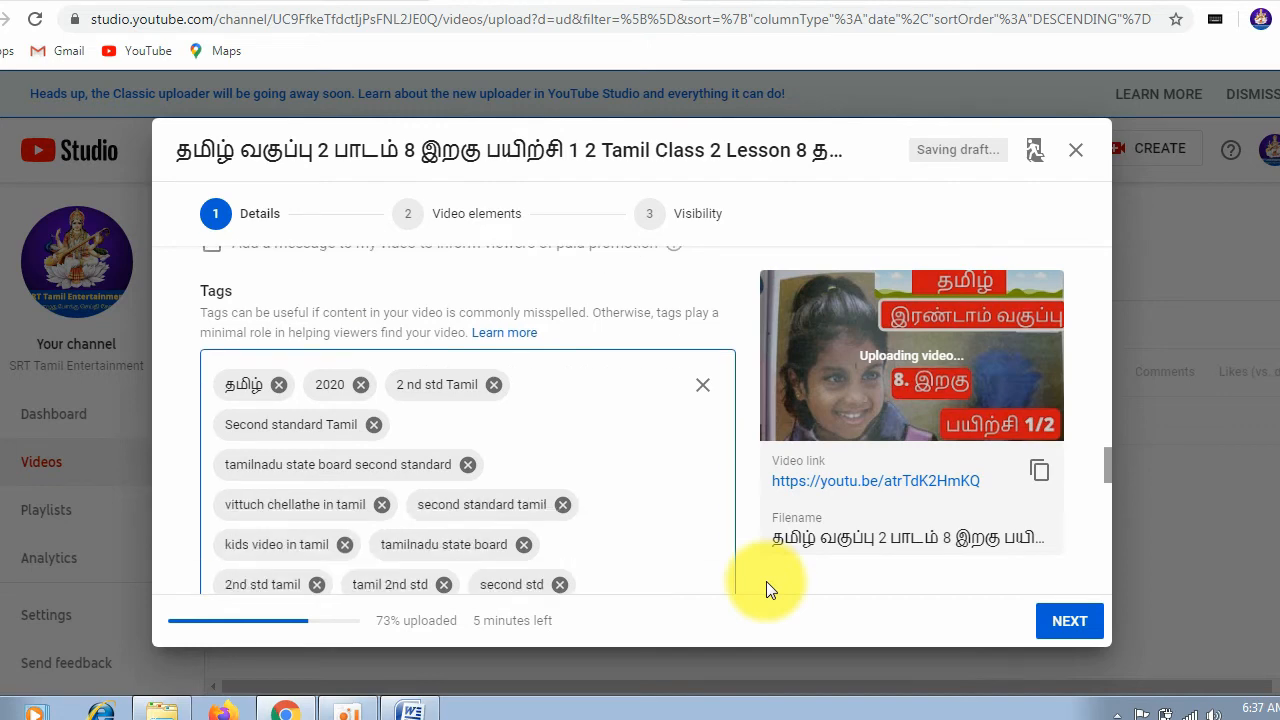
scroll(766, 581, "down", 1)
scroll(557, 466, "down", 2)
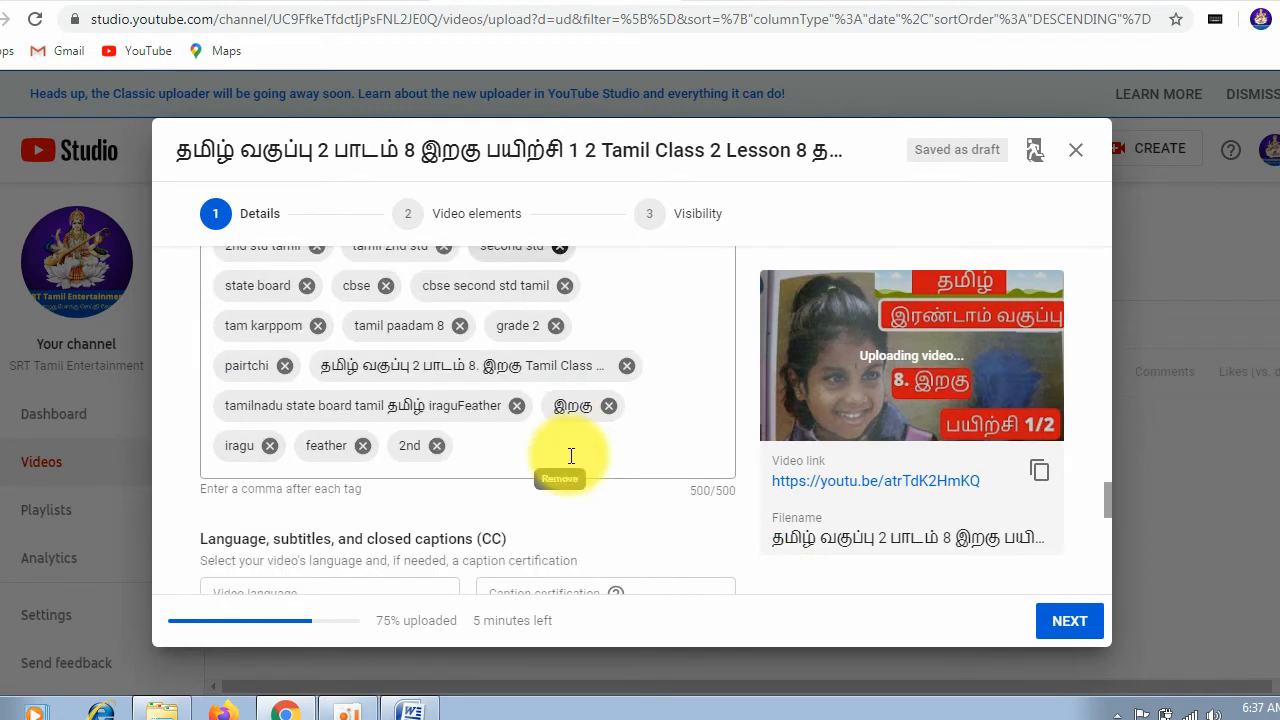
Step: Review the video's title, description and playlist entries in the upload details
scroll(670, 493, "up", 15)
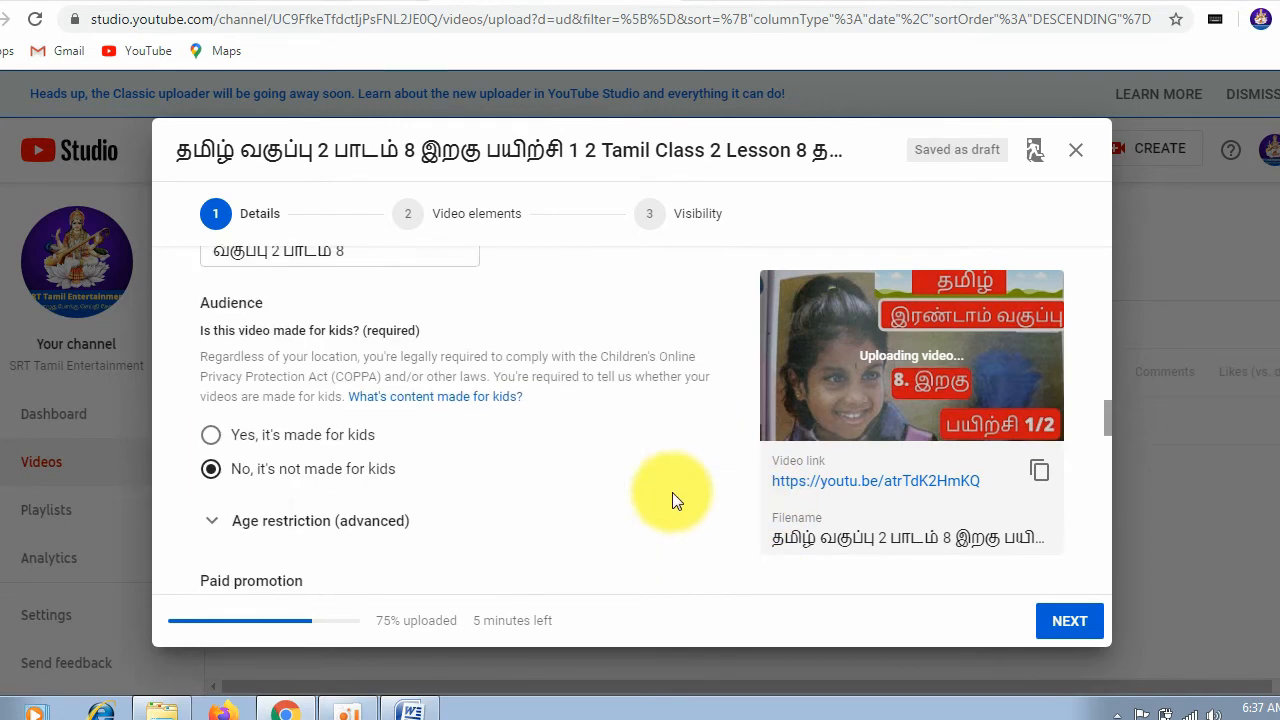
left_click(506, 366)
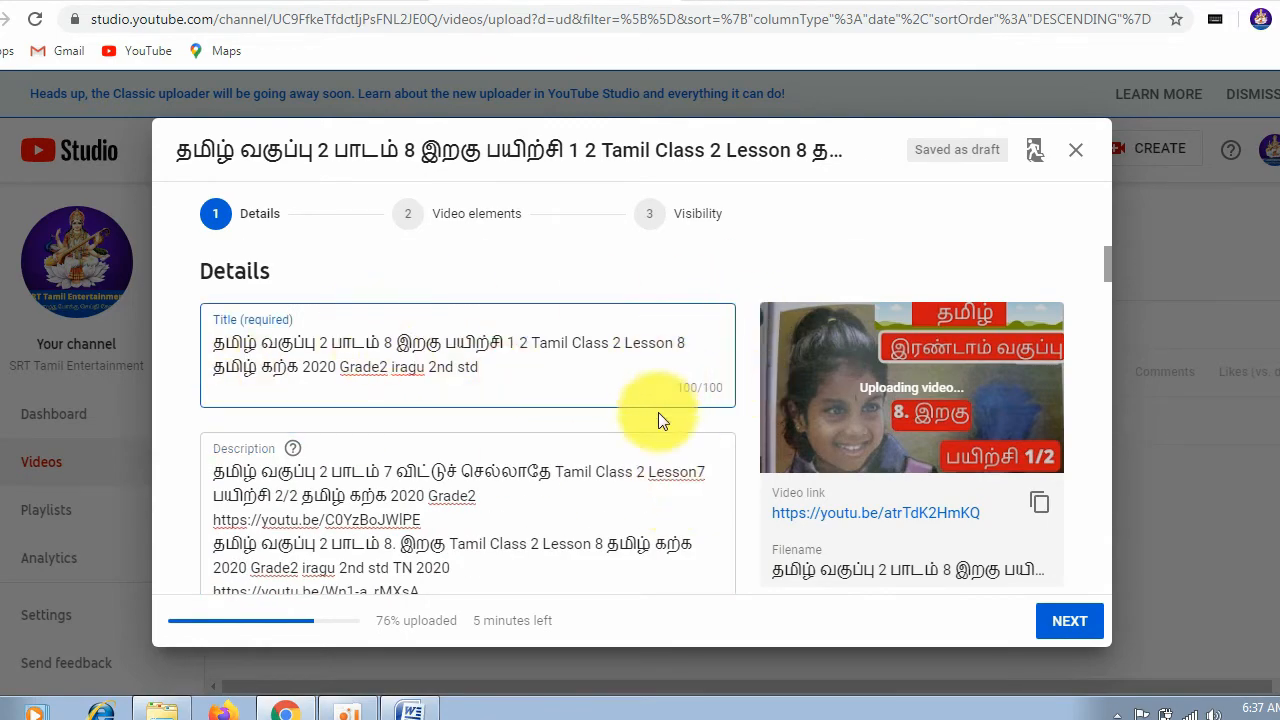
scroll(466, 500, "down", 8)
scroll(469, 488, "down", 3)
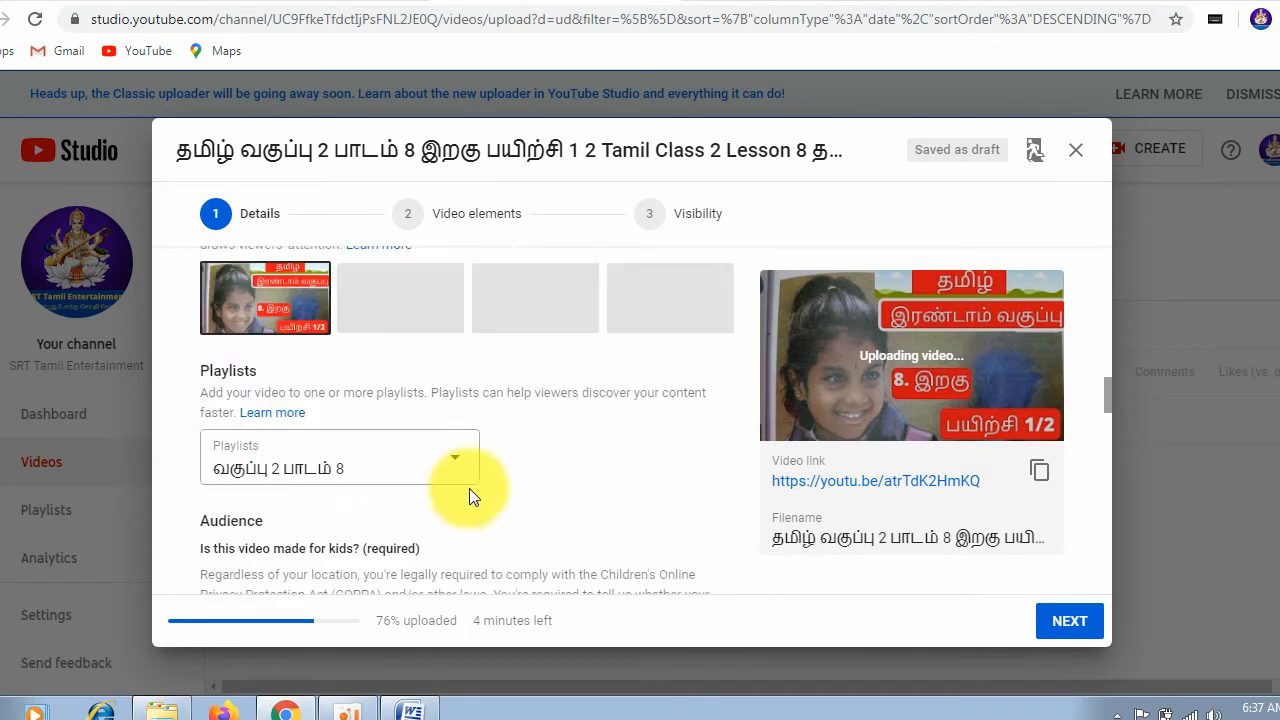
scroll(470, 484, "up", 5)
left_click(530, 458)
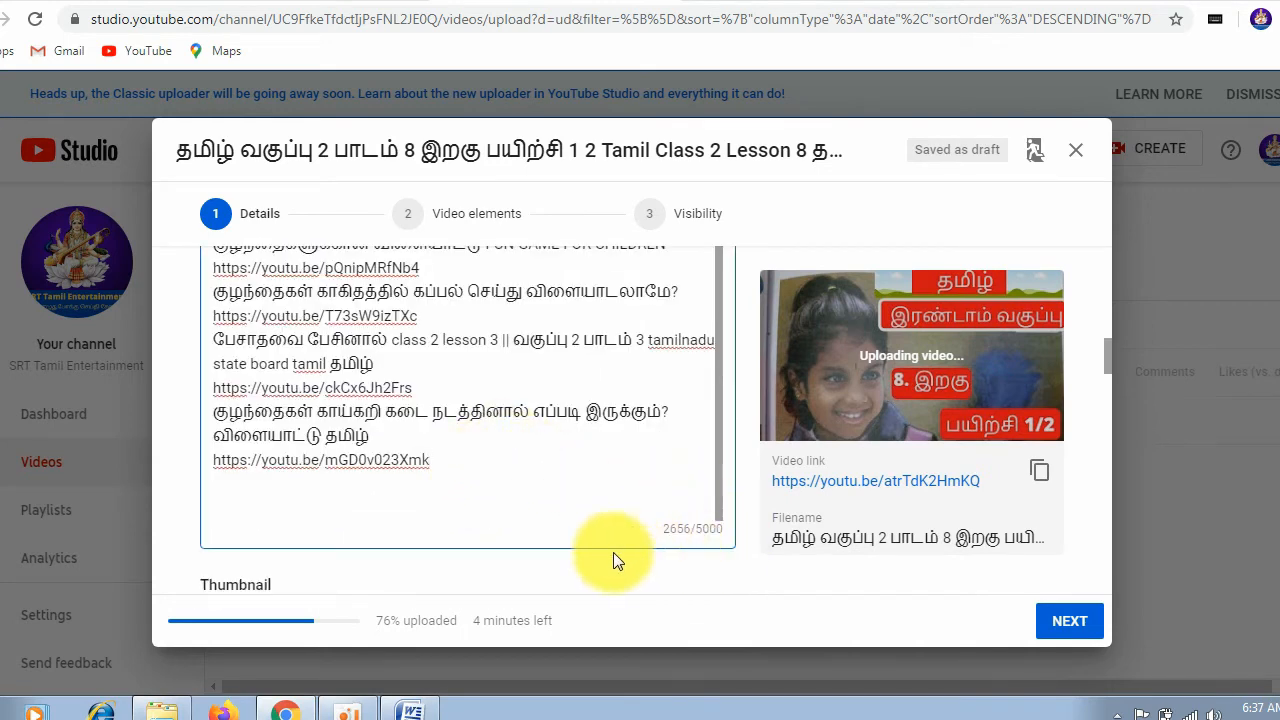
scroll(465, 368, "up", 5)
scroll(469, 372, "up", 10)
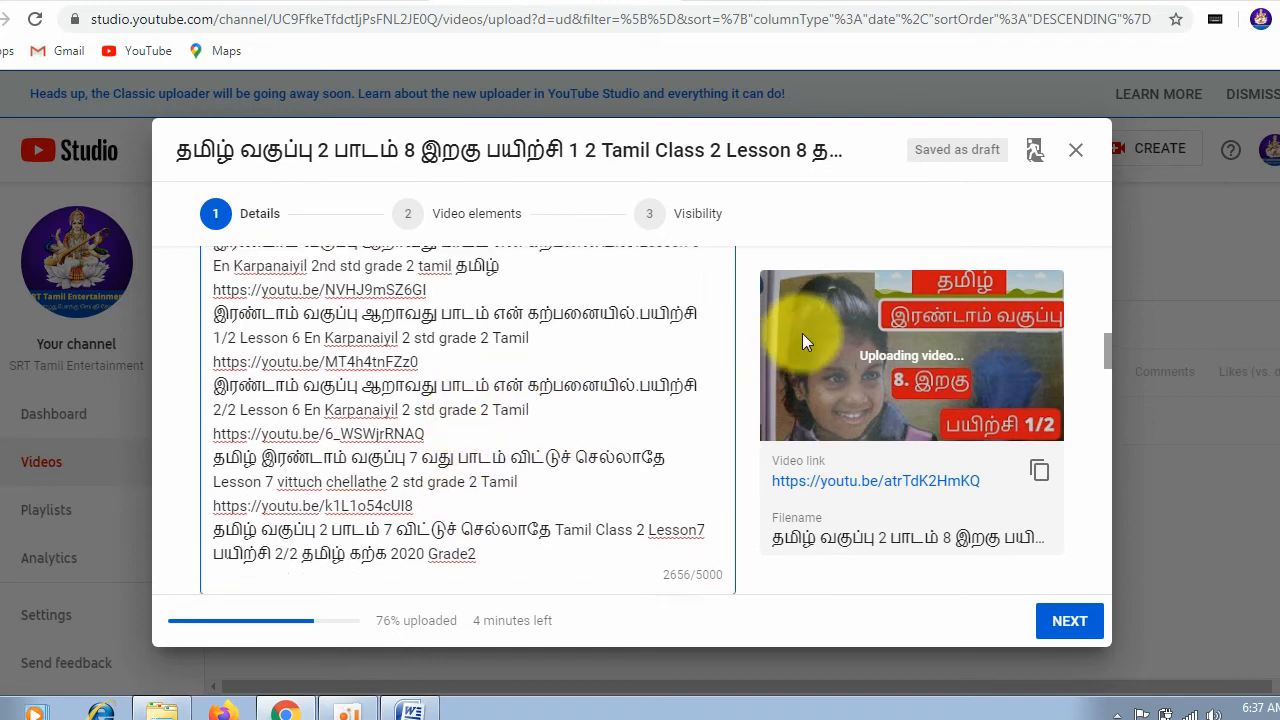
Step: Try adding "fff" to the end of the video title and remove it again
left_click(555, 362)
type("fff")
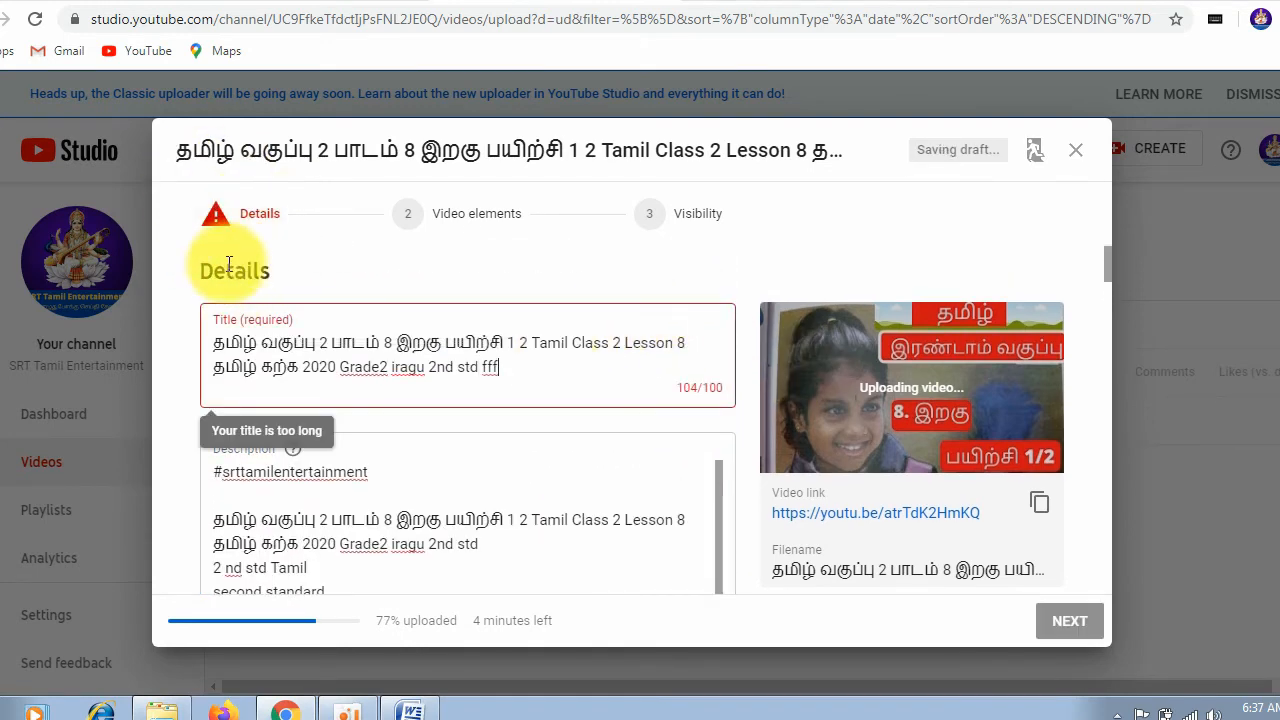
key("BackSpace")
key("BackSpace")
key("BackSpace")
key("BackSpace")
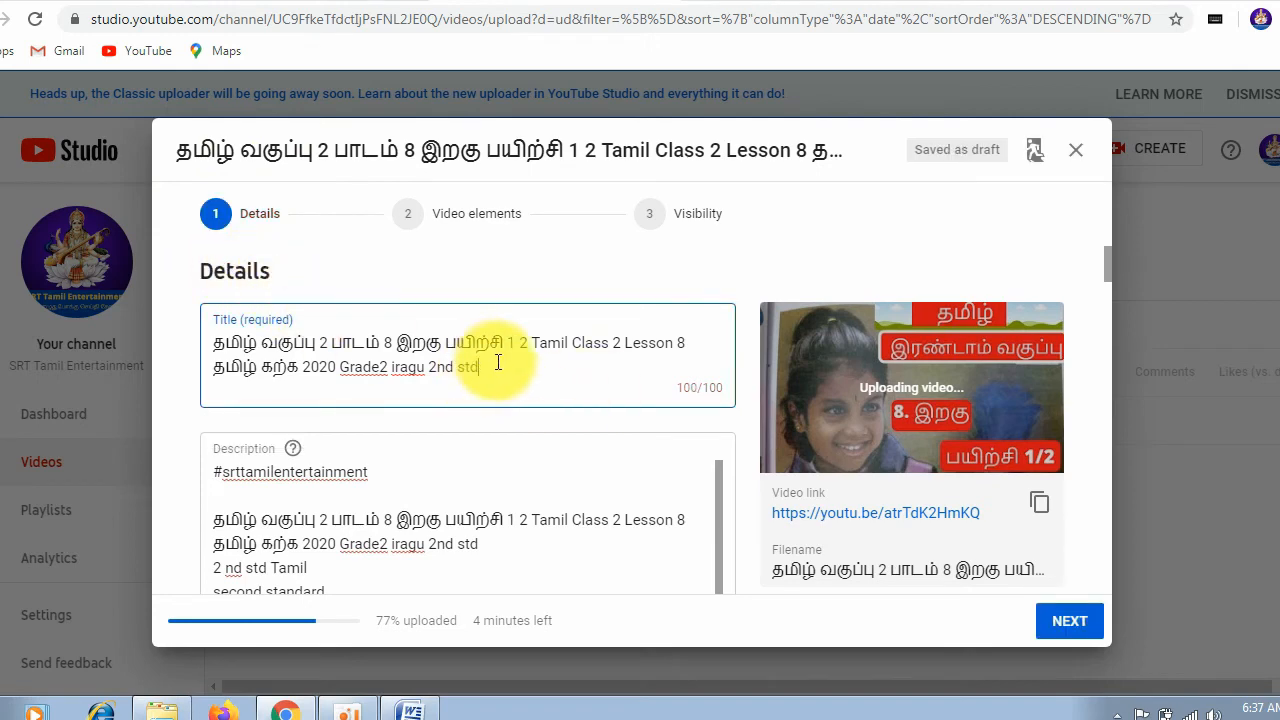
Step: Look through the video language and caption certification choices, keeping Tamil and None
scroll(498, 362, "down", 15)
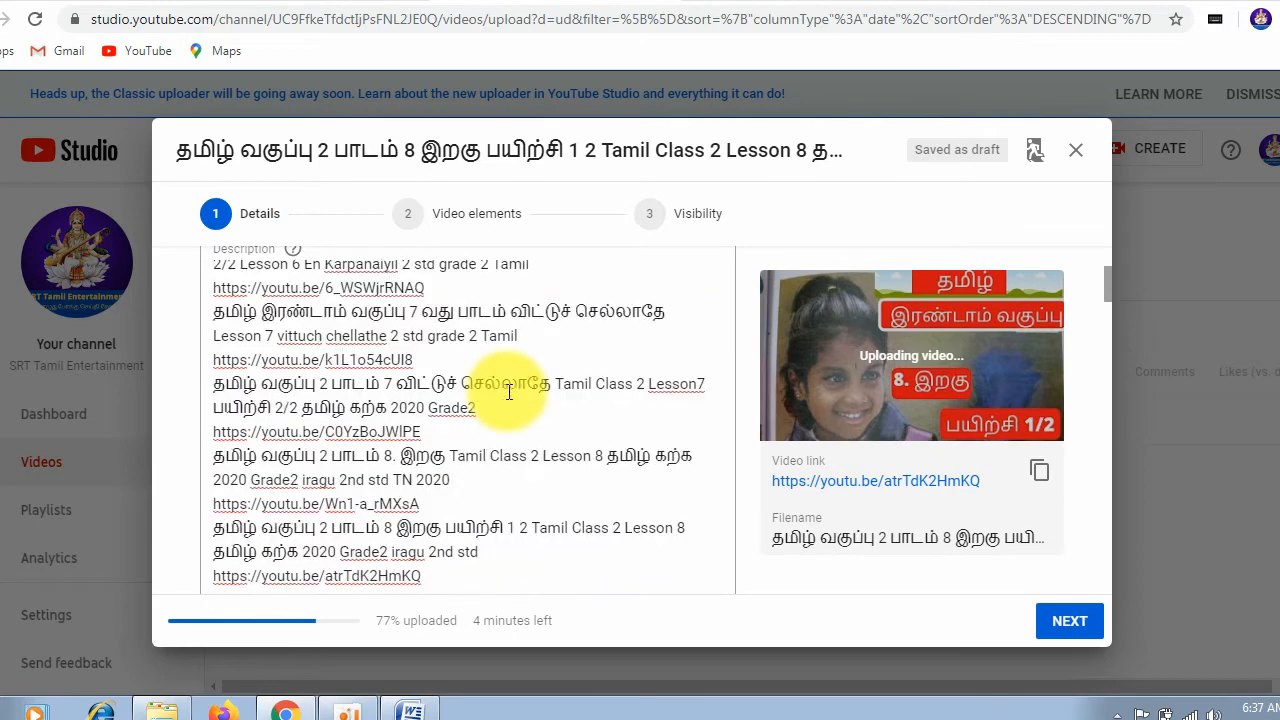
scroll(621, 433, "down", 10)
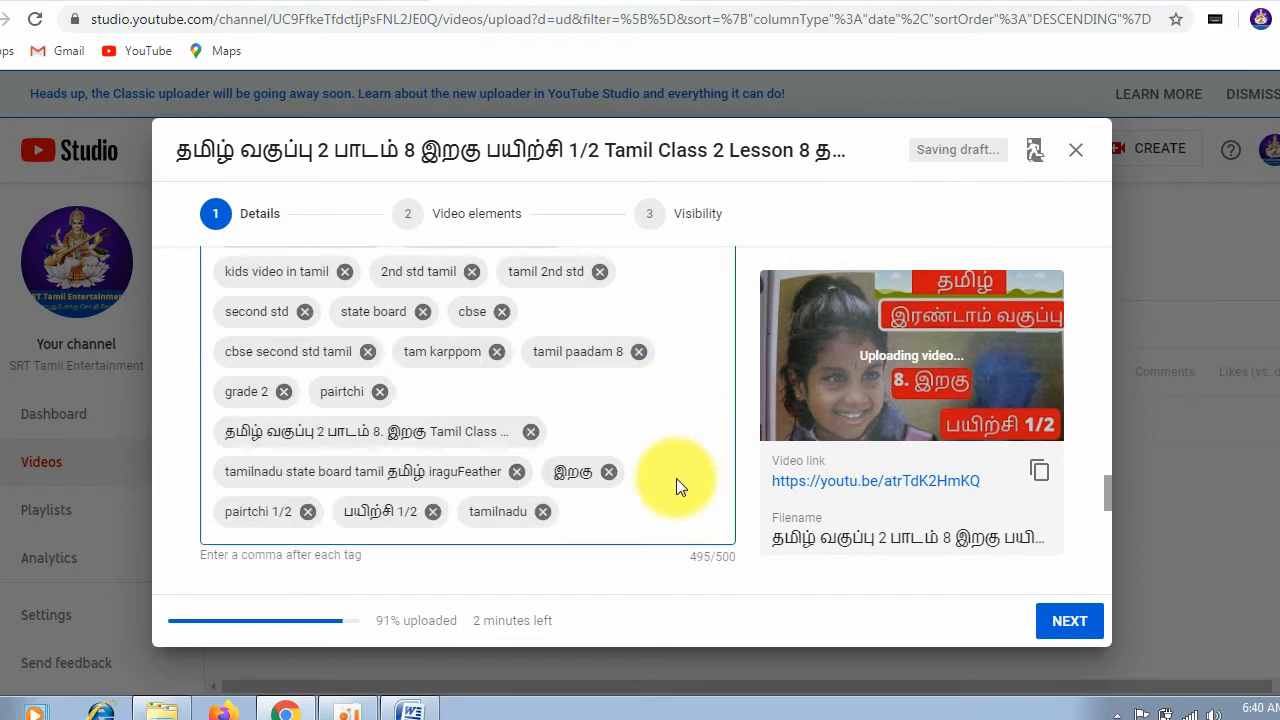
scroll(676, 478, "up", 4)
scroll(676, 480, "down", 8)
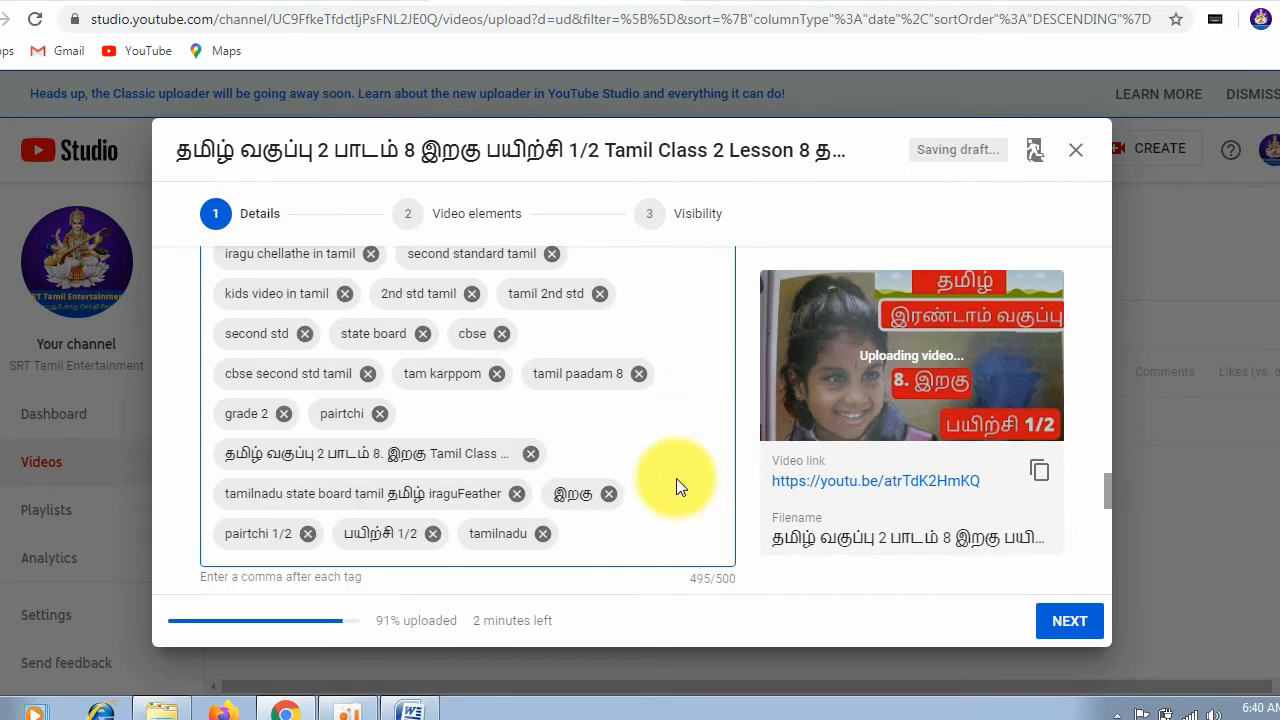
scroll(676, 484, "down", 1)
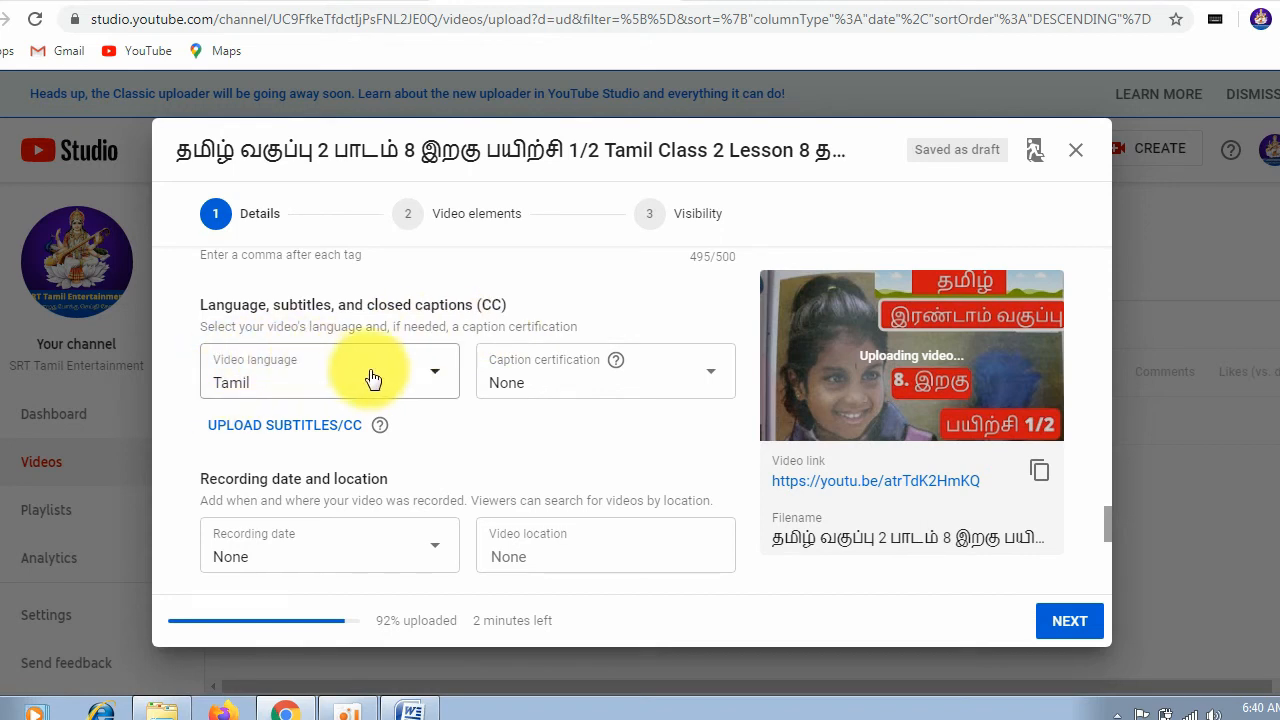
left_click(436, 377)
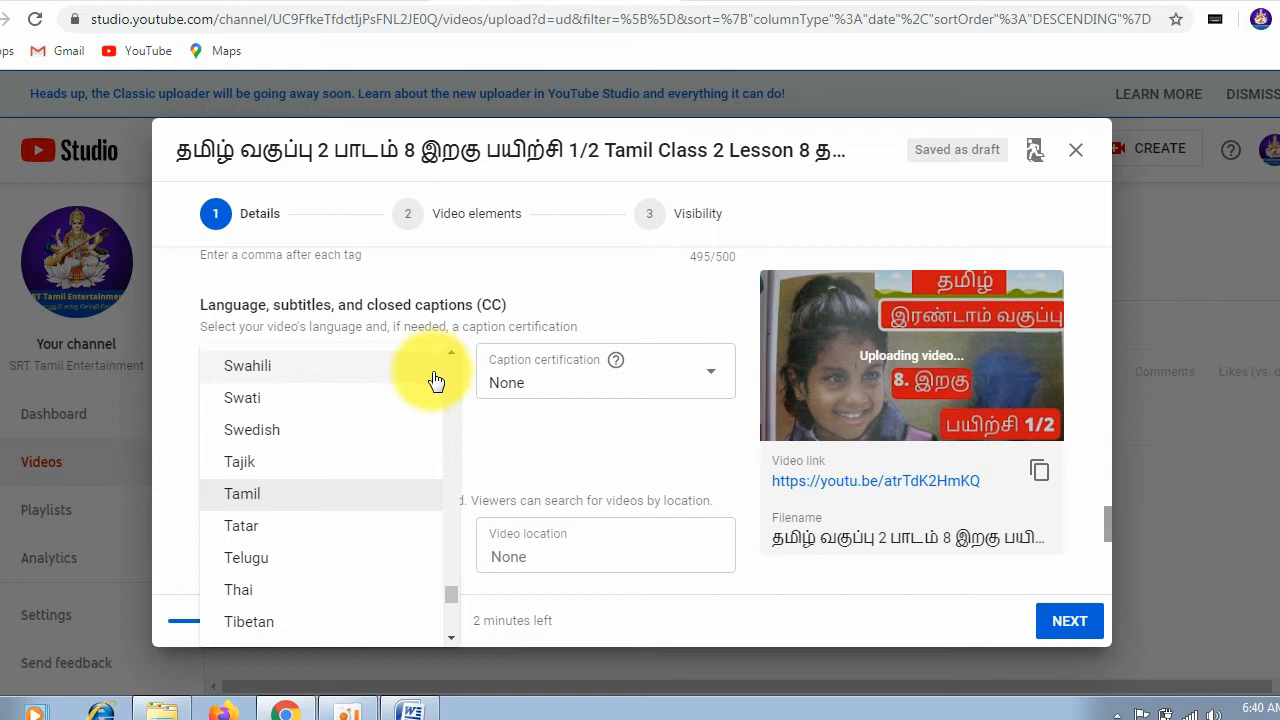
left_click(599, 443)
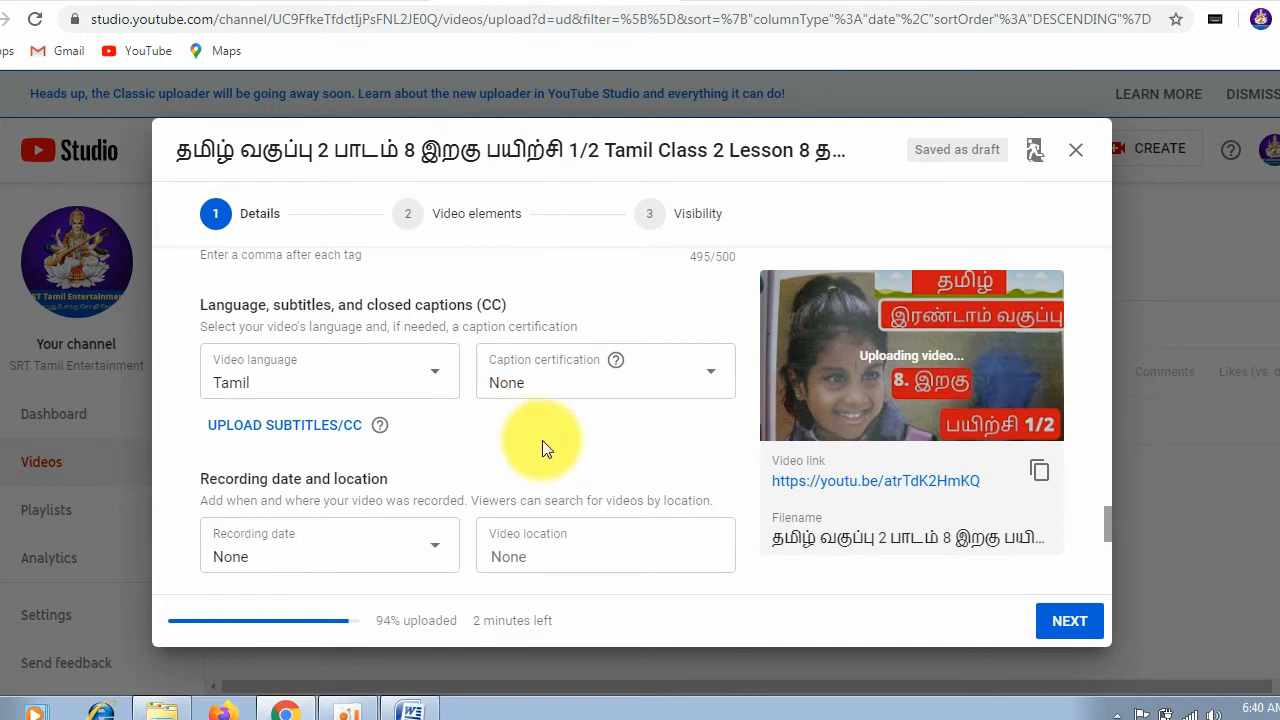
left_click(434, 383)
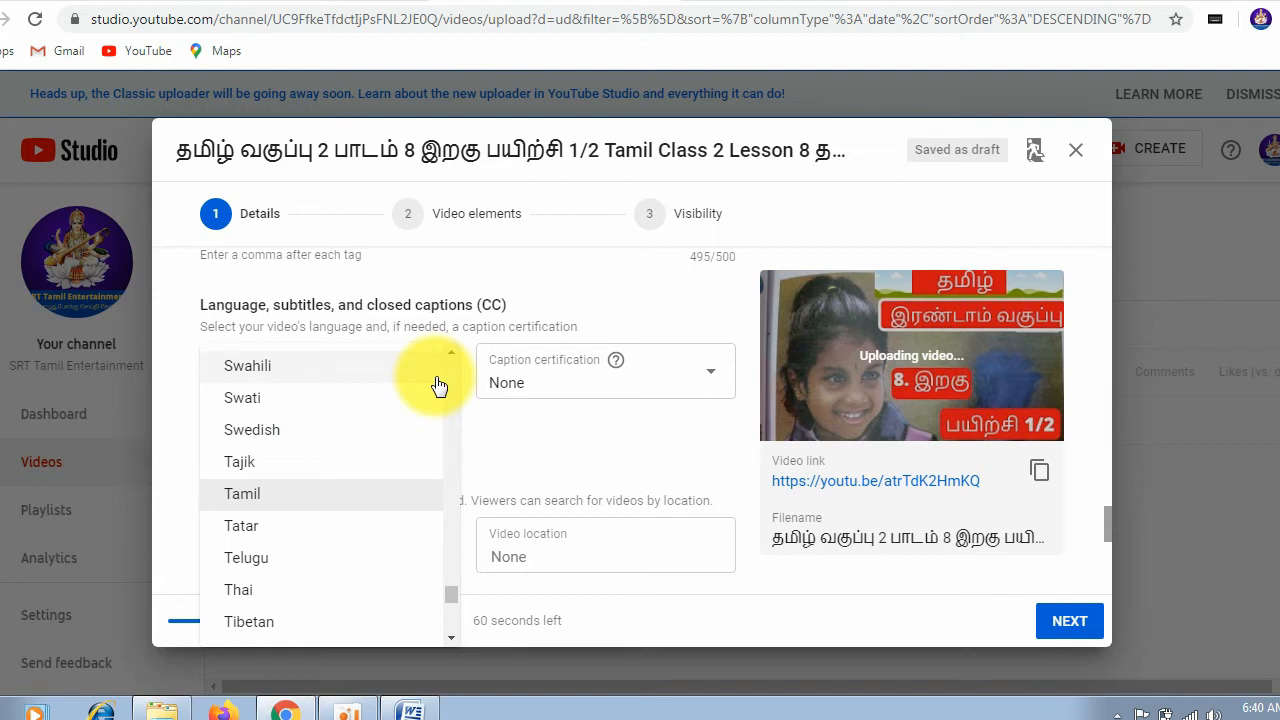
left_click(513, 437)
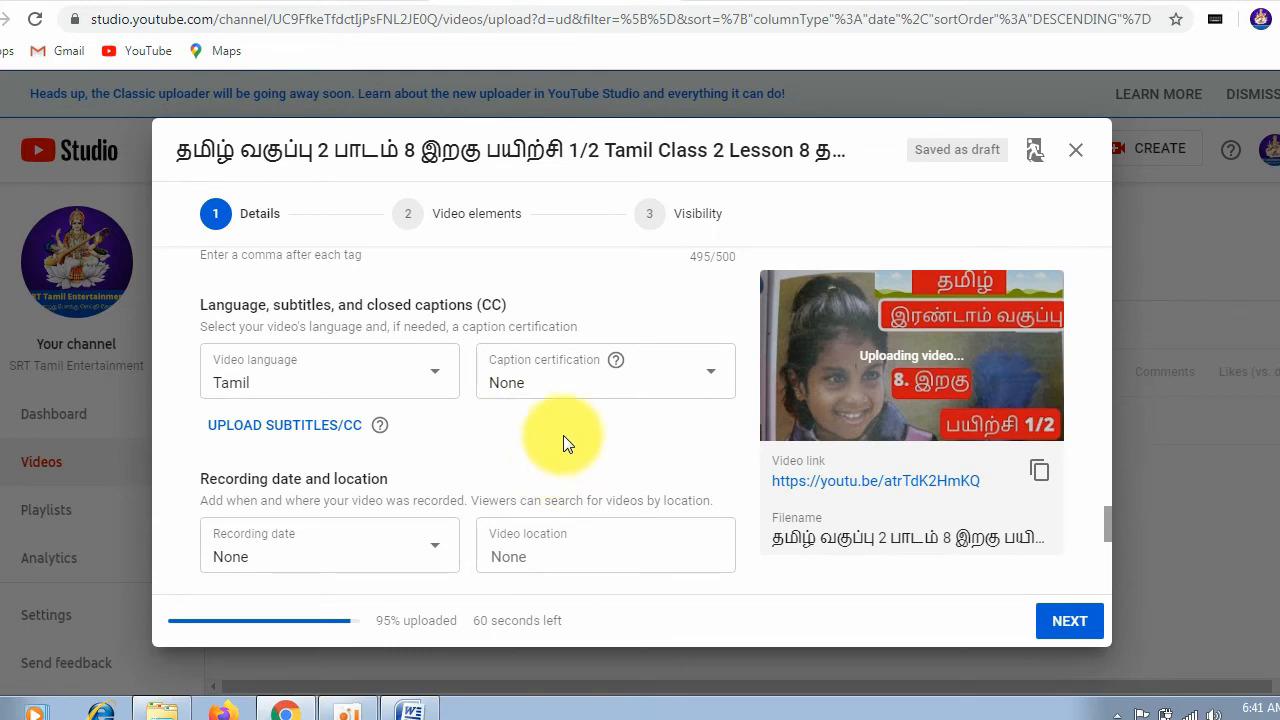
left_click(612, 392)
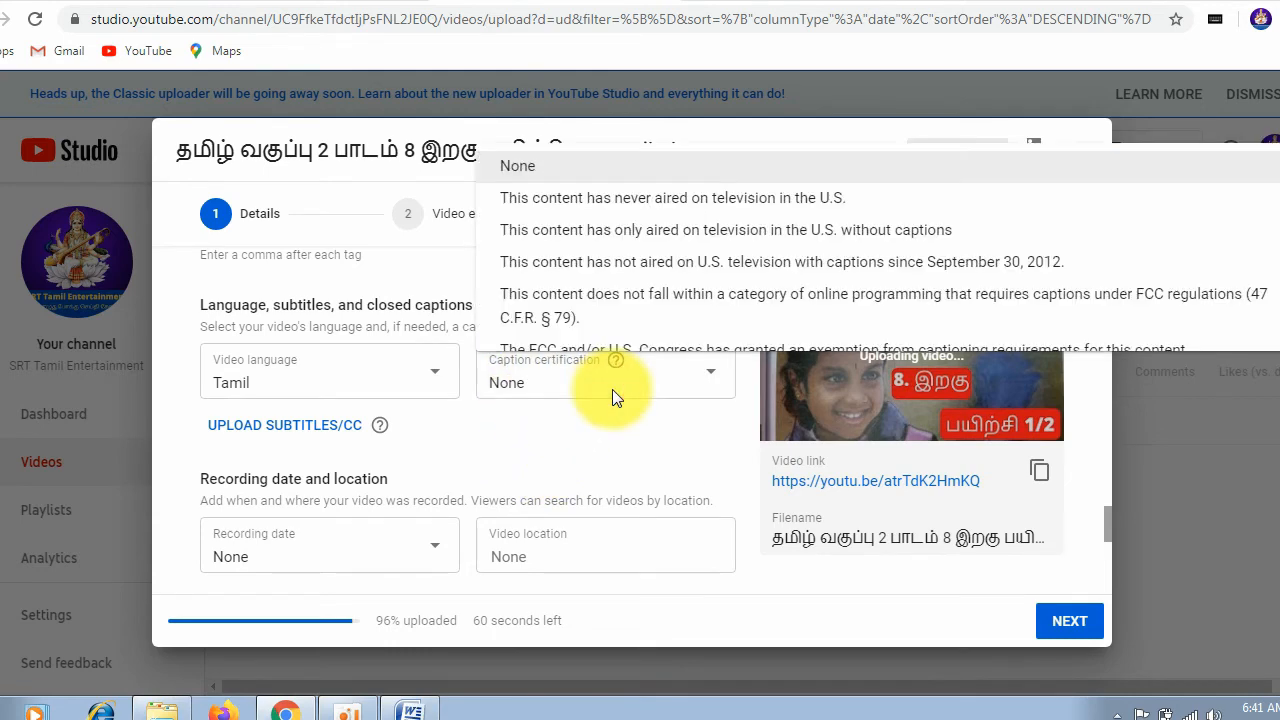
left_click(554, 440)
Step: Set the video's recording date to Jun 10, 2020
scroll(554, 440, "down", 1)
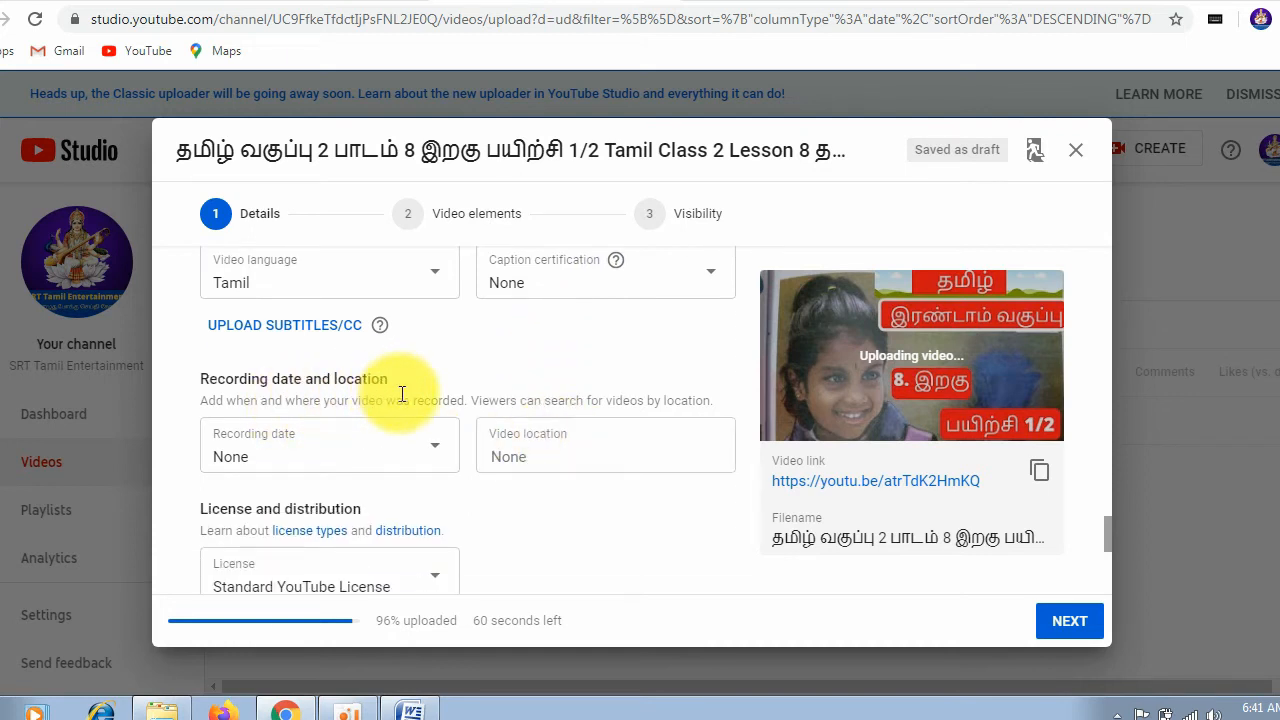
left_click(428, 452)
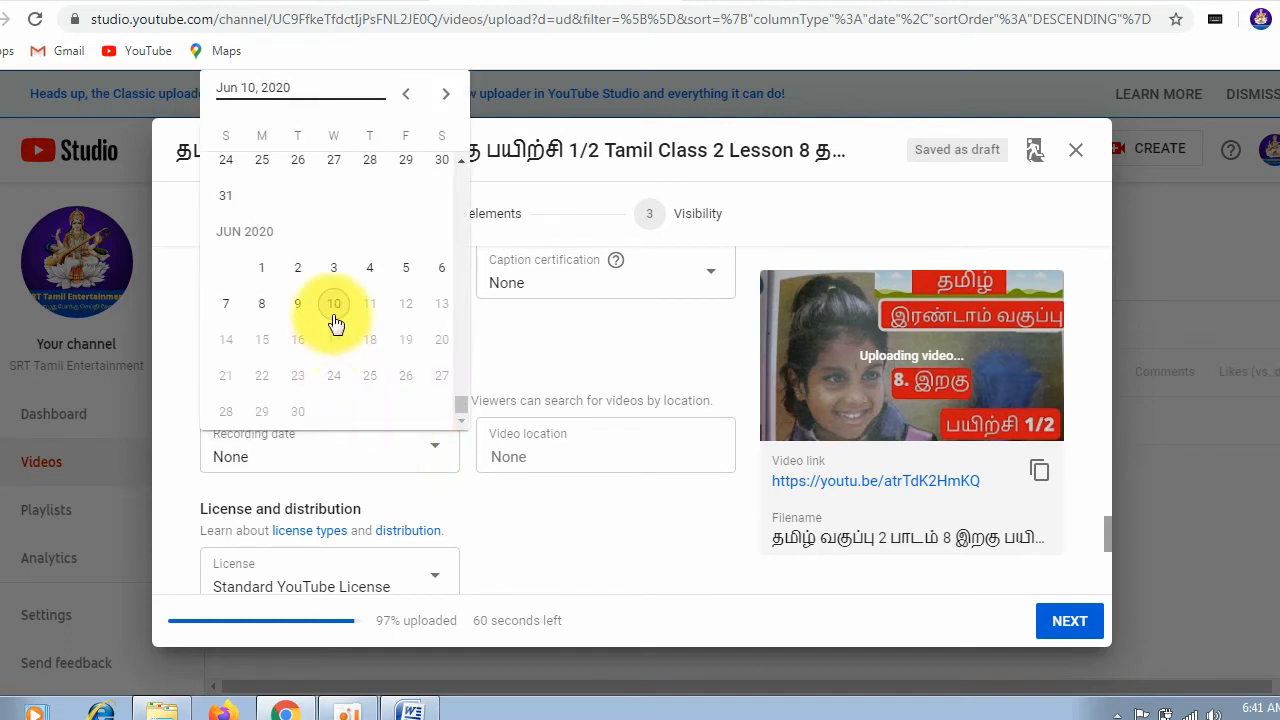
left_click(330, 305)
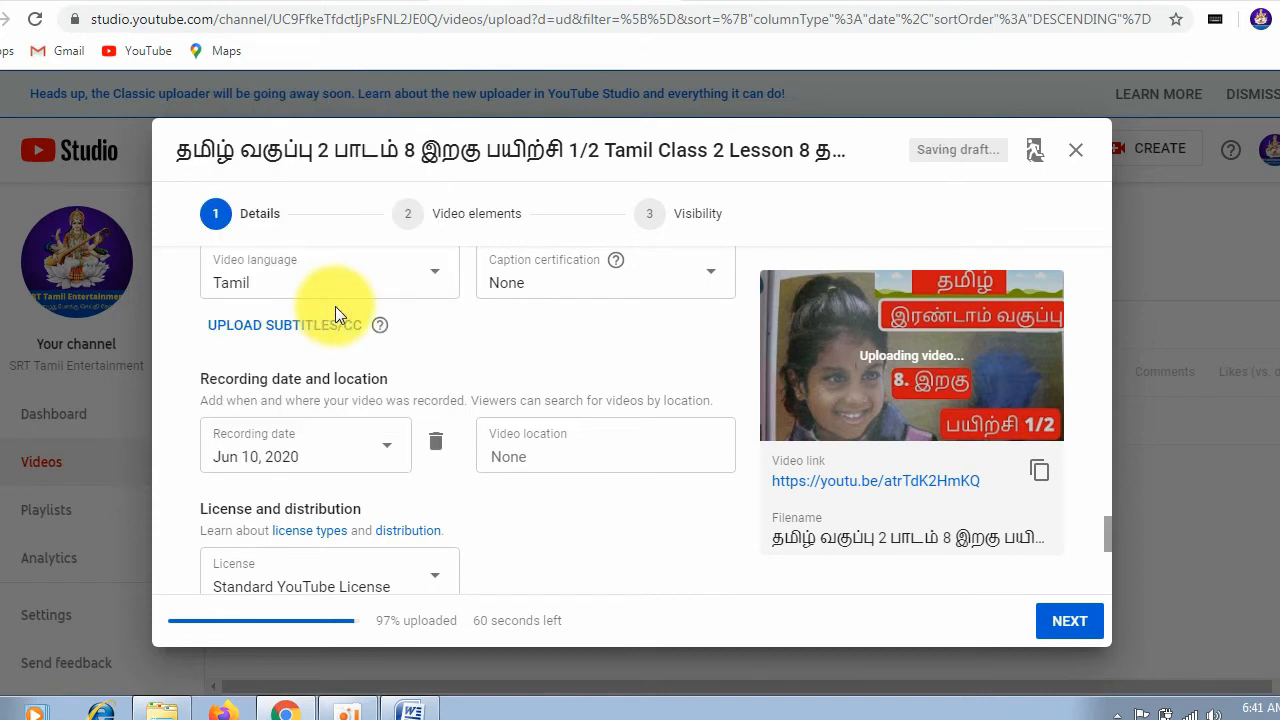
Step: Search for "tamil" as the video location and choose Tamil Nadu from the suggestions
left_click(580, 453)
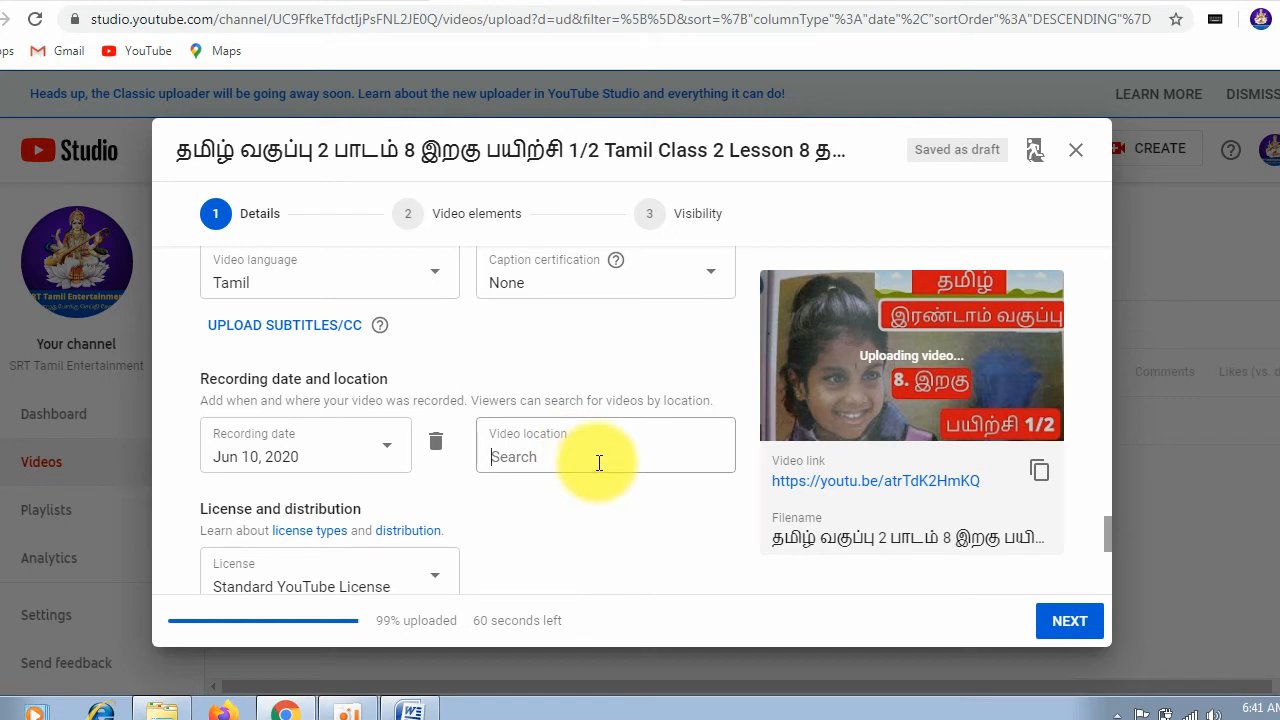
type("t")
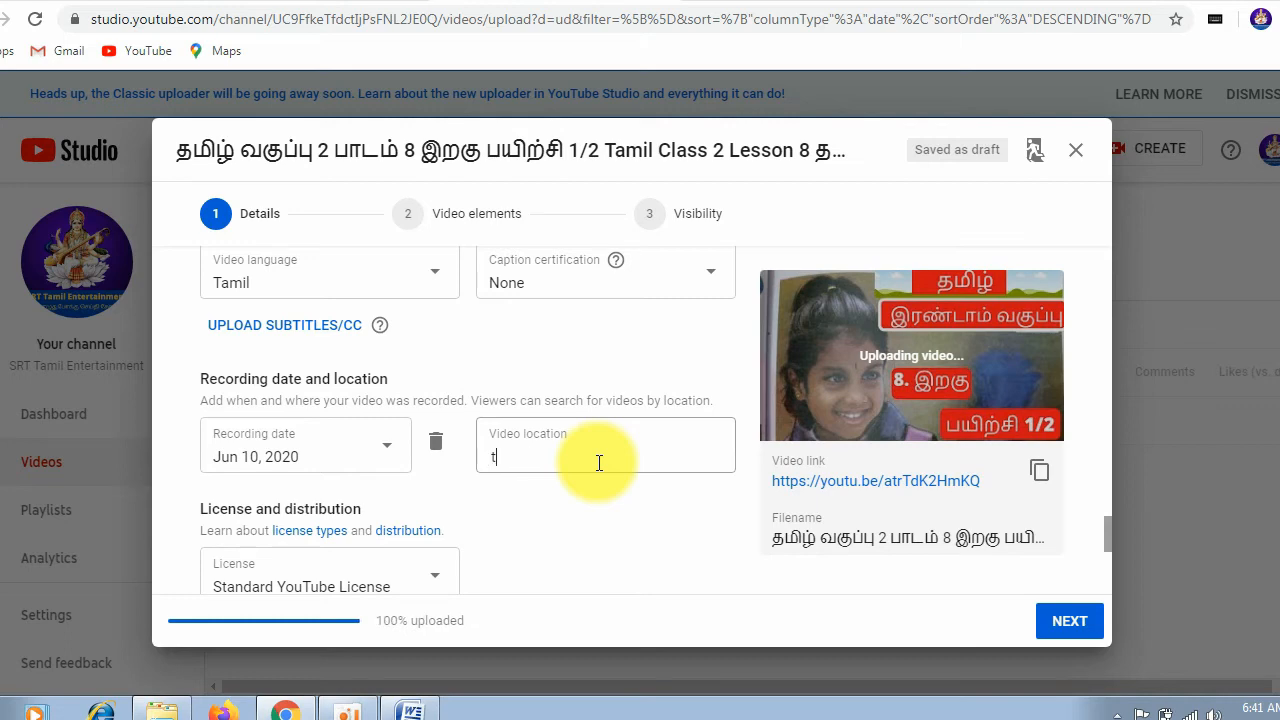
type("amil")
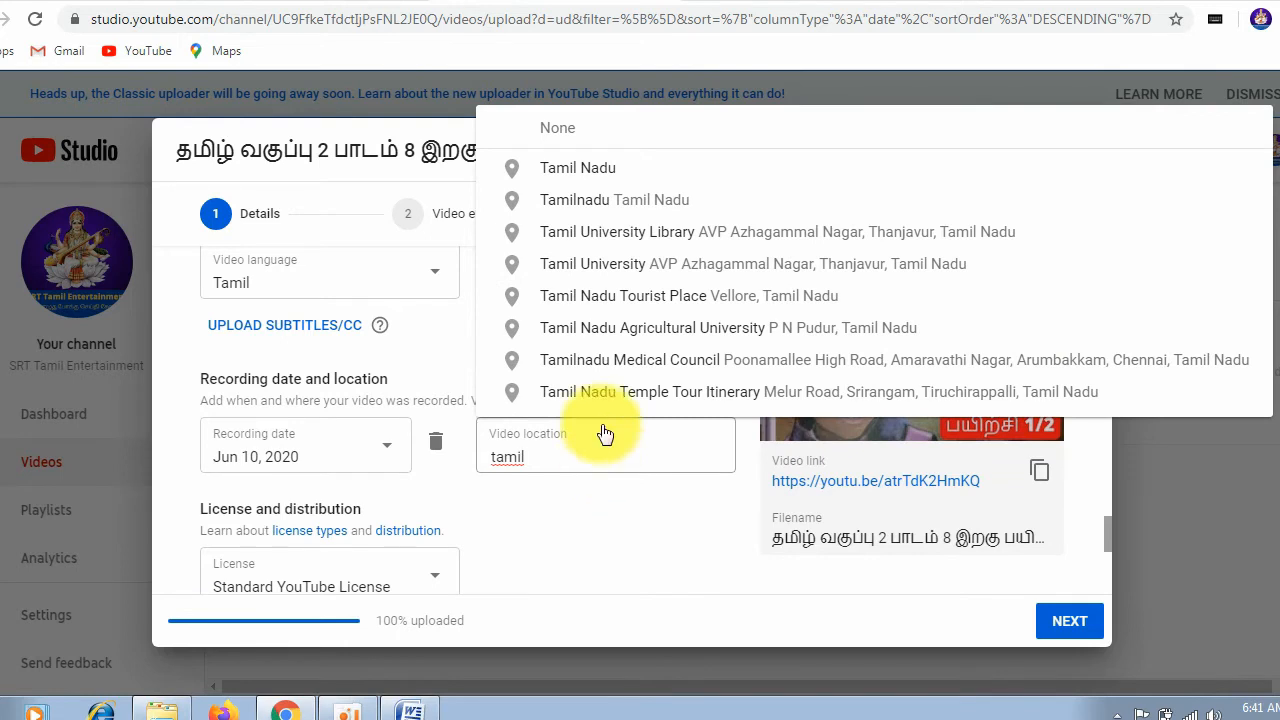
left_click(628, 170)
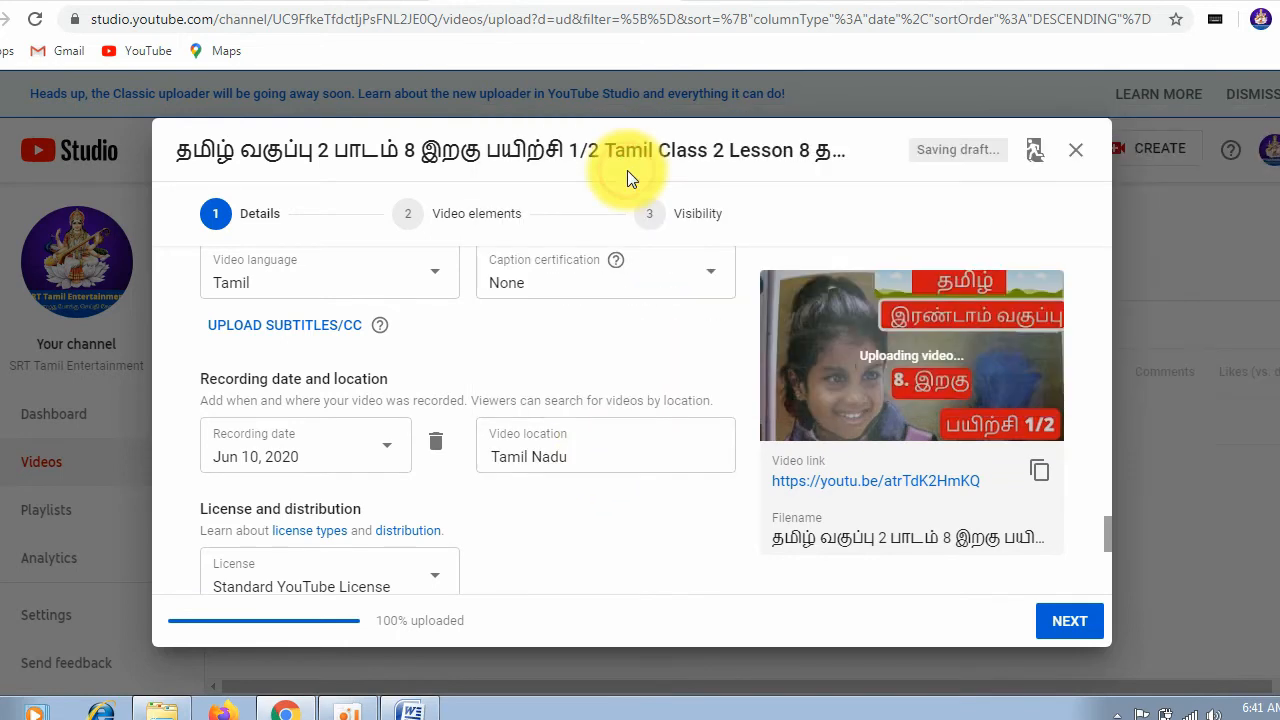
triple_click(618, 458)
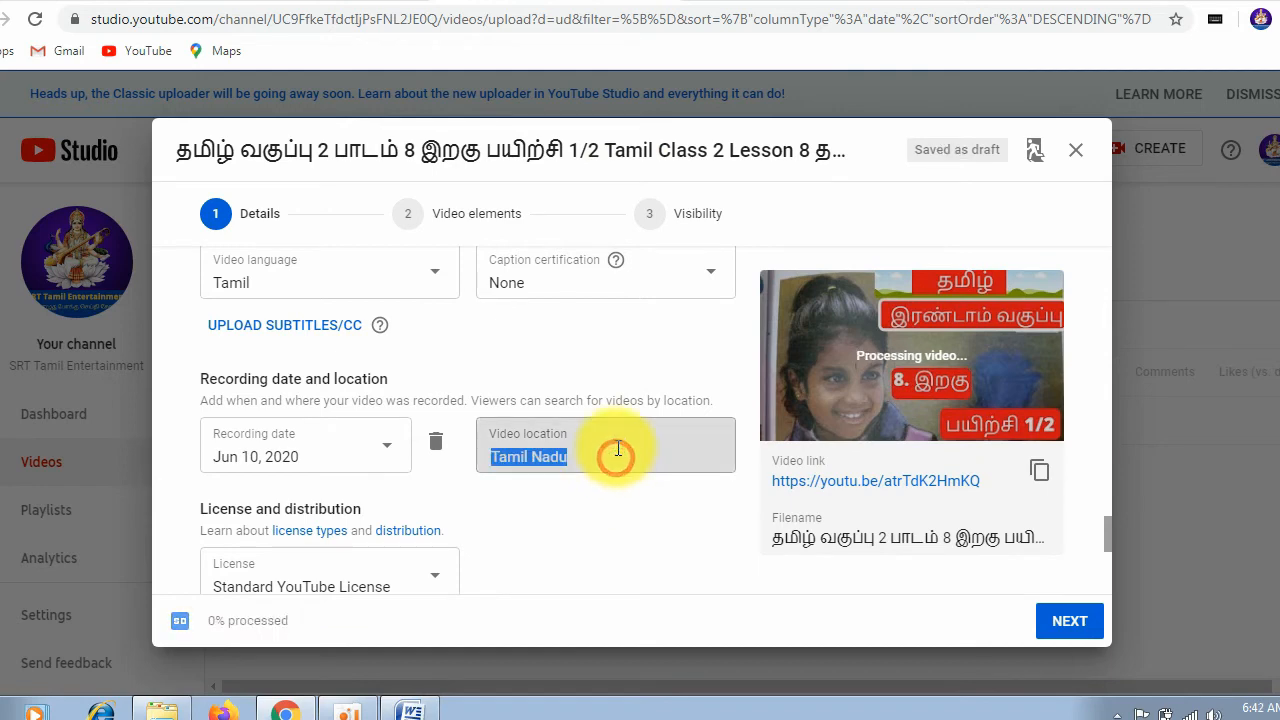
left_click(640, 518)
Step: Choose Standard YouTube License as the video's license and check the available license options
scroll(656, 496, "down", 1)
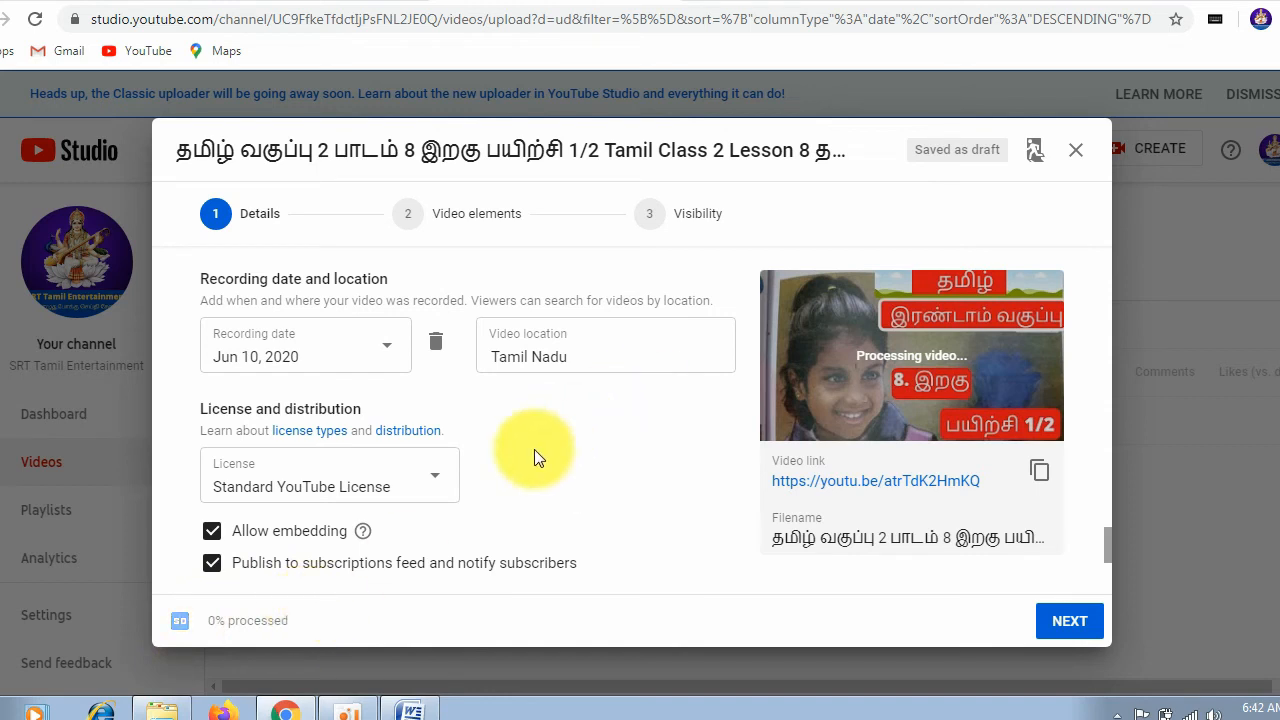
left_click(399, 485)
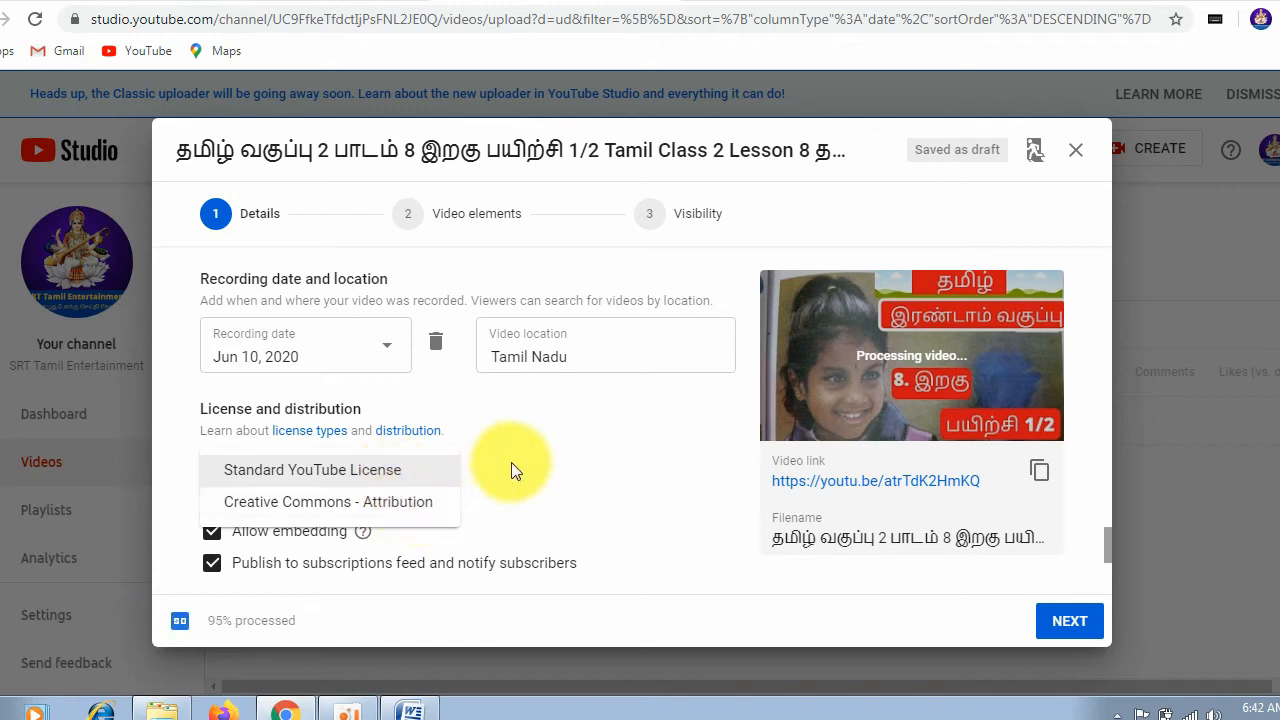
left_click(394, 471)
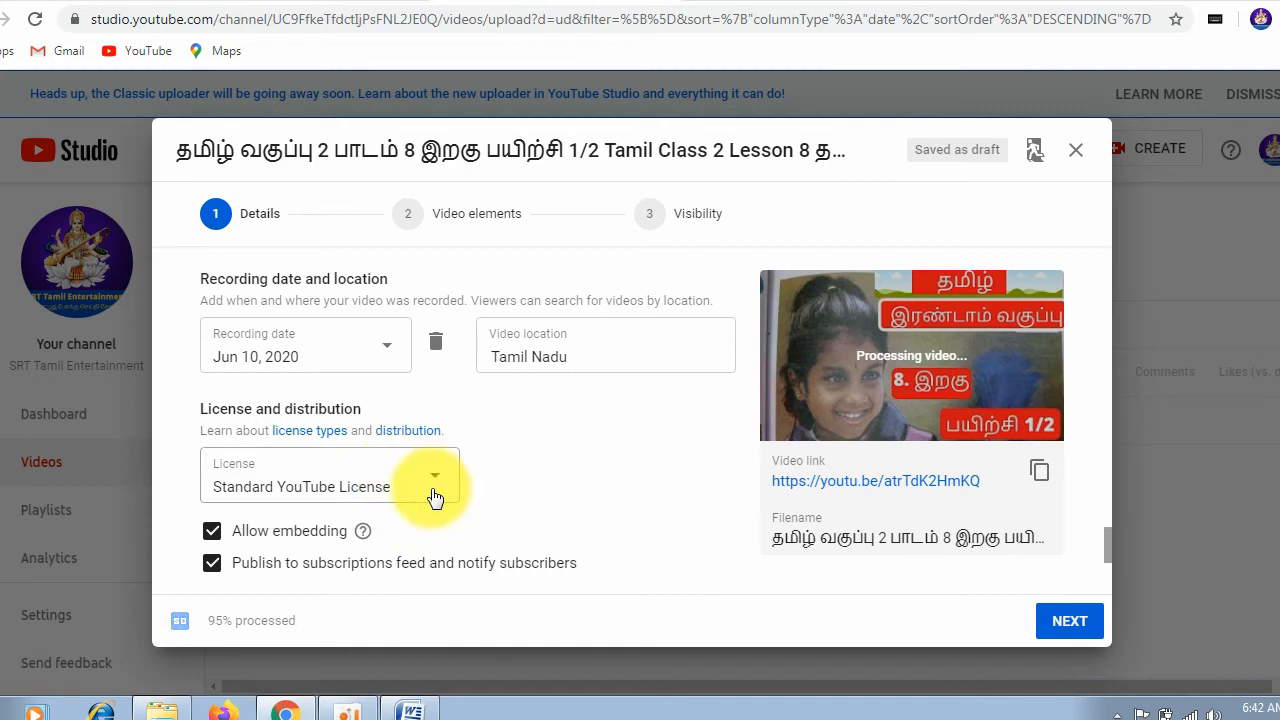
left_click(433, 492)
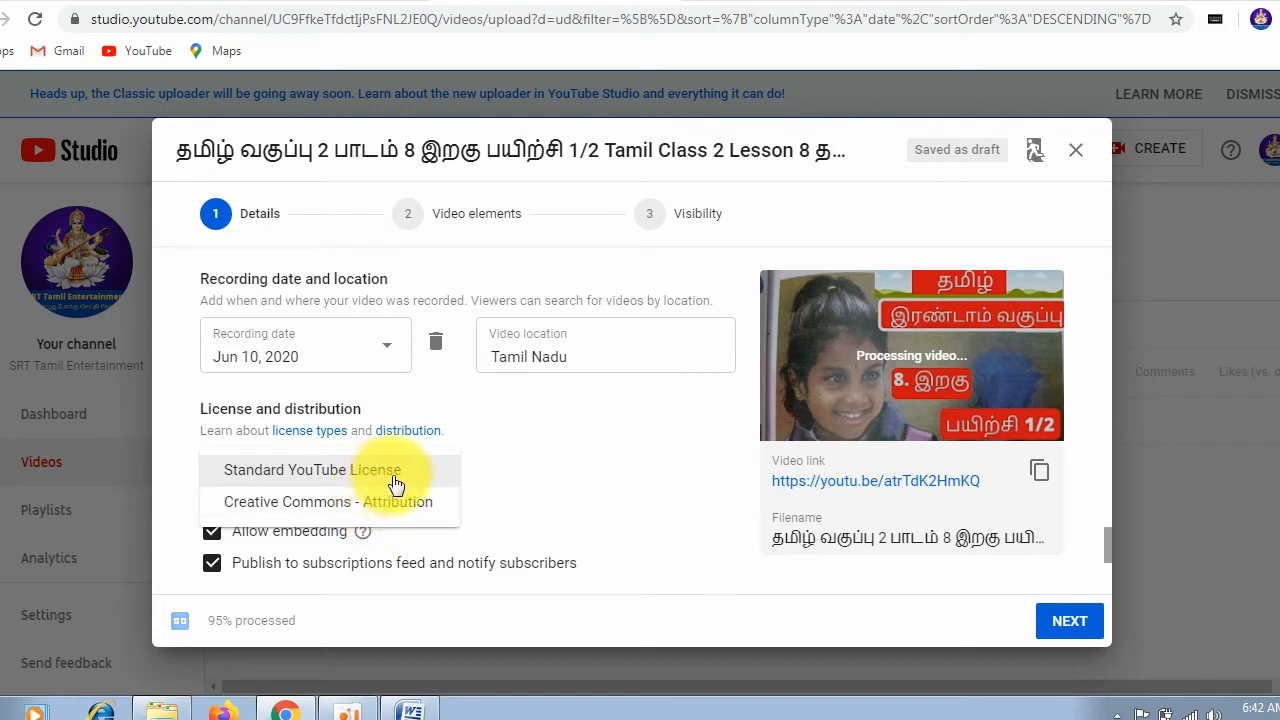
left_click(558, 451)
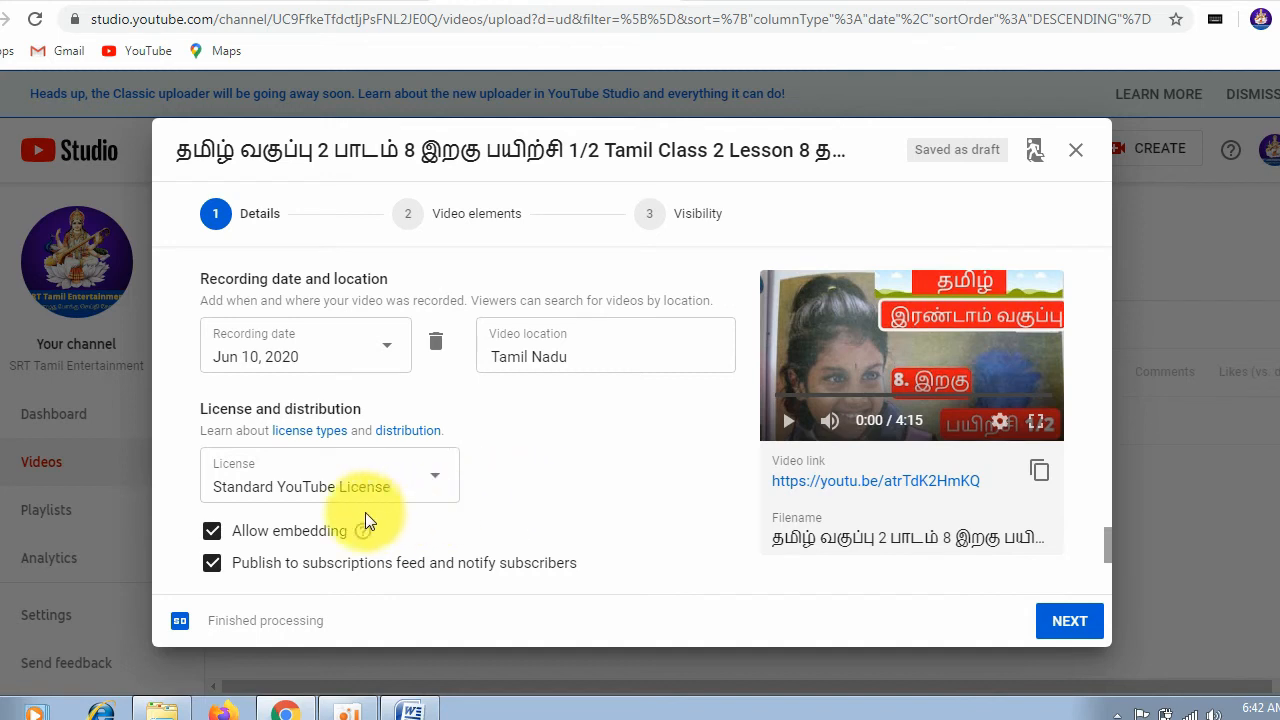
Step: Look through the available video categories from Film & Animation onward, keeping Education
scroll(507, 497, "down", 1)
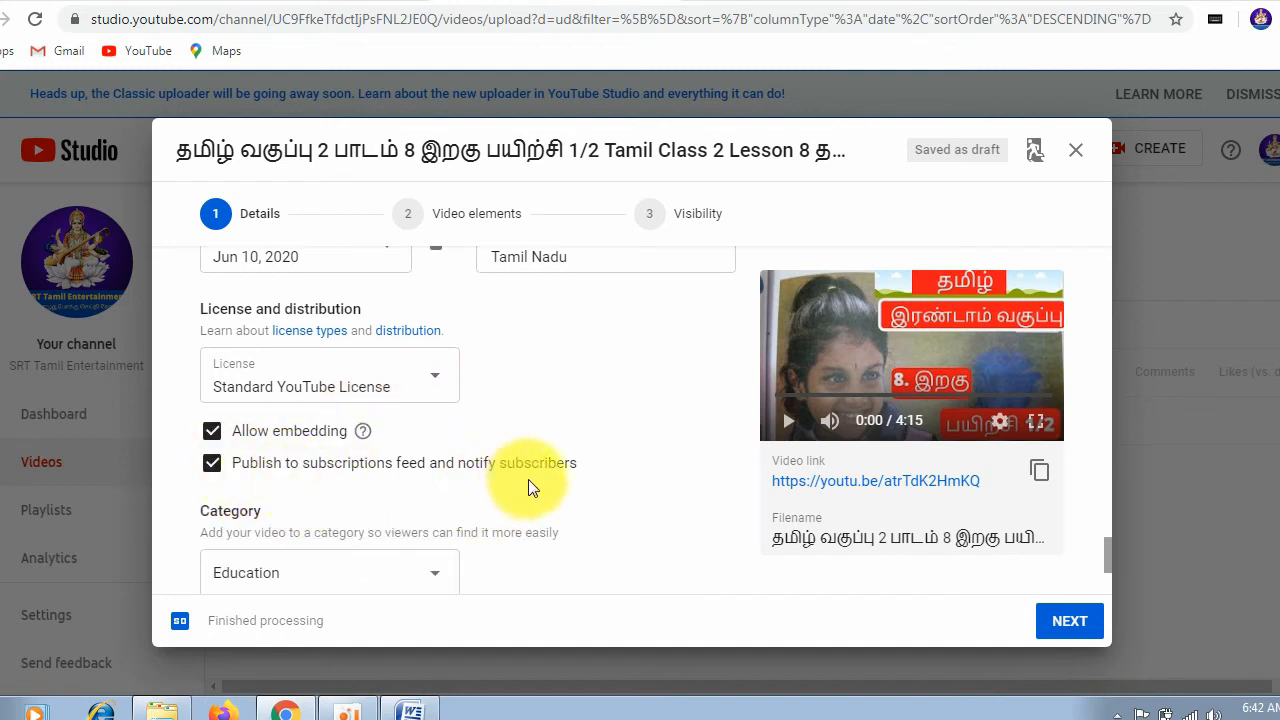
scroll(528, 479, "down", 1)
left_click(418, 475)
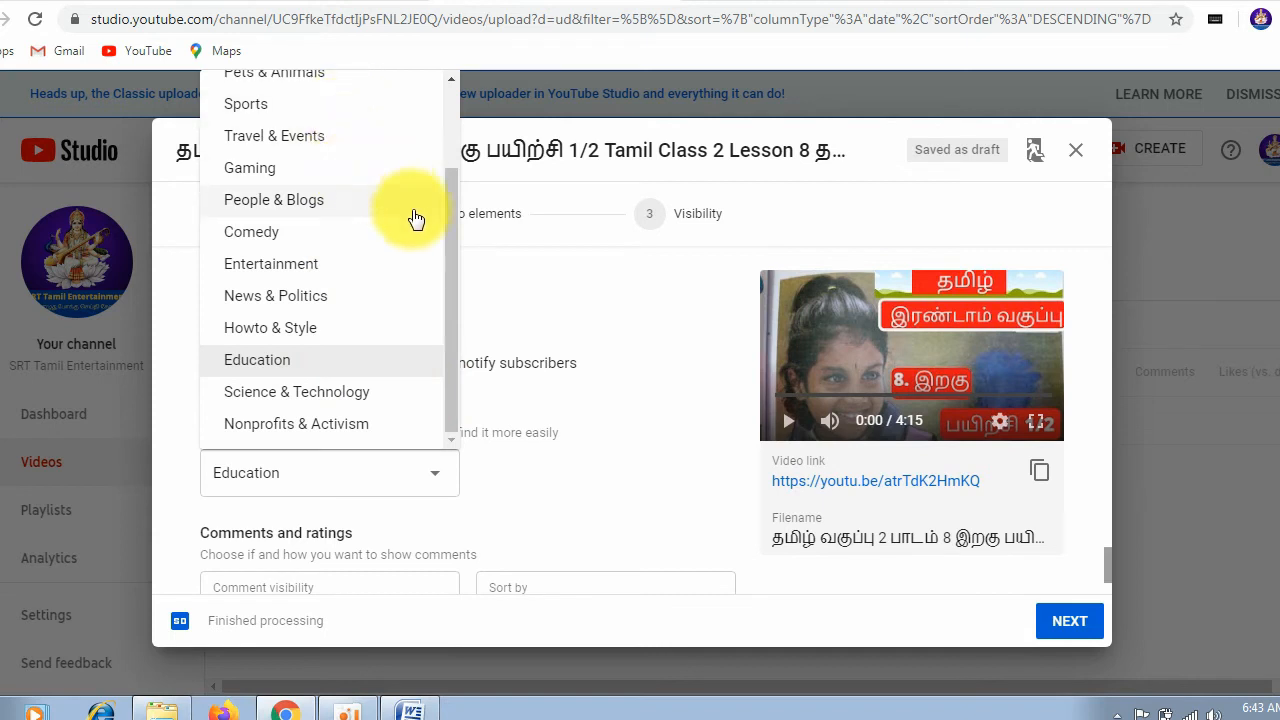
left_click_drag(449, 258, 452, 152)
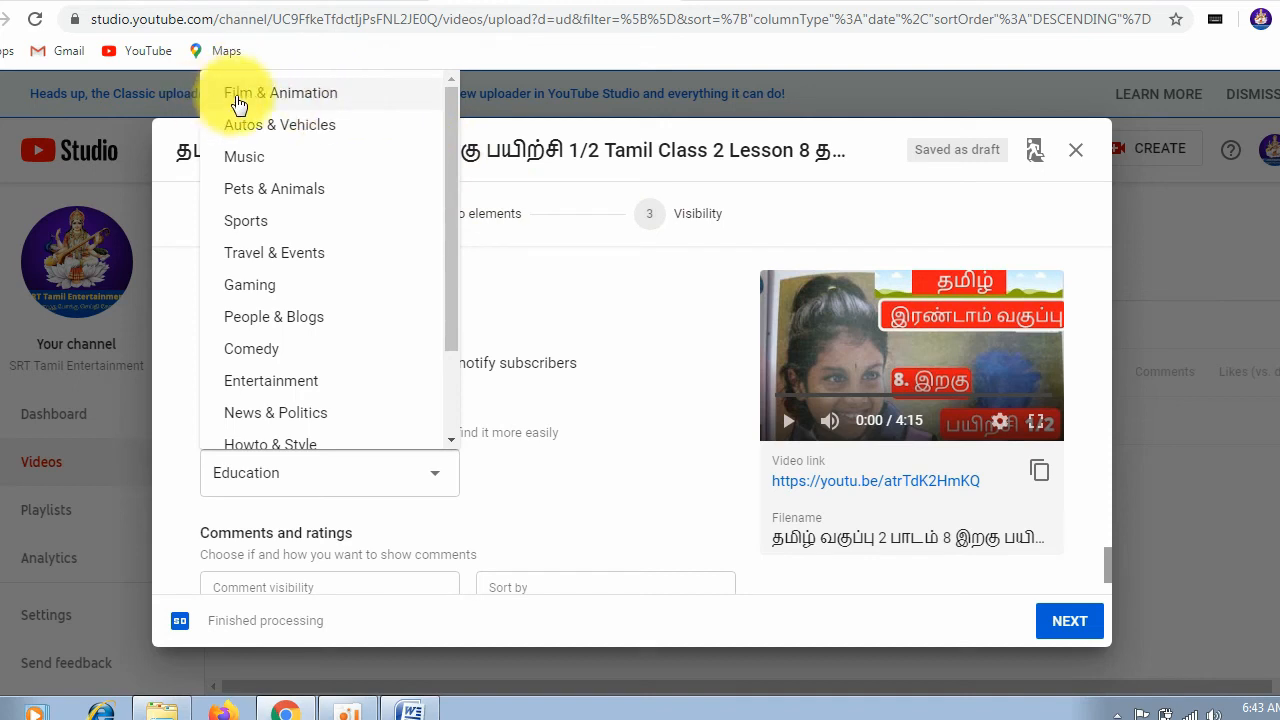
left_click(706, 513)
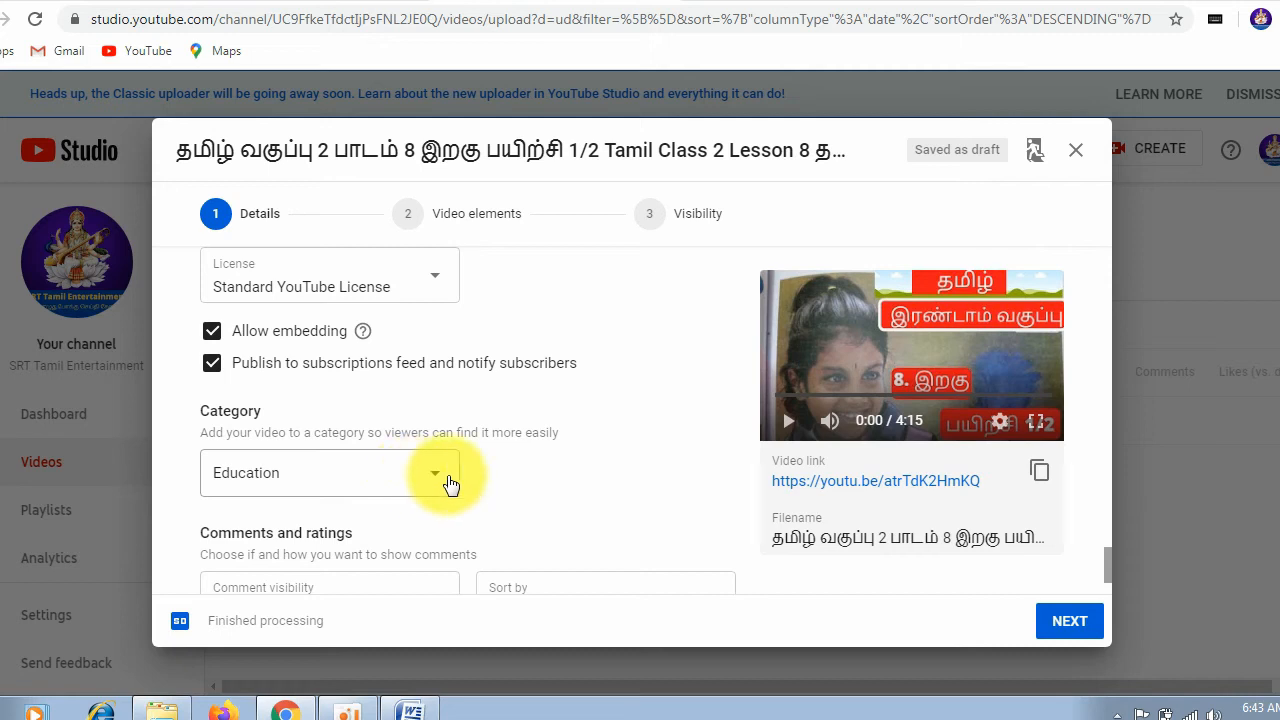
Step: Check the comment visibility choices, keeping Hold potentially inappropriate comments for review
scroll(545, 478, "down", 1)
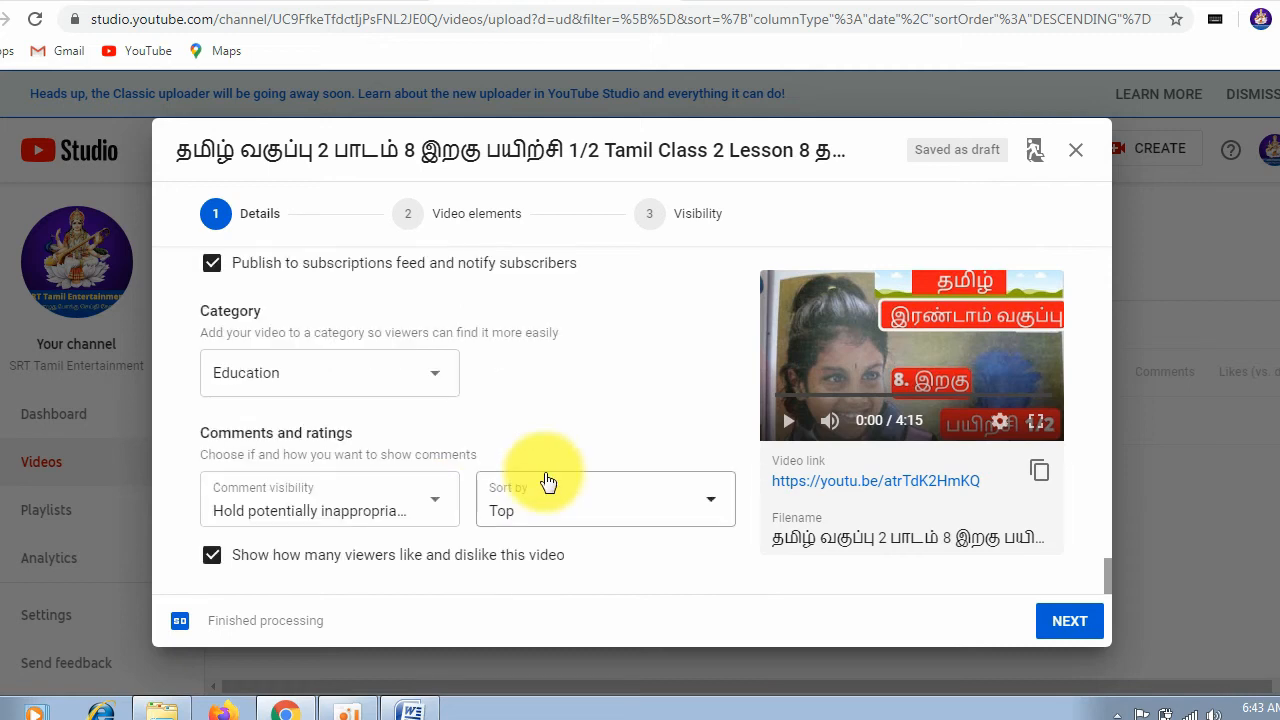
left_click(368, 512)
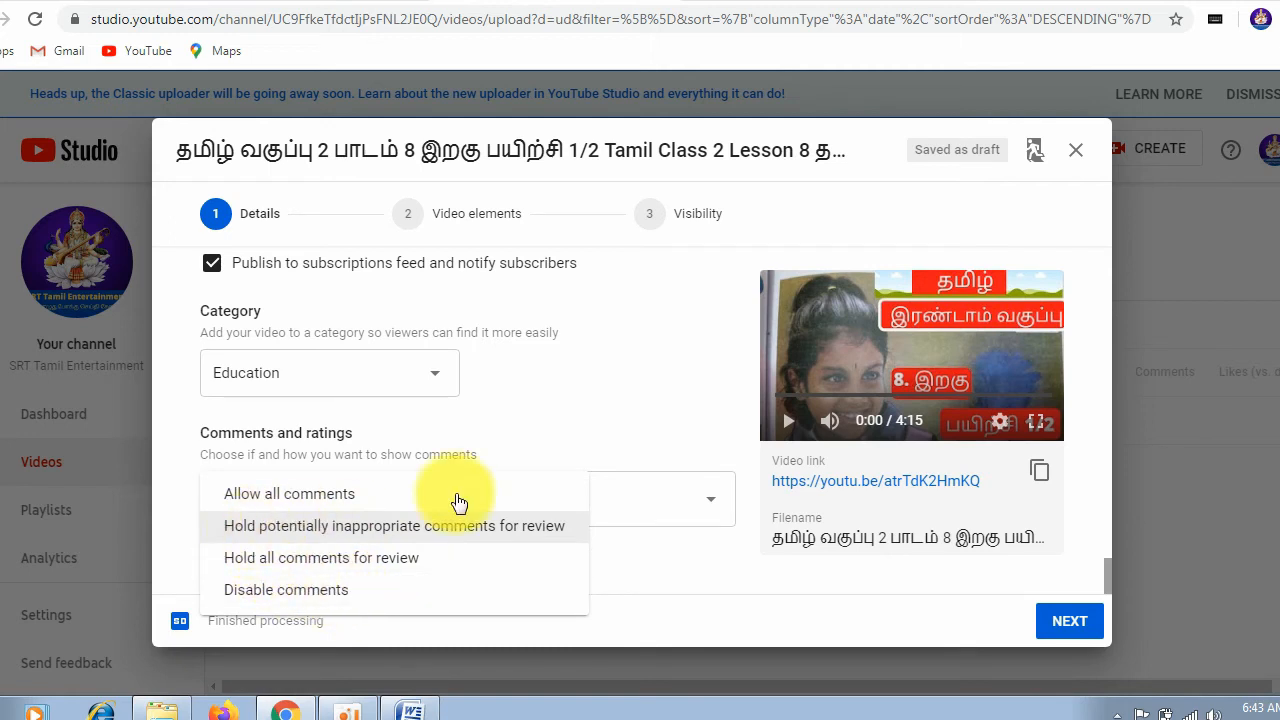
left_click(612, 370)
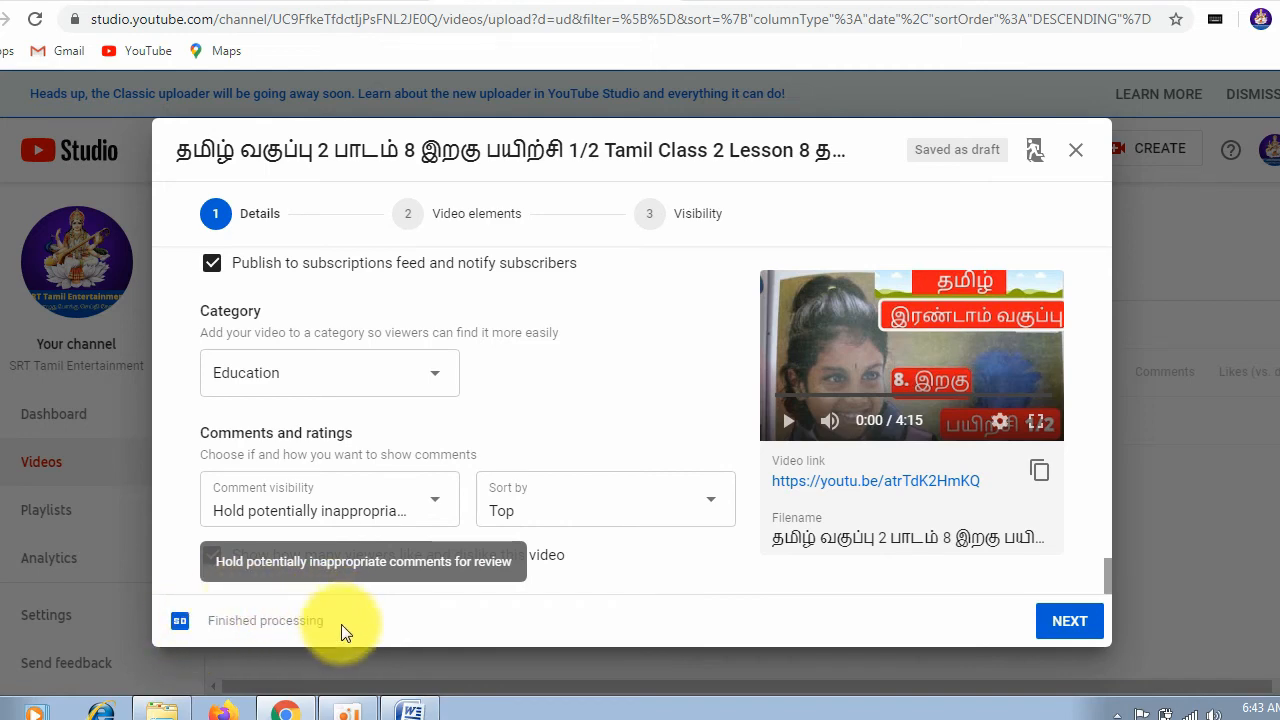
scroll(760, 530, "up", 10)
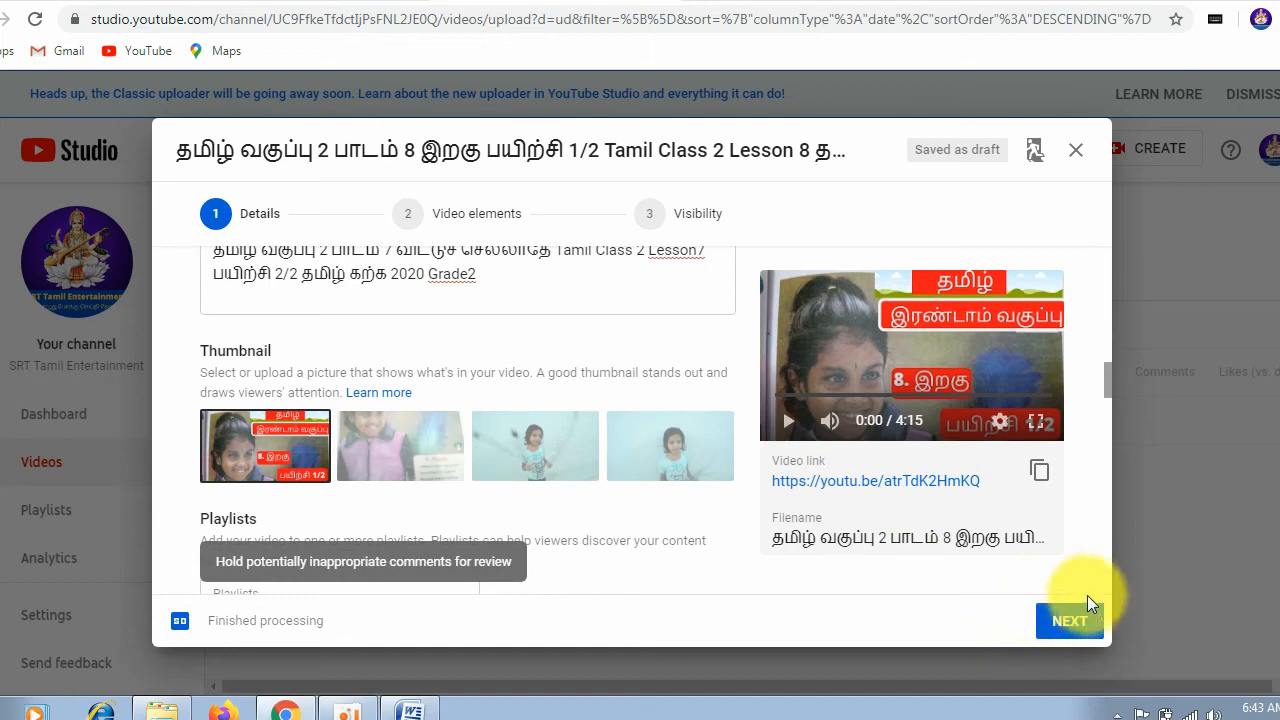
Step: Add an end screen and five video cards at 0:29, 1:28, 2:28, 2:59 and 3:32 to the lesson video
left_click(1059, 630)
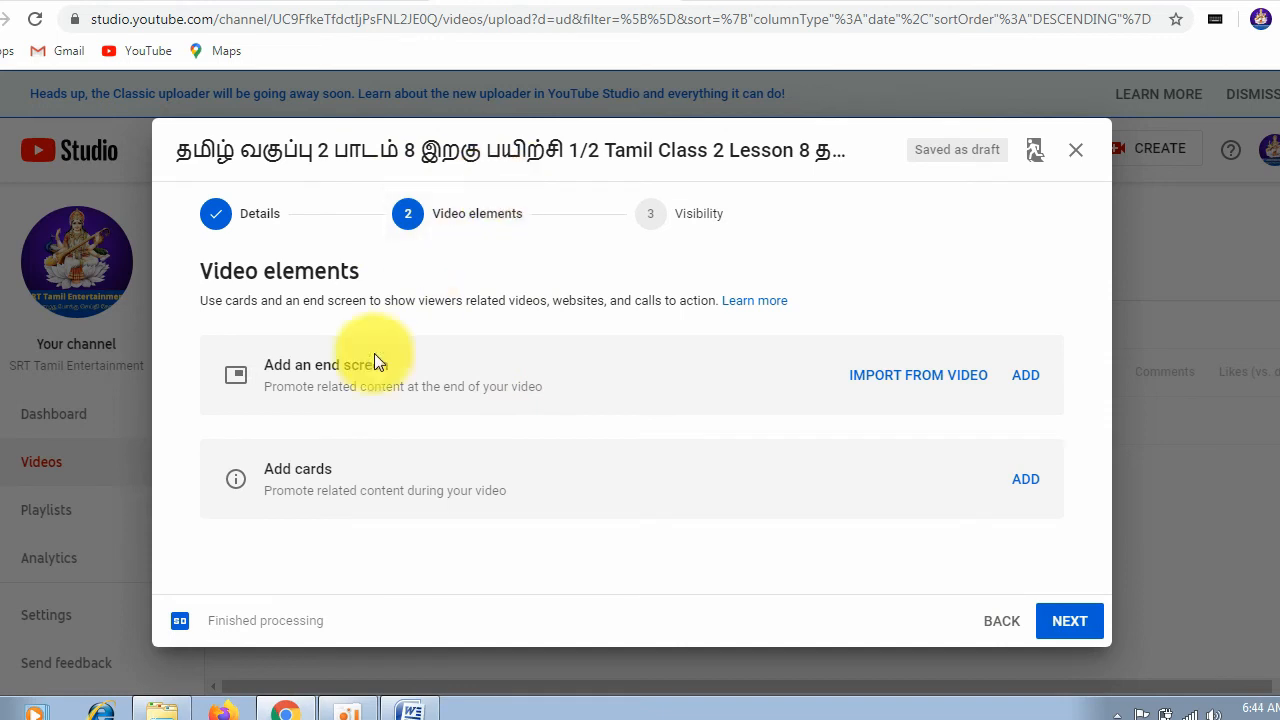
left_click(1034, 383)
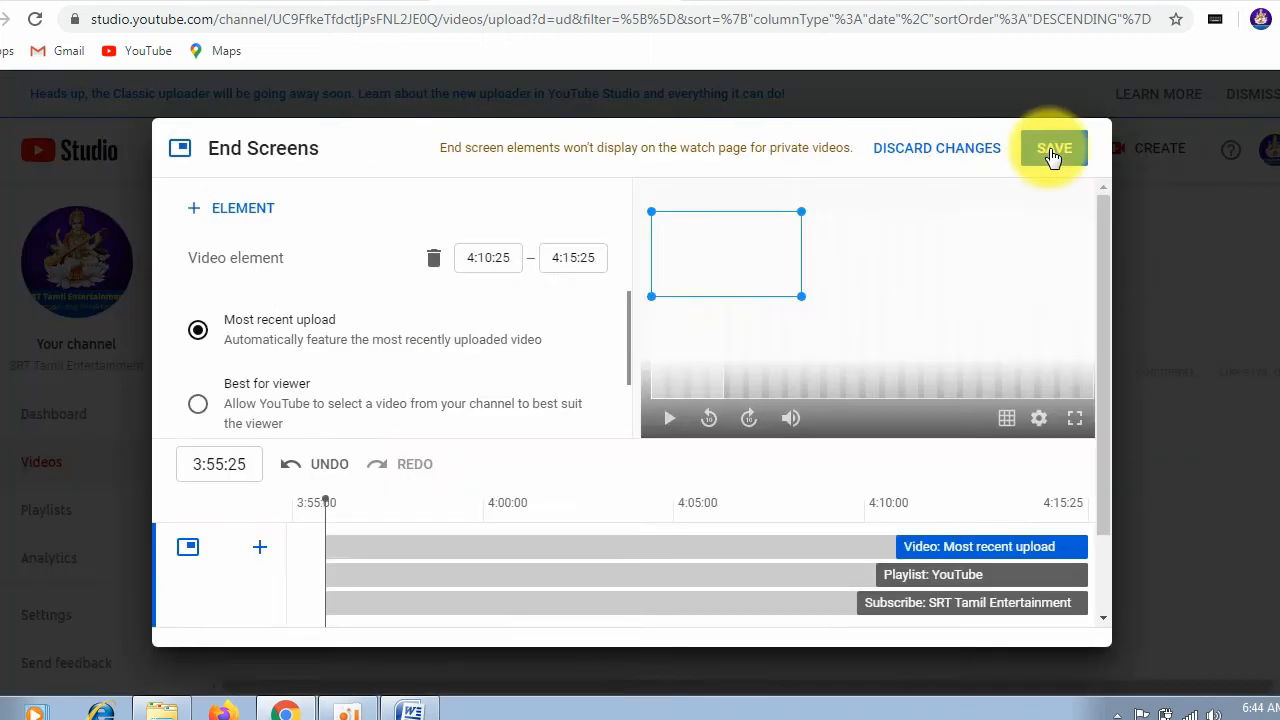
left_click(1049, 150)
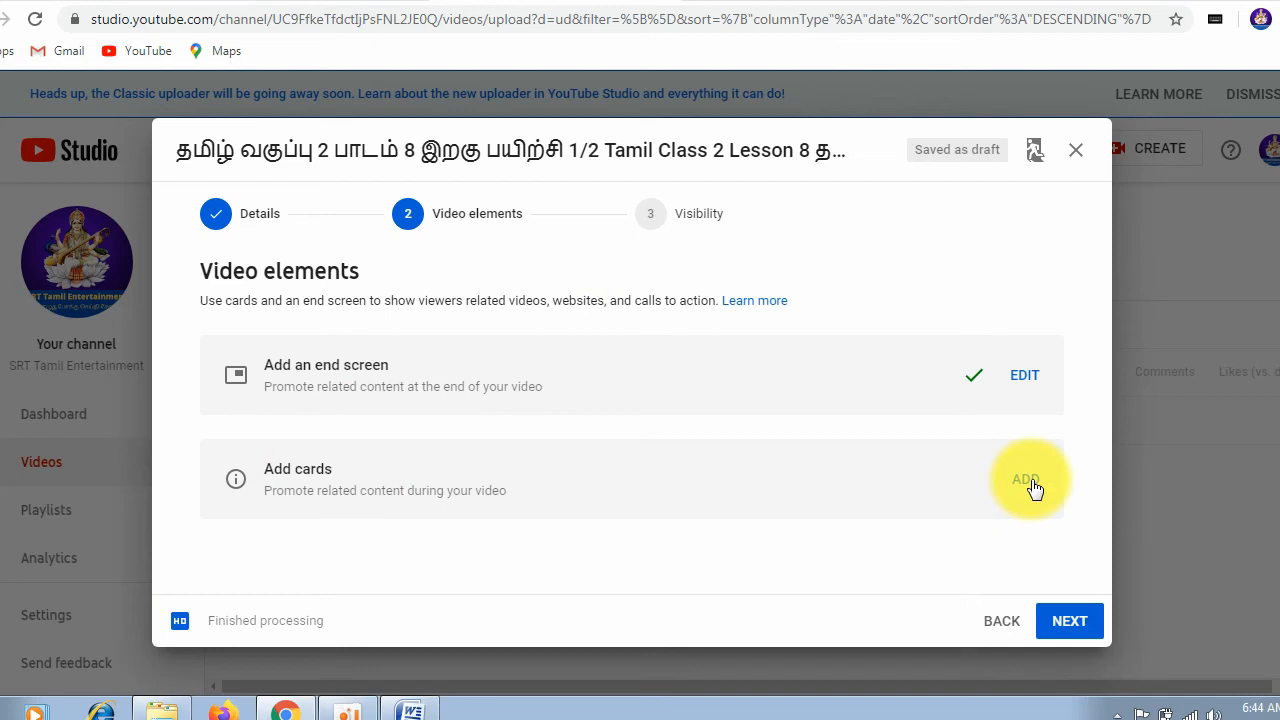
left_click(1032, 485)
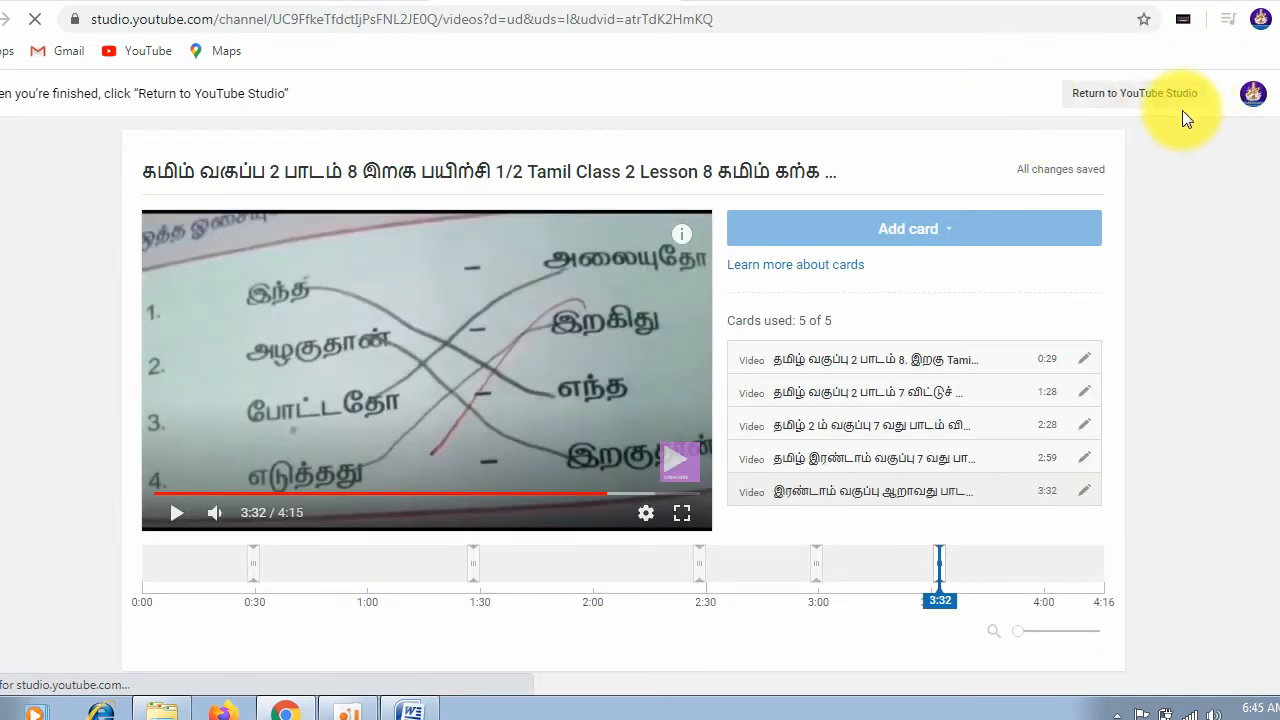
left_click(1106, 104)
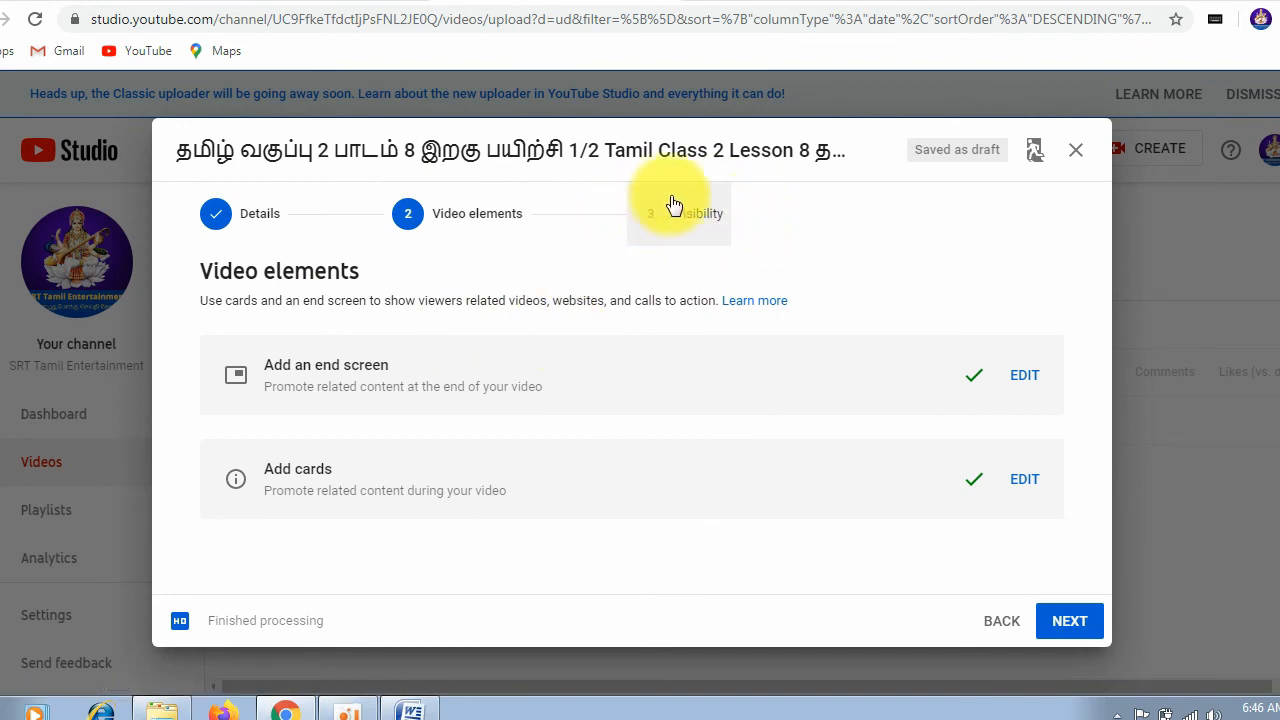
Step: Try the Private and Unlisted visibility options for the video and settle on Public
left_click(1070, 622)
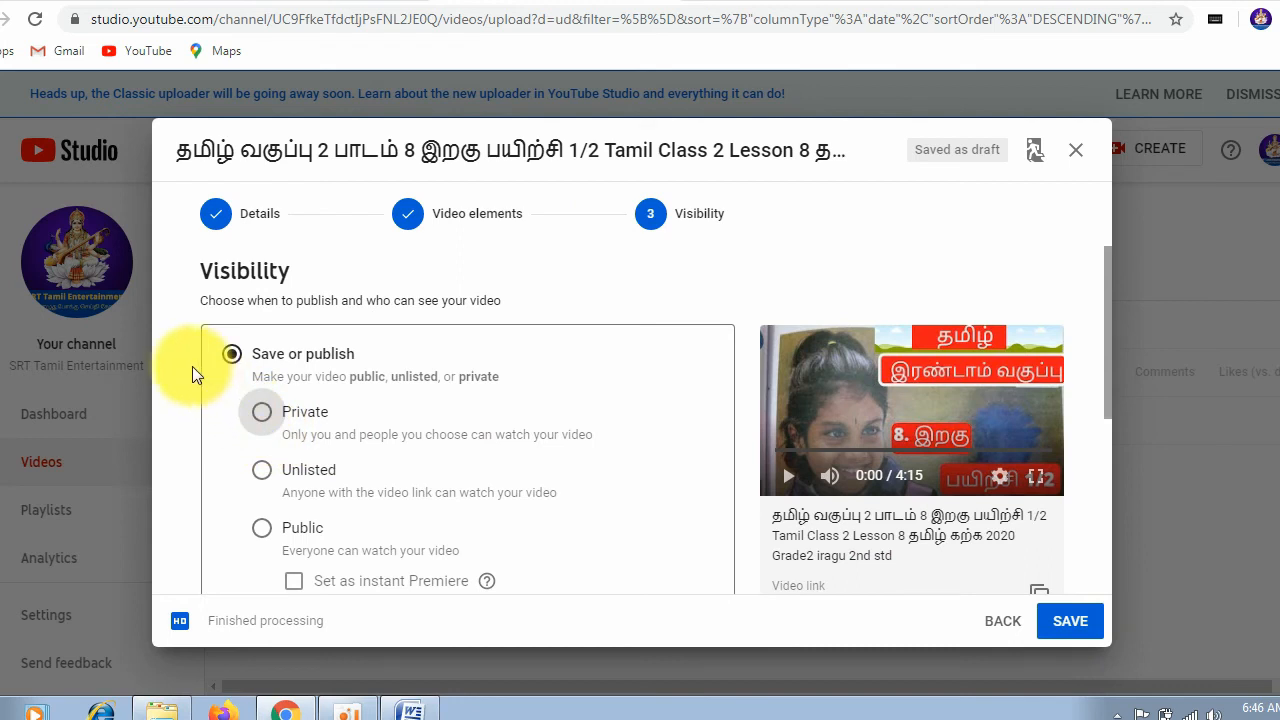
left_click(263, 530)
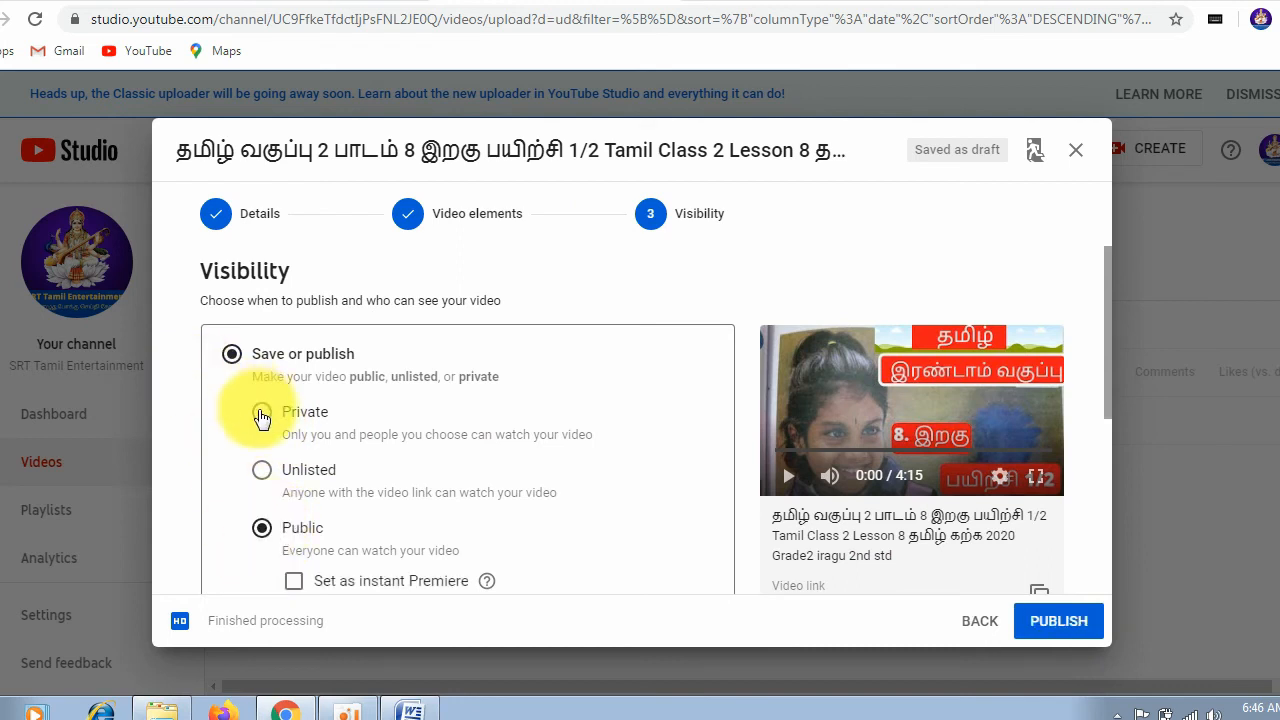
left_click(261, 413)
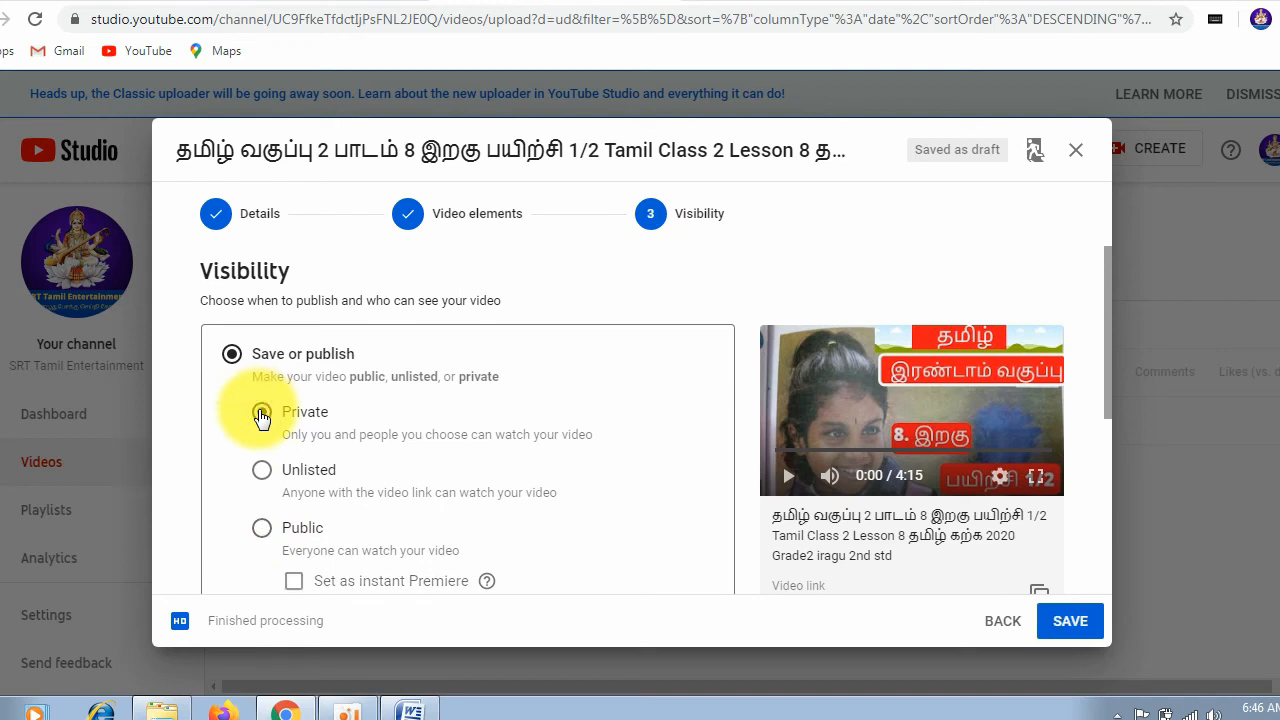
left_click(261, 472)
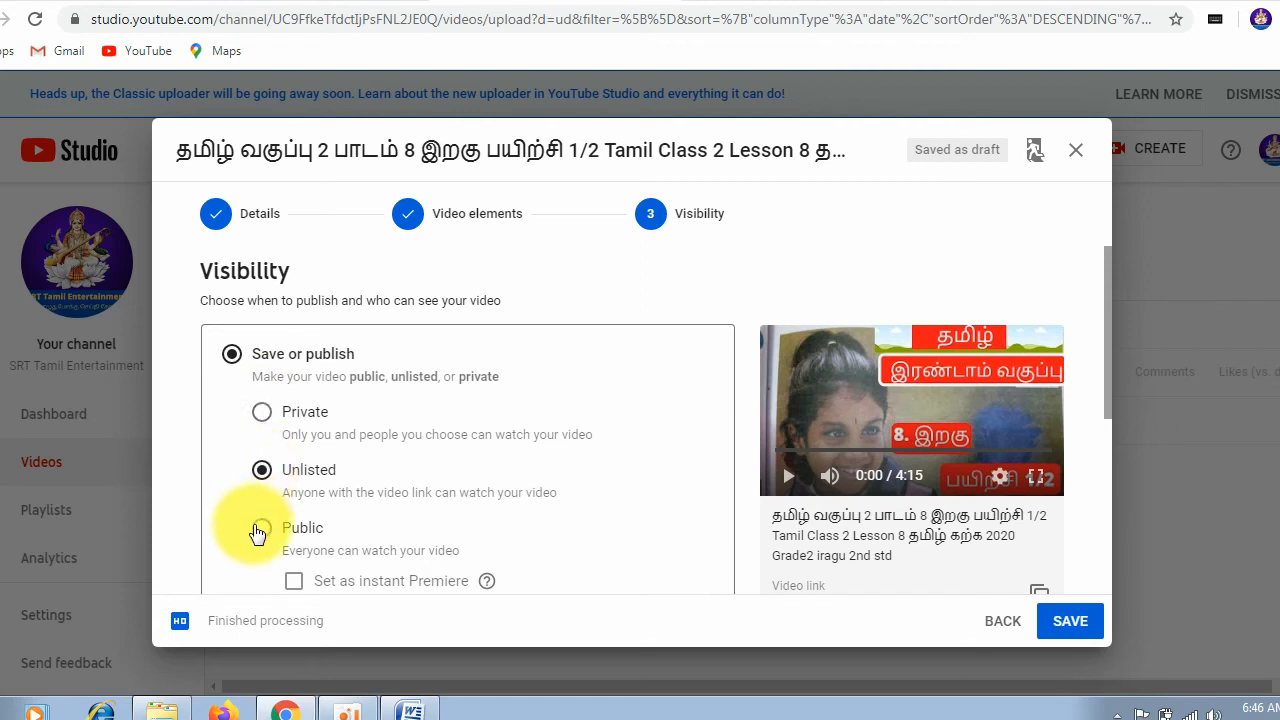
left_click(259, 535)
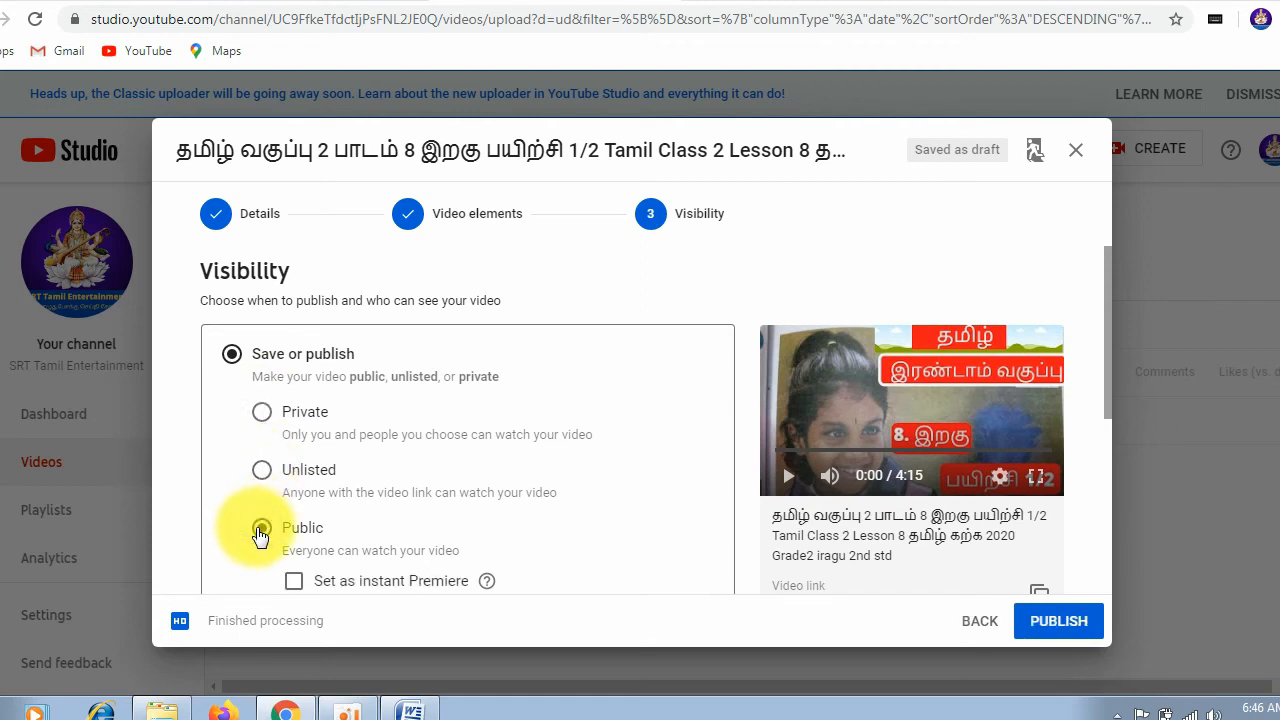
Step: Review the schedule option and pre-publishing checks, and publish the video
scroll(671, 462, "down", 2)
scroll(365, 494, "down", 2)
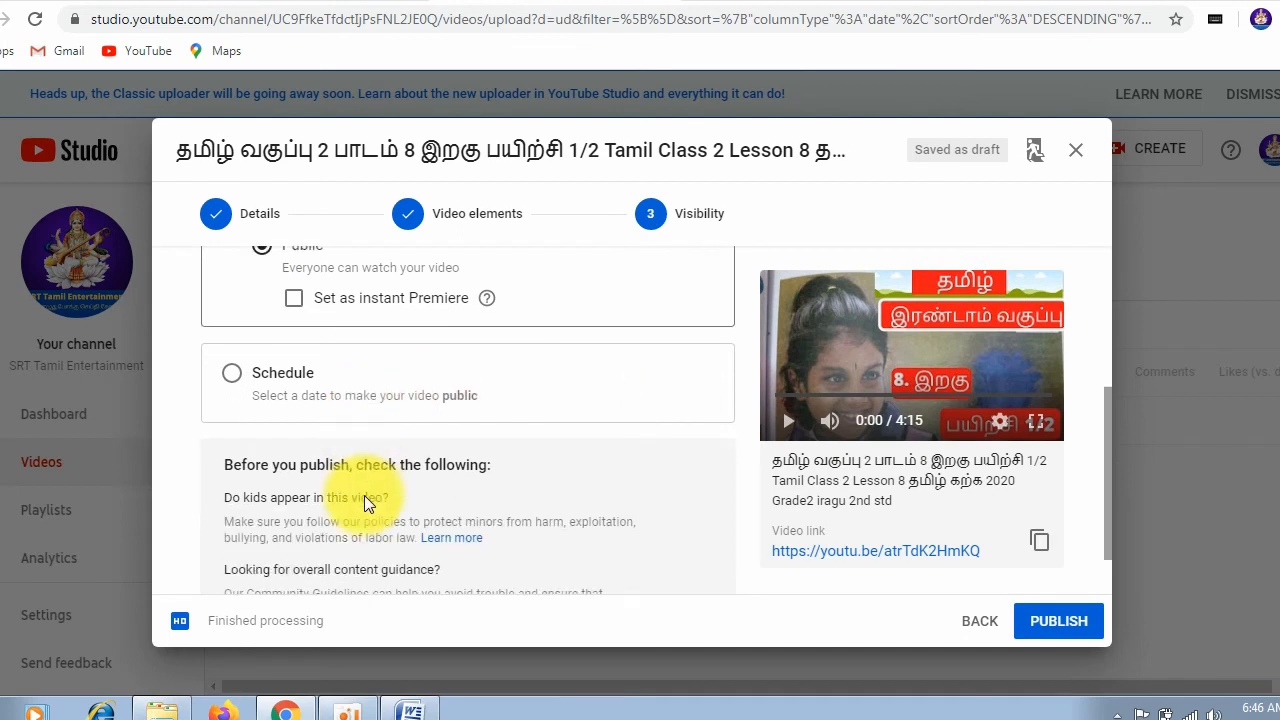
left_click(1058, 625)
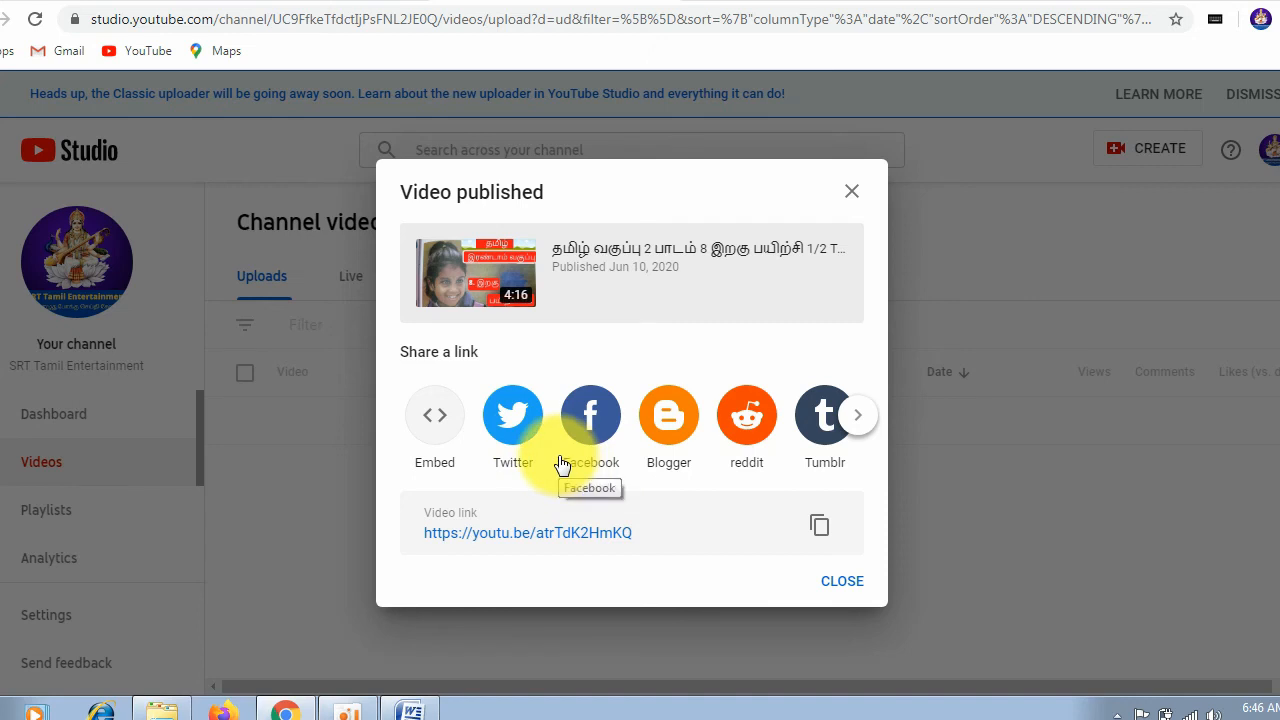
Step: Share the published video's link as a Facebook post and return to the Video published dialog
left_click(596, 415)
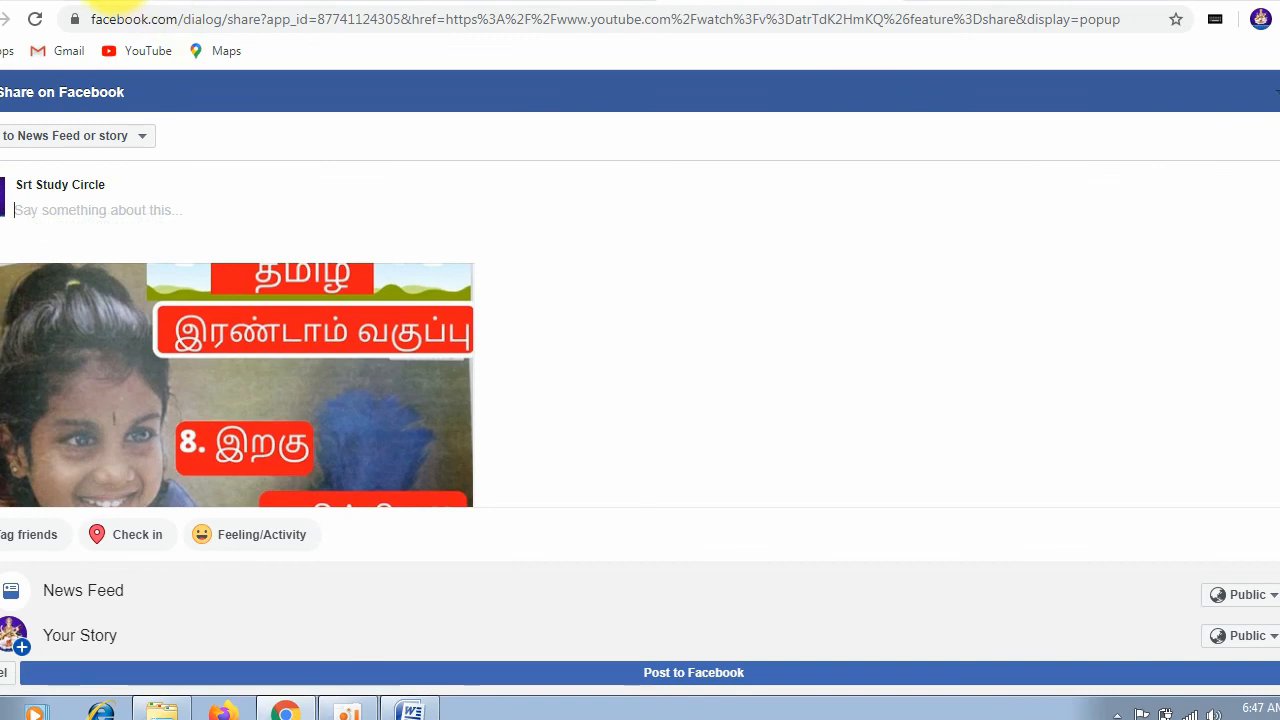
left_click(706, 674)
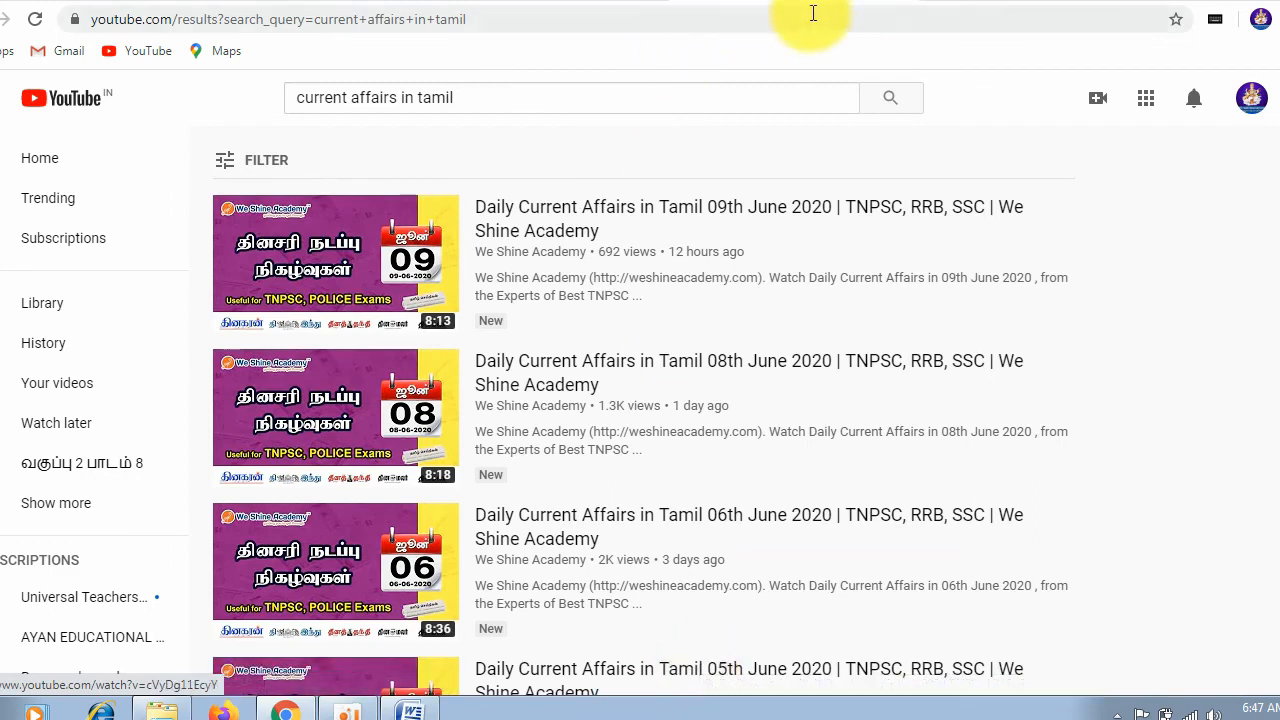
left_click(878, 2)
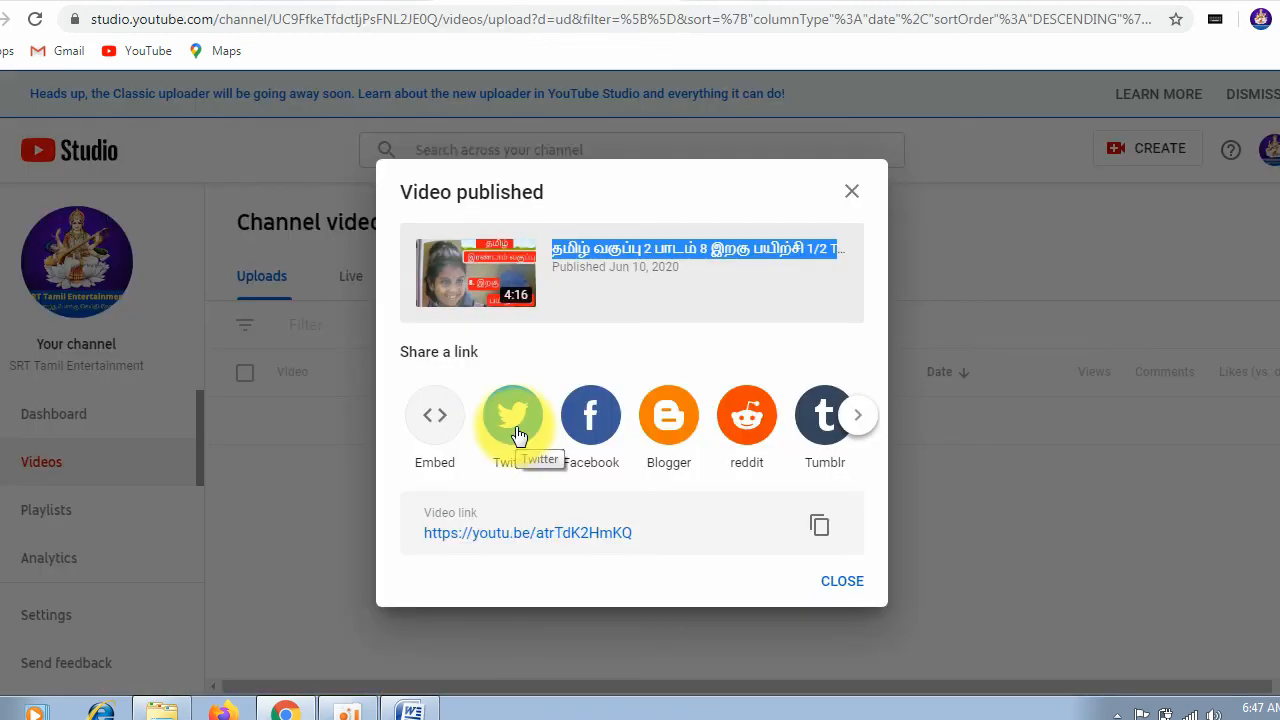
Step: Tweet the published video's link on Twitter with its prefilled title text and return to YouTube Studio
left_click(517, 432)
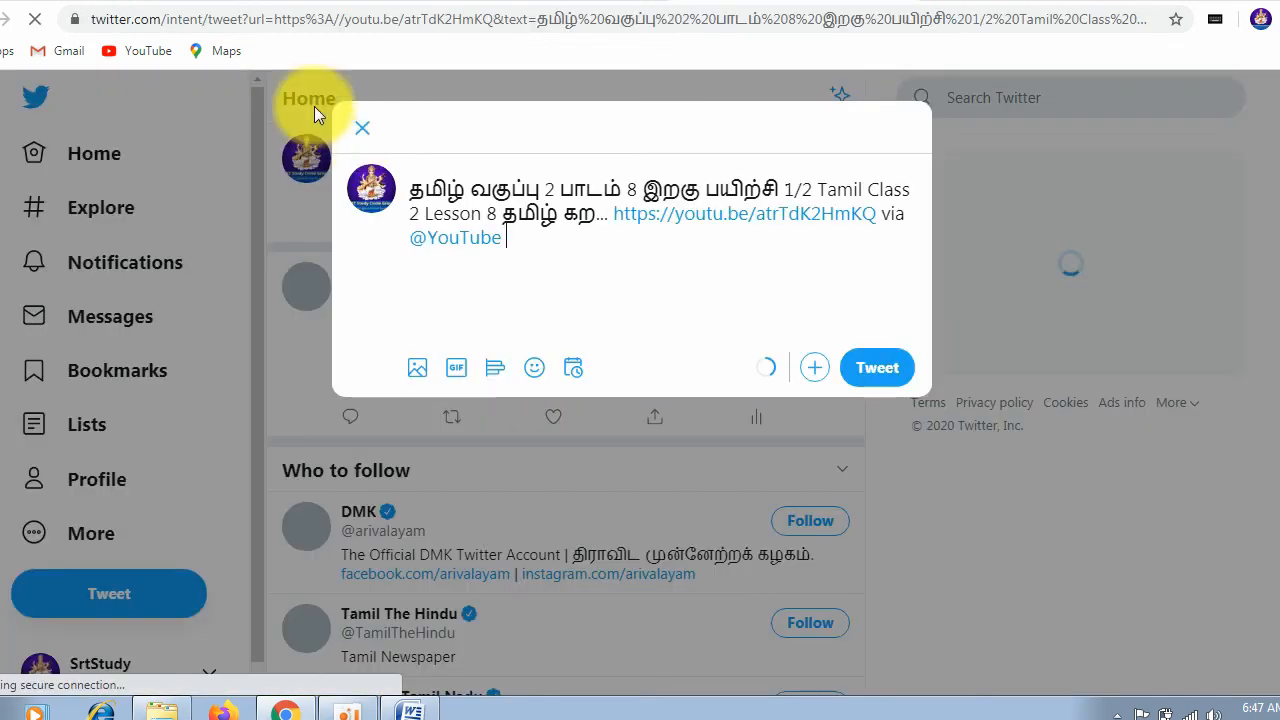
left_click(878, 367)
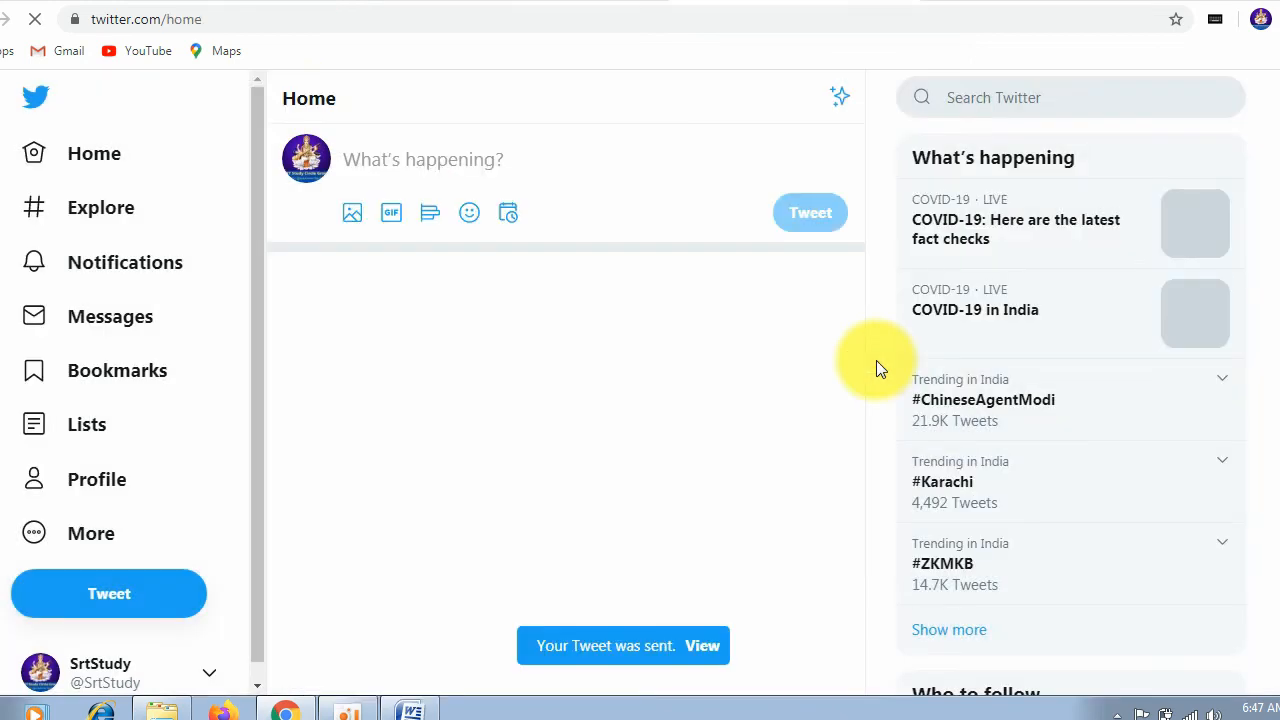
left_click(896, 0)
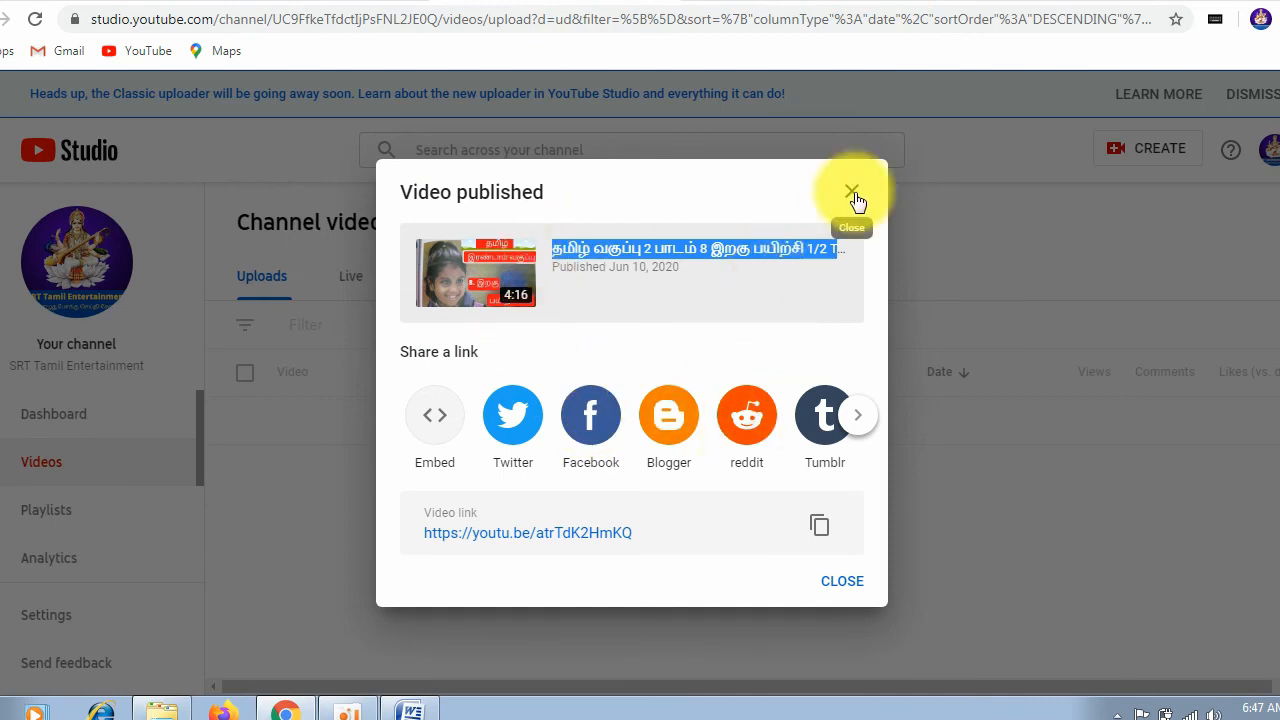
Step: Open the details of the newly published video and review its description, thumbnail, audience and tags
left_click(852, 193)
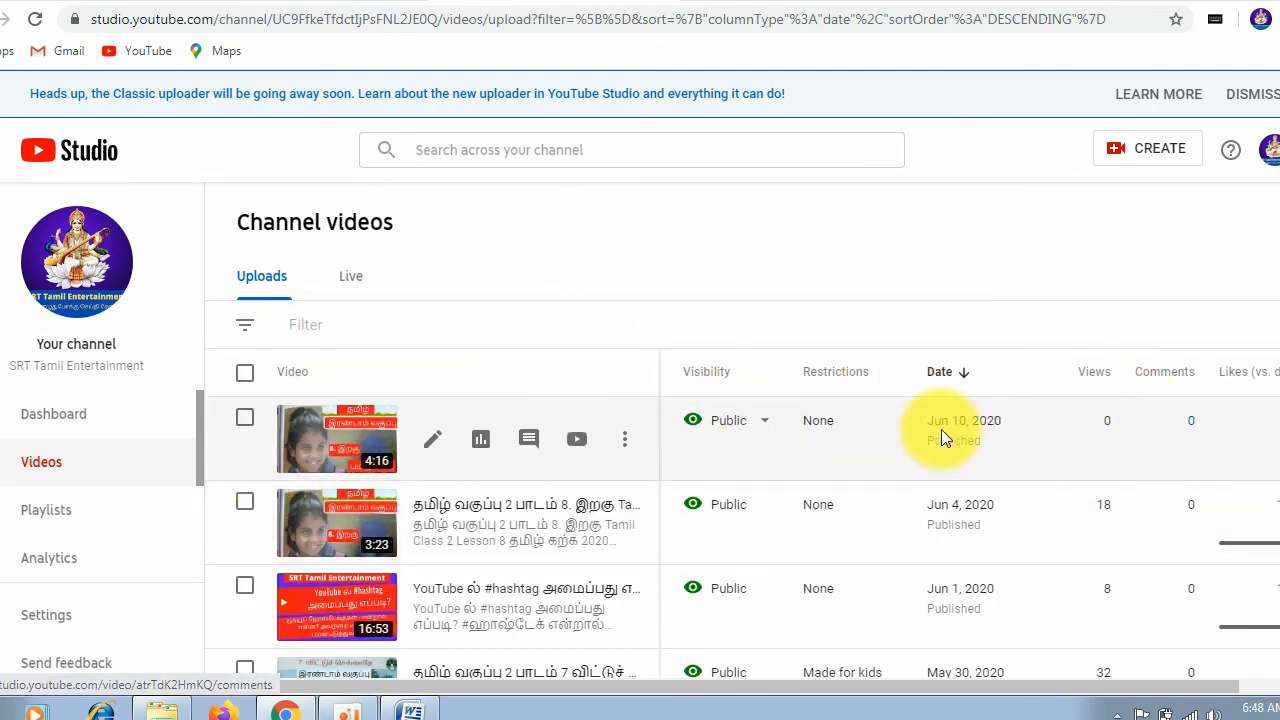
left_click(314, 440)
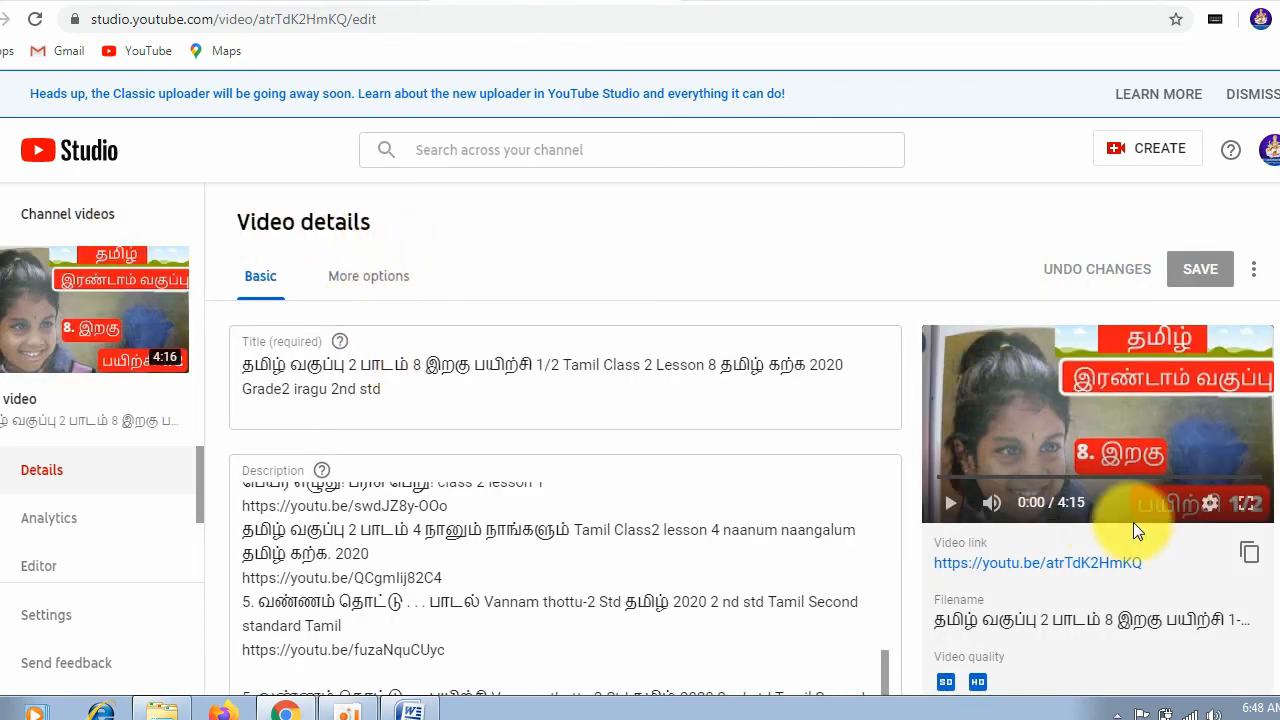
scroll(977, 537, "down", 2)
scroll(600, 509, "down", 5)
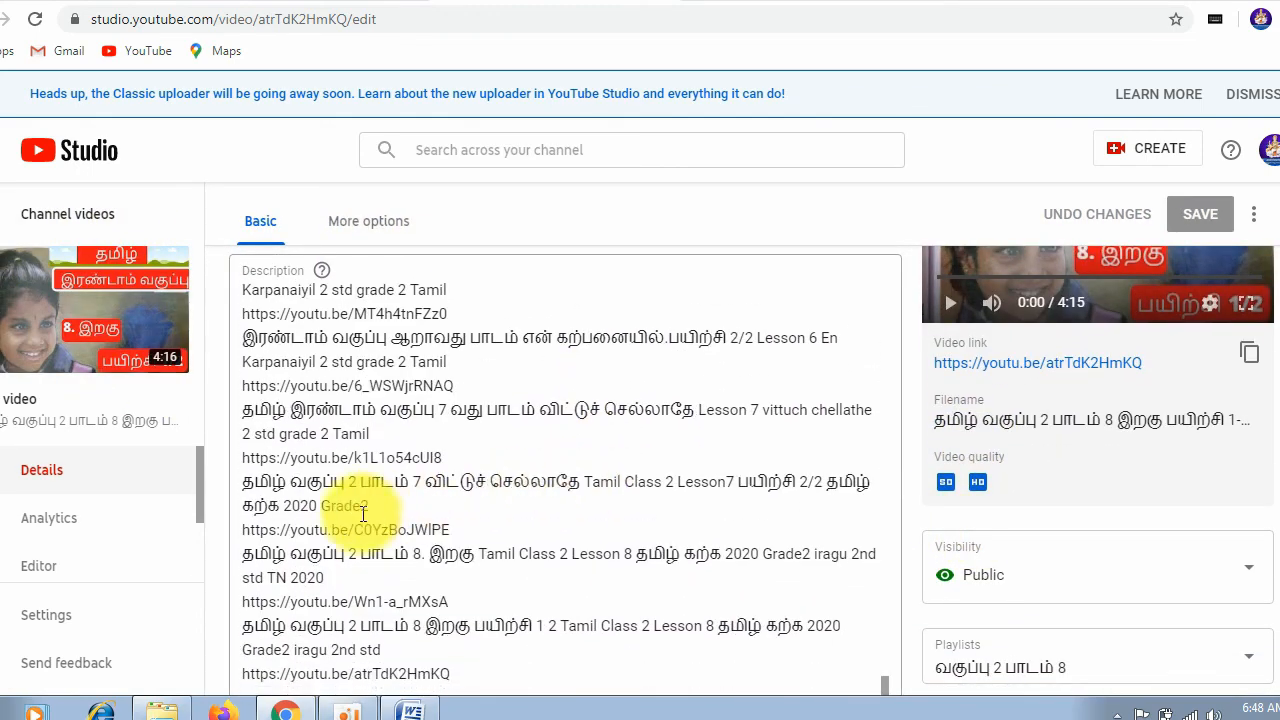
scroll(837, 551, "down", 10)
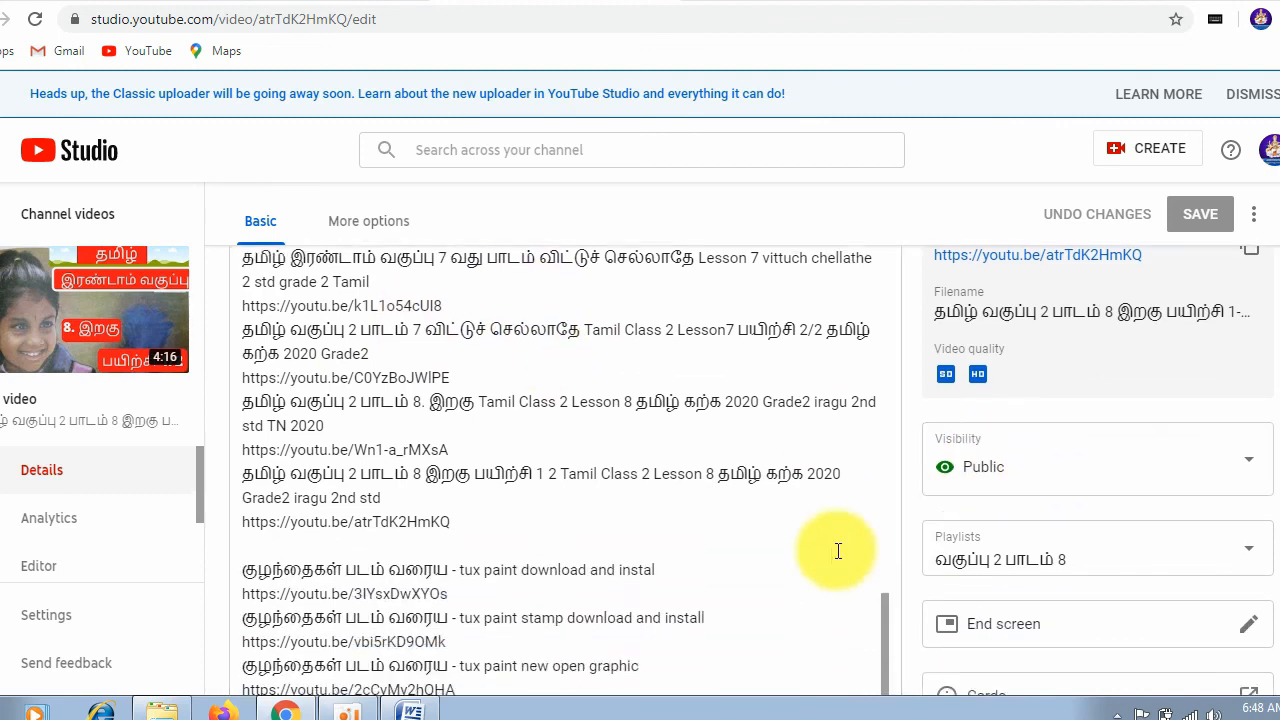
scroll(690, 528, "down", 3)
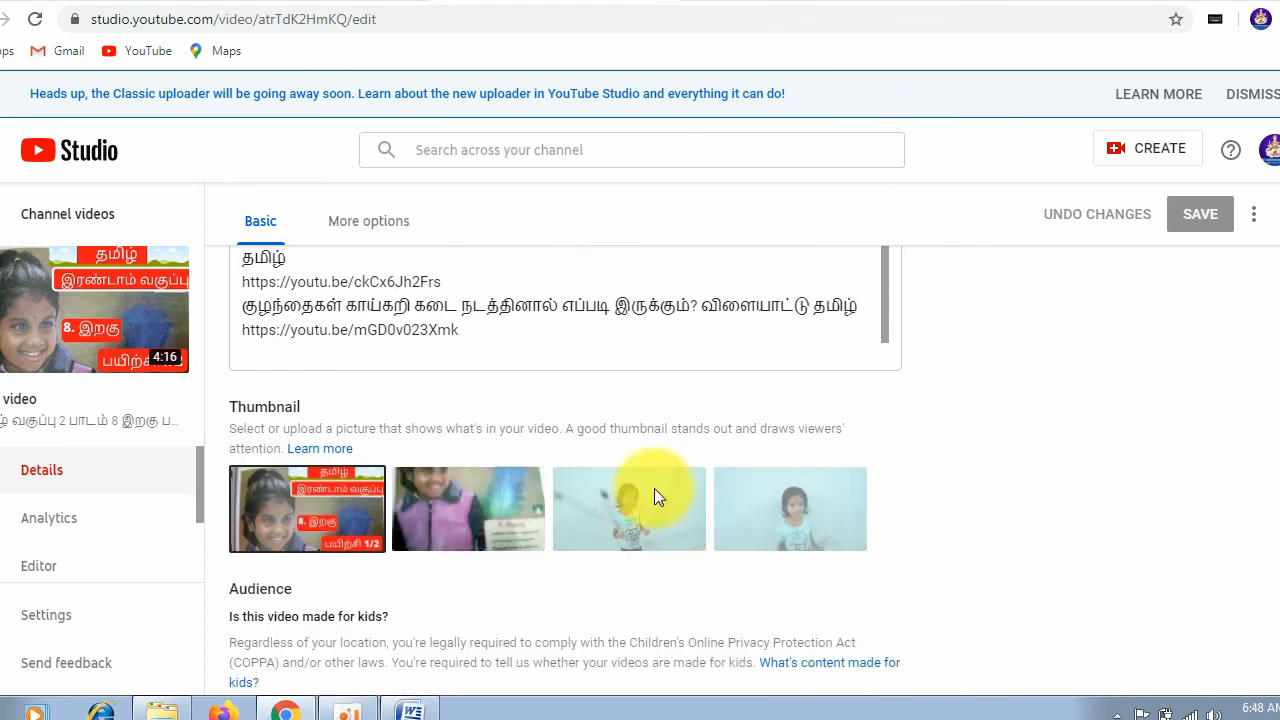
scroll(612, 482, "down", 5)
scroll(609, 480, "down", 1)
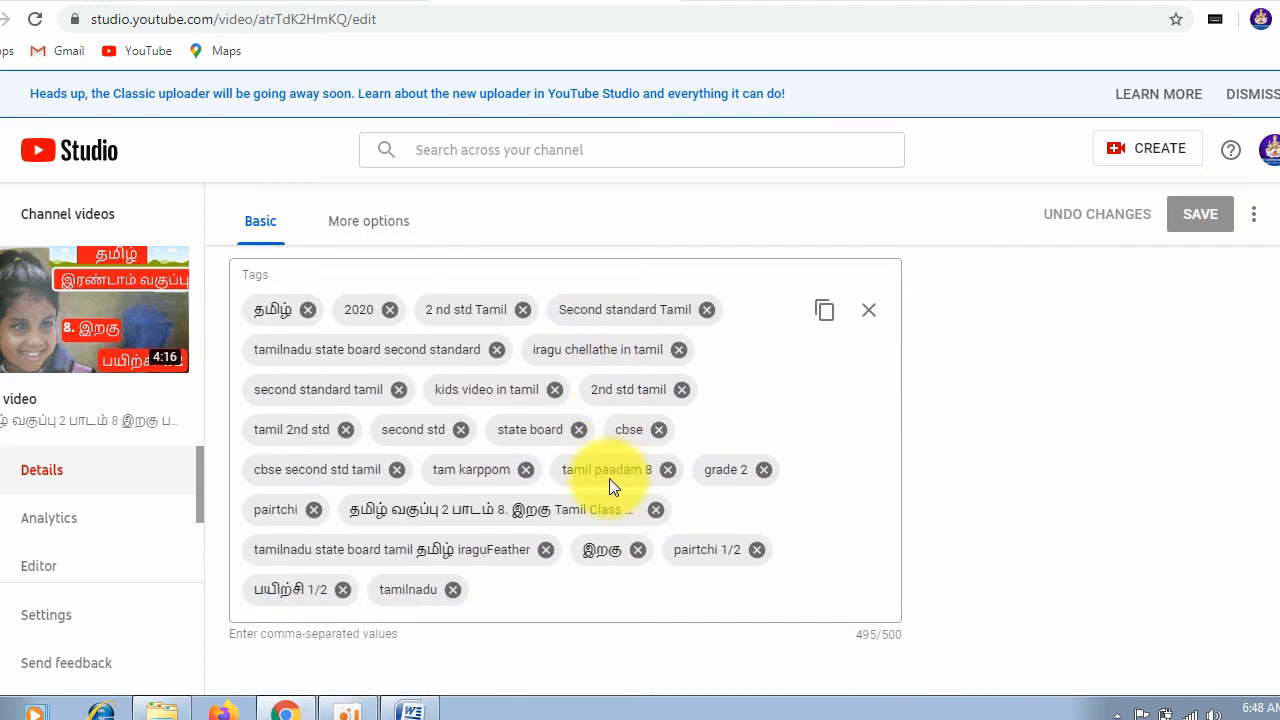
Step: Open the published video's YouTube watch page and skip ahead near the start of playback
left_click(85, 318)
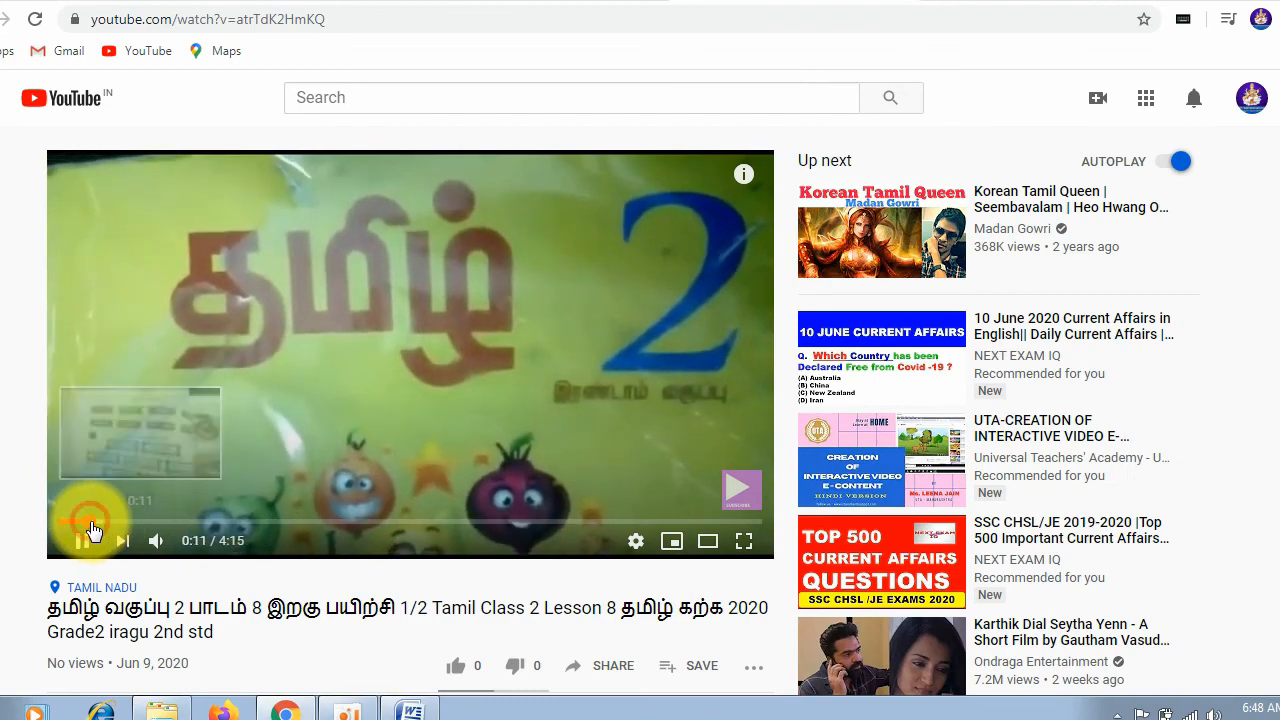
left_click(100, 526)
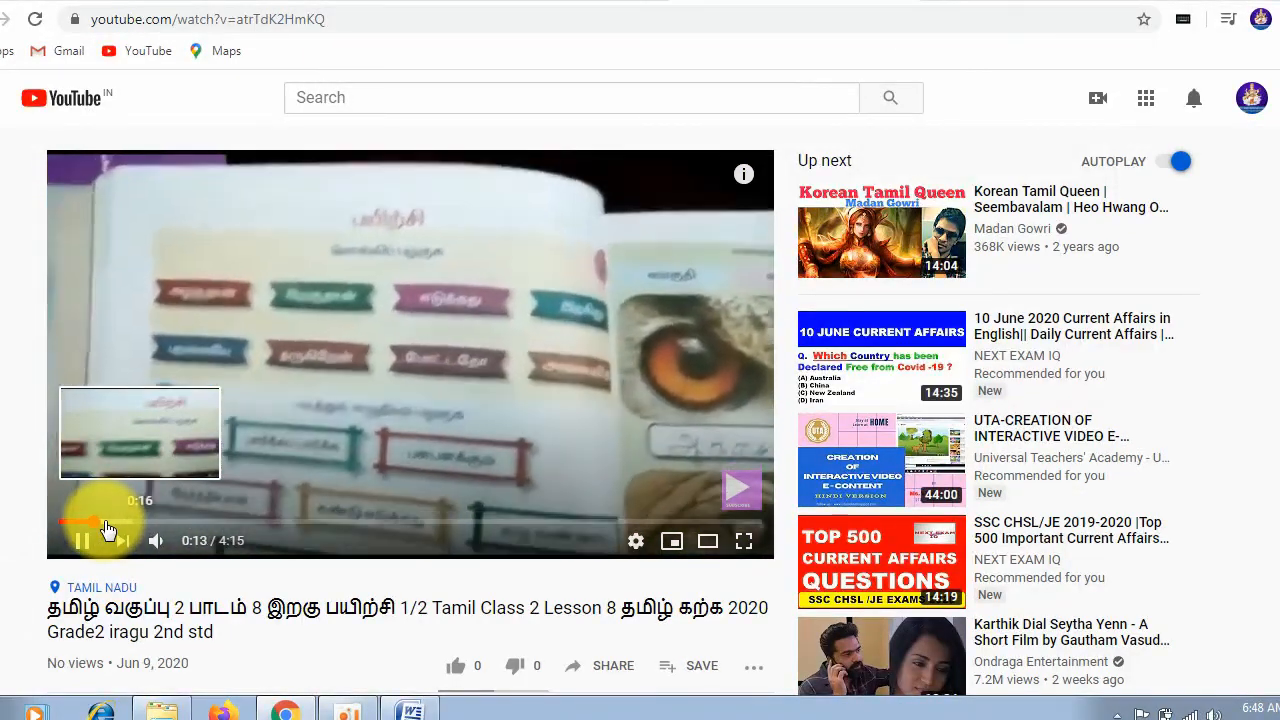